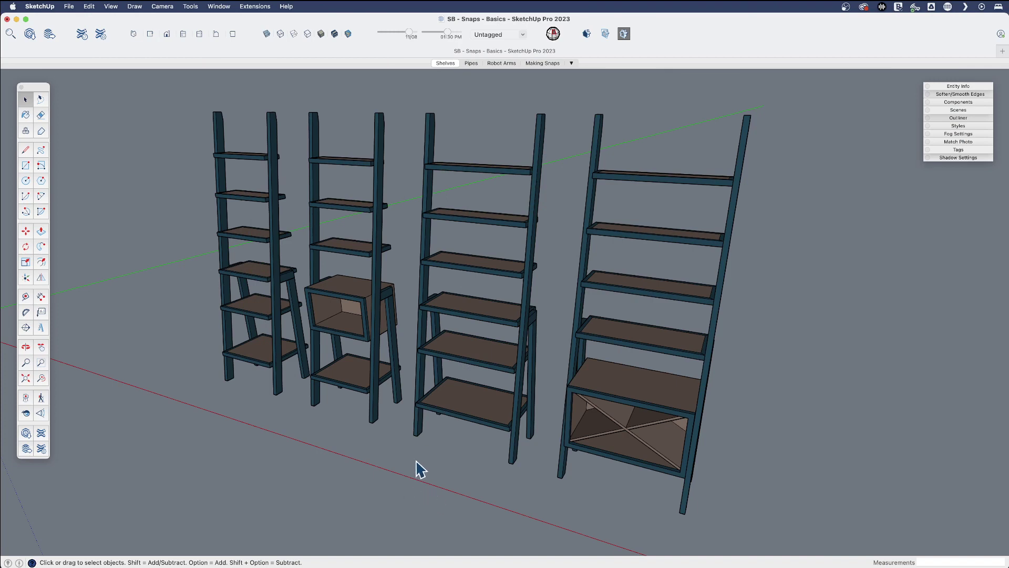
- Select the third shelf and open it for editing
{"action": "middle_click_drag", "start_coordinate": [426, 466], "coordinate": [462, 351]}
{"action": "left_click", "coordinate": [470, 336]}
{"action": "left_click", "coordinate": [557, 354]}
{"action": "middle_click_drag", "start_coordinate": [535, 495], "coordinate": [458, 475]}
{"action": "left_click", "coordinate": [444, 346]}
{"action": "double_click", "coordinate": [444, 346]}
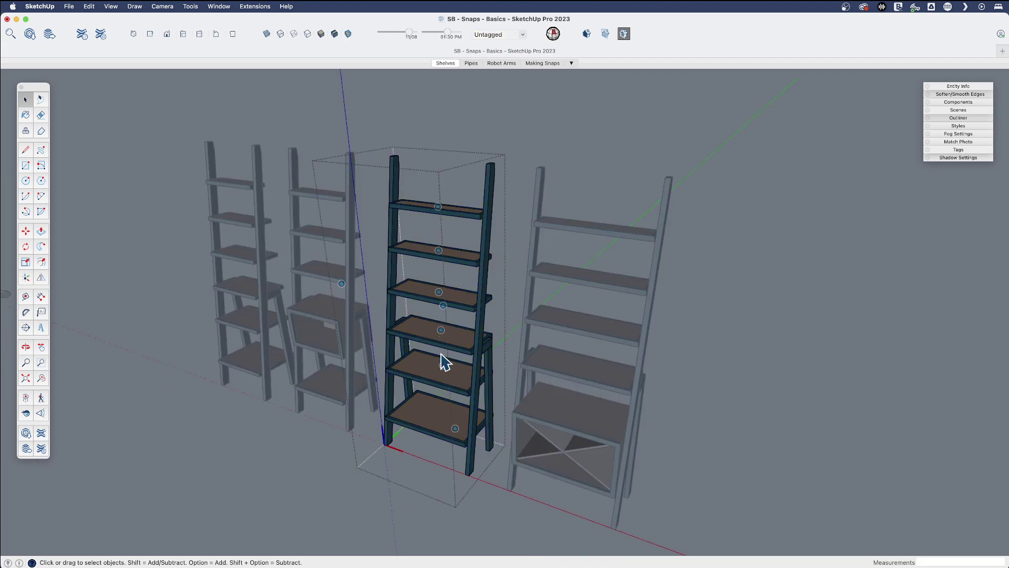
- Inspect the opened third shelf from several angles, then exit its editing context
{"action": "scroll", "coordinate": [446, 361], "scroll_direction": "up", "scroll_amount": 3}
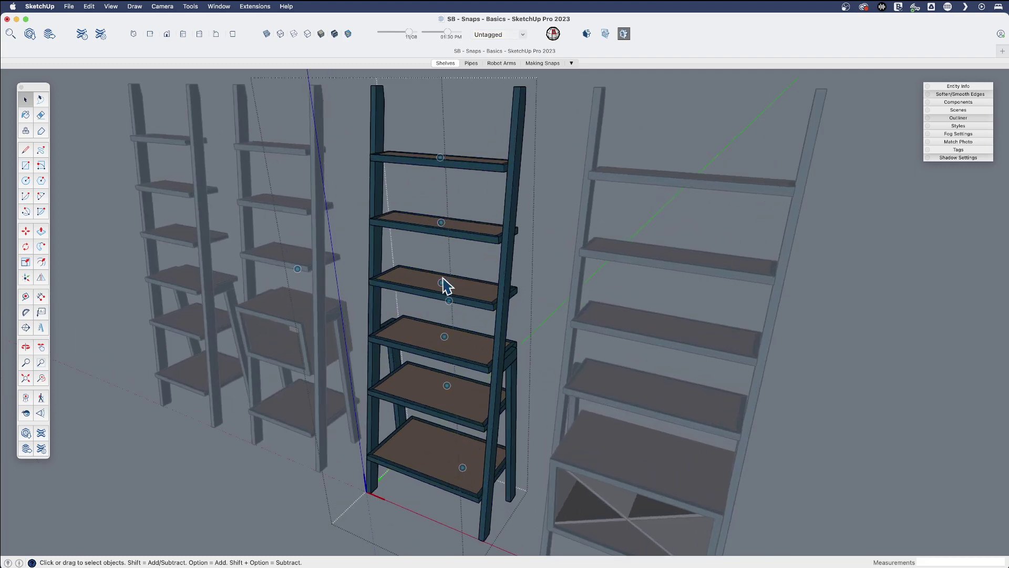
{"action": "middle_click_drag", "start_coordinate": [457, 319], "coordinate": [293, 247]}
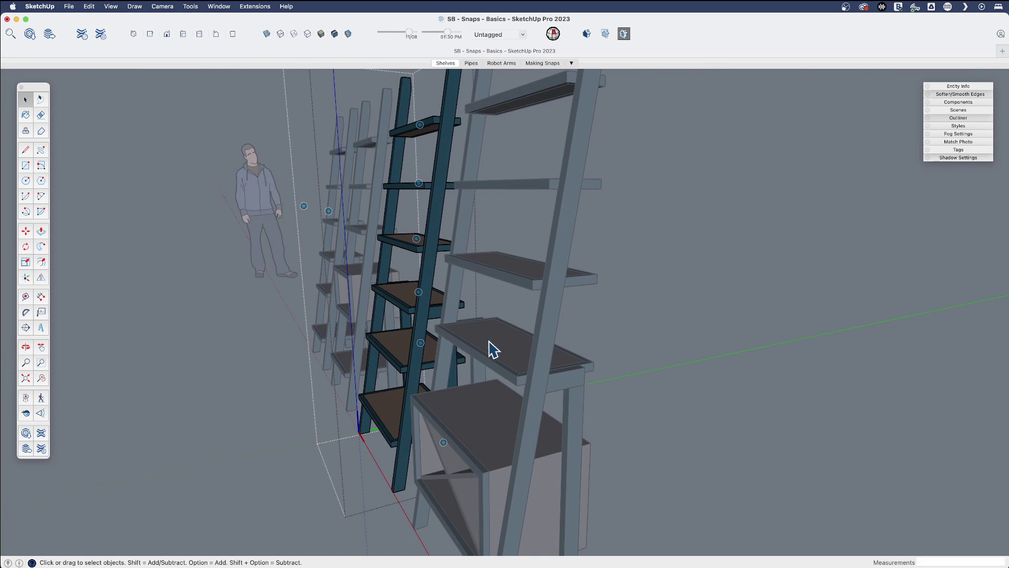
{"action": "middle_click_drag", "start_coordinate": [493, 348], "coordinate": [768, 421]}
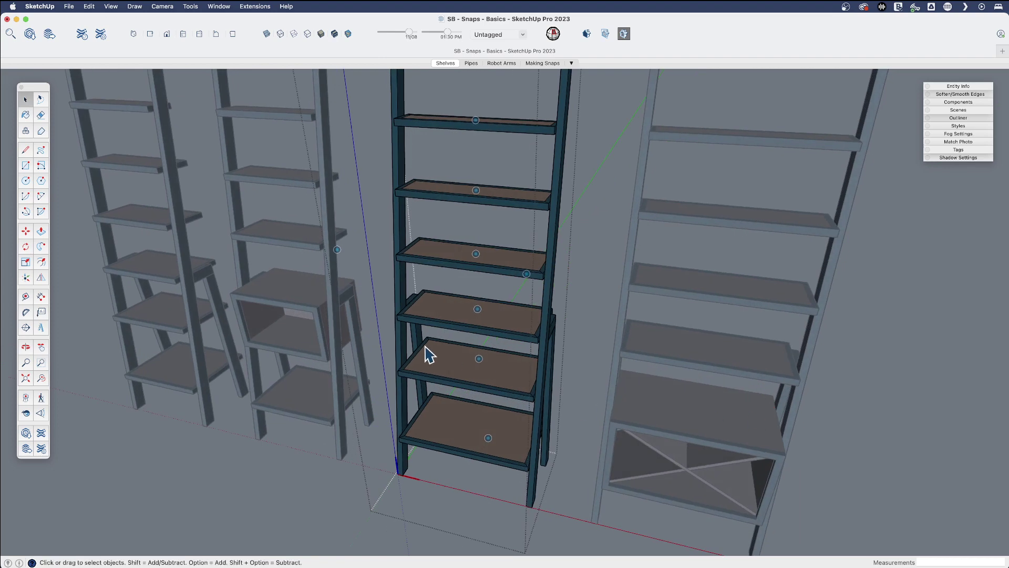
{"action": "scroll", "coordinate": [424, 353], "scroll_direction": "down", "scroll_amount": 3}
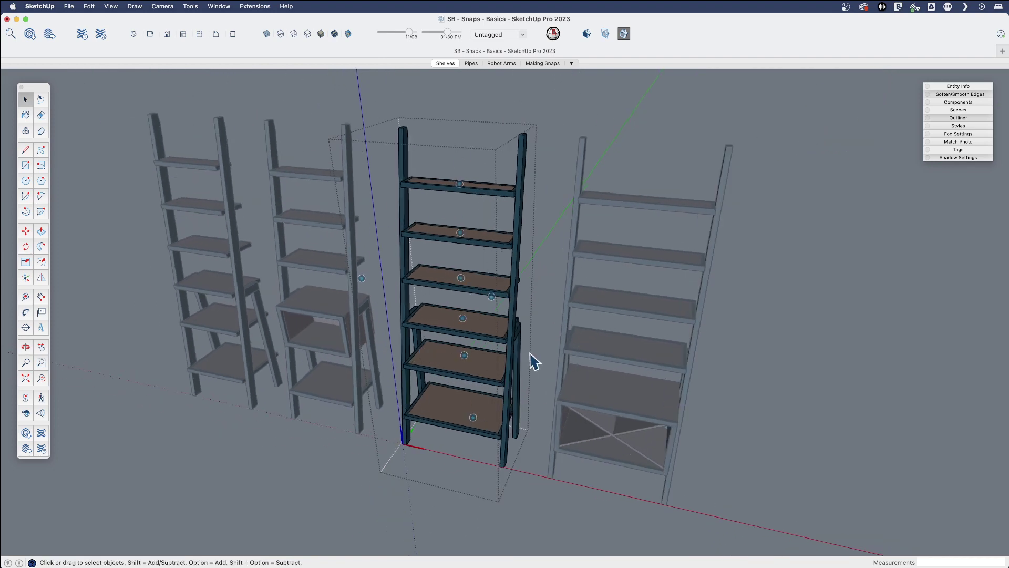
{"action": "scroll", "coordinate": [455, 283], "scroll_direction": "up", "scroll_amount": 2}
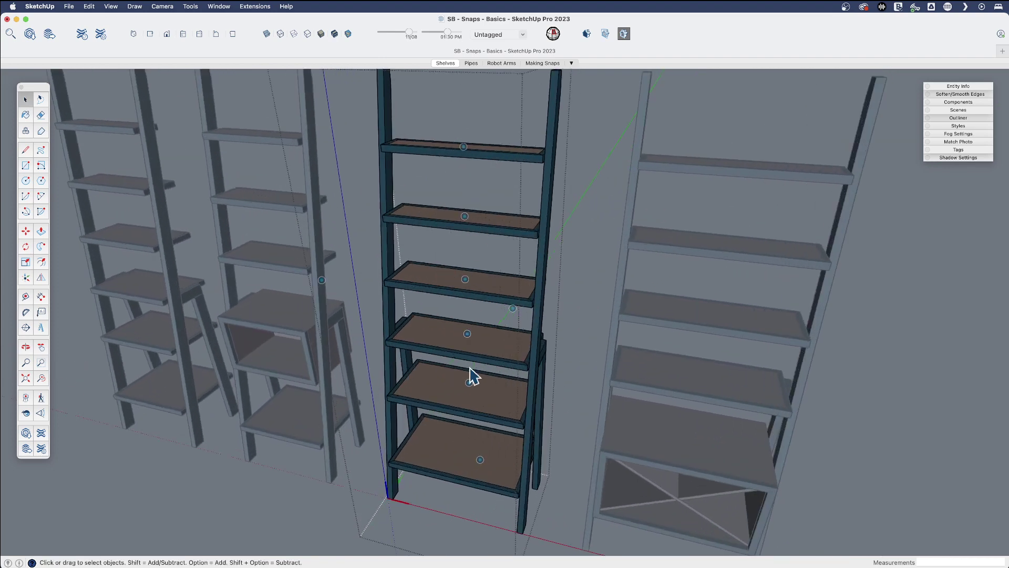
{"action": "scroll", "coordinate": [471, 396], "scroll_direction": "down", "scroll_amount": 2}
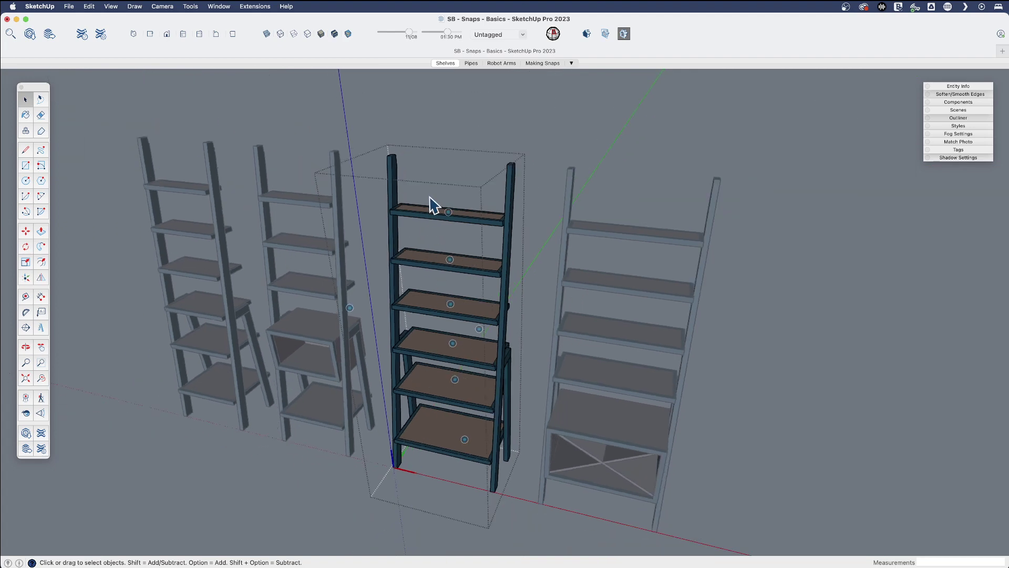
{"action": "left_click", "coordinate": [423, 133]}
- Draw a floor rectangle around all the shelves and pull it up into a tall box
{"action": "scroll", "coordinate": [399, 269], "scroll_direction": "down", "scroll_amount": 2}
{"action": "middle_click_drag", "start_coordinate": [386, 330], "coordinate": [294, 420]}
{"action": "scroll", "coordinate": [279, 430], "scroll_direction": "down", "scroll_amount": 2}
{"action": "key", "text": "r"}
{"action": "left_click", "coordinate": [195, 305]}
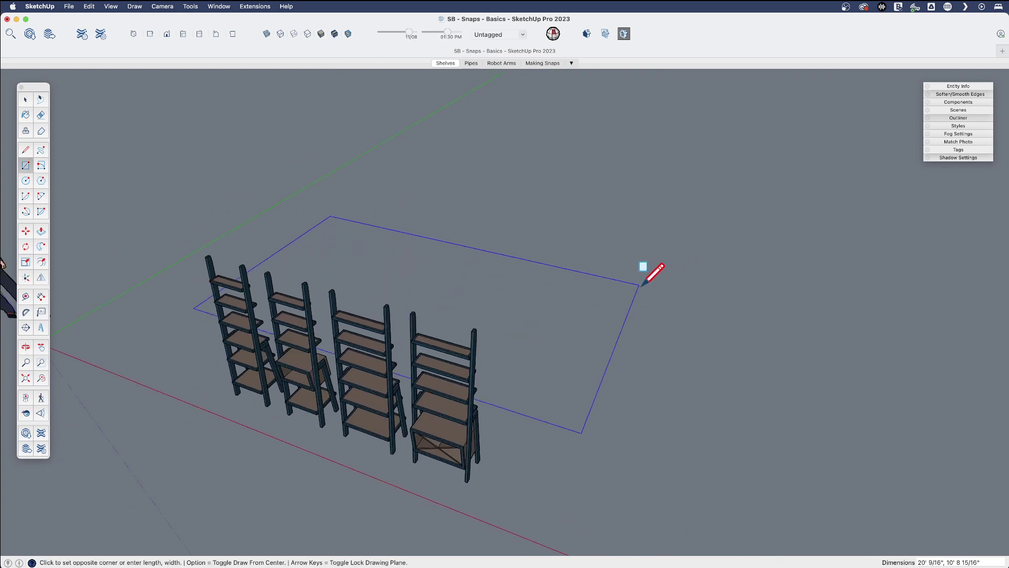
{"action": "left_click", "coordinate": [689, 282]}
{"action": "key", "text": "p"}
{"action": "left_click_drag", "start_coordinate": [536, 401], "coordinate": [568, 194]}
{"action": "scroll", "coordinate": [567, 192], "scroll_direction": "down", "scroll_amount": 5}
- Erase the box's top and front faces and left vertical edge, then select the room box
{"action": "key", "text": "e"}
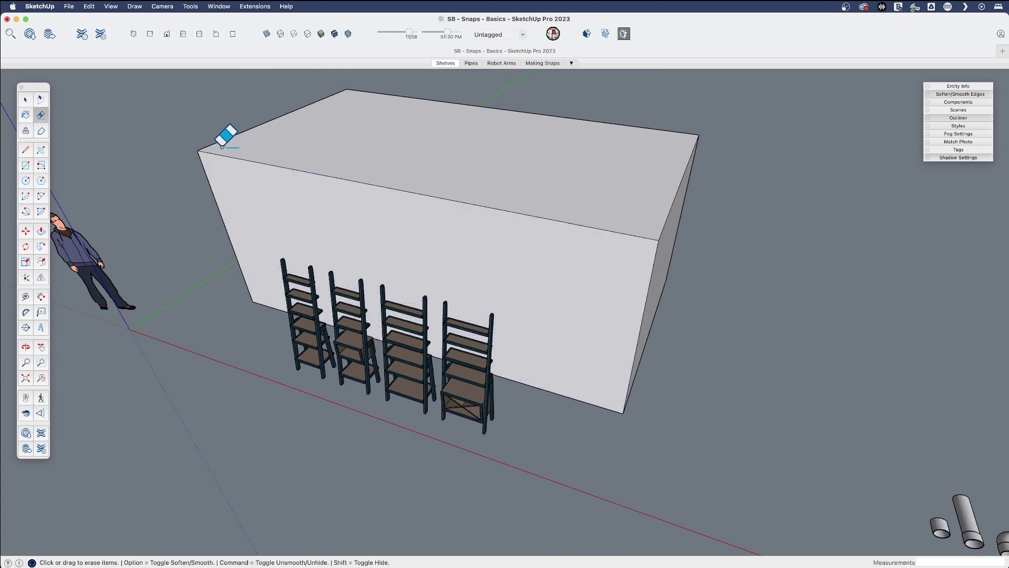
{"action": "mouse_move", "coordinate": [207, 135]}
{"action": "left_mouse_down"}
{"action": "mouse_move", "coordinate": [192, 159]}
{"action": "mouse_move", "coordinate": [286, 201]}
{"action": "left_mouse_up"}
{"action": "key", "text": "space"}
{"action": "key", "text": "e"}
{"action": "left_click", "coordinate": [234, 247]}
{"action": "key", "text": "space"}
{"action": "triple_click", "coordinate": [388, 266]}
{"action": "key", "text": "o"}
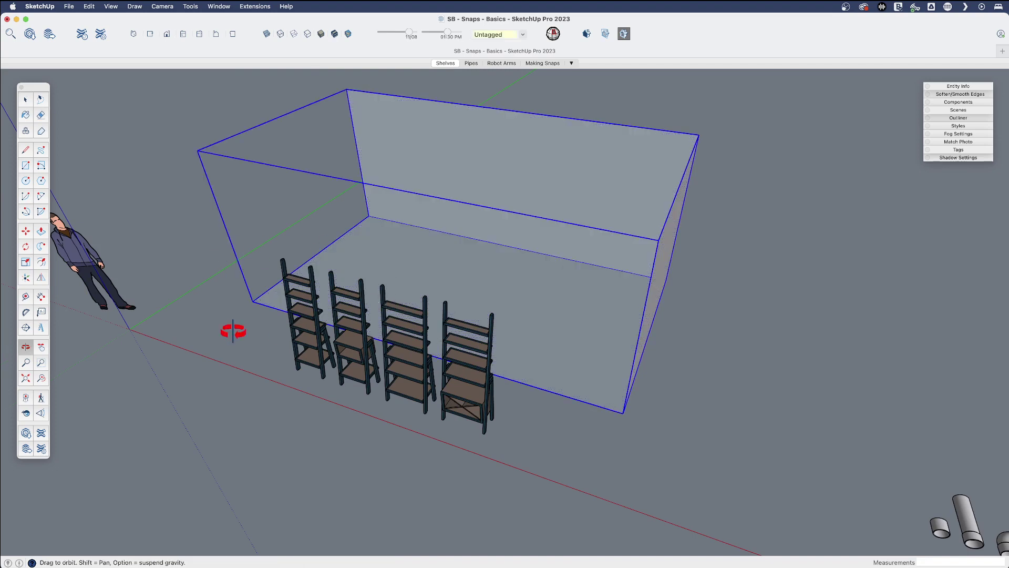
{"action": "left_click_drag", "start_coordinate": [234, 334], "coordinate": [610, 282]}
- Copy the front-left shelf with Move and place the copy against the back wall
{"action": "key", "text": "space"}
{"action": "scroll", "coordinate": [528, 393], "scroll_direction": "up", "scroll_amount": 3}
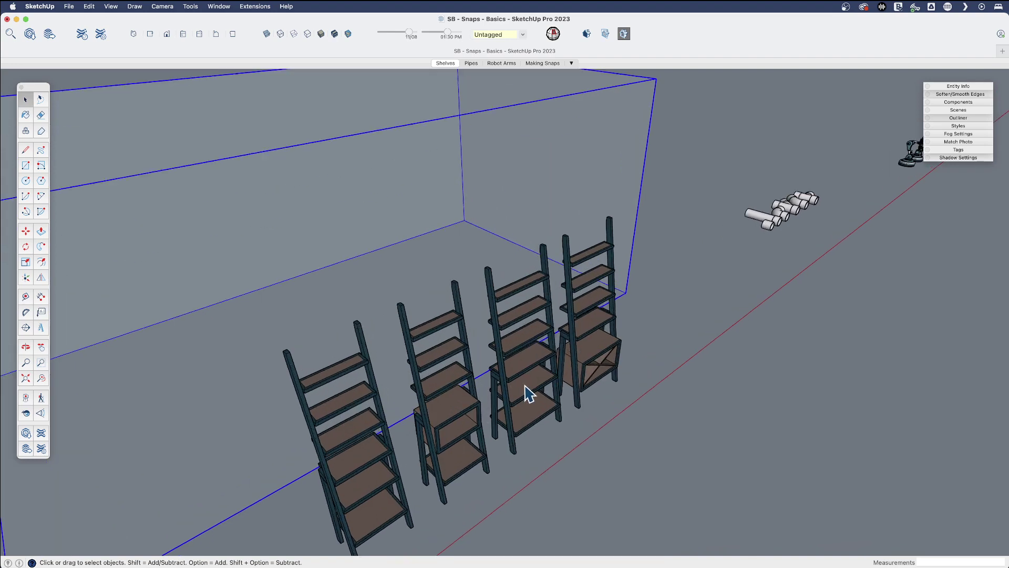
{"action": "left_click", "coordinate": [353, 499]}
{"action": "middle_click_drag", "start_coordinate": [353, 499], "coordinate": [601, 435]}
{"action": "key", "text": "m"}
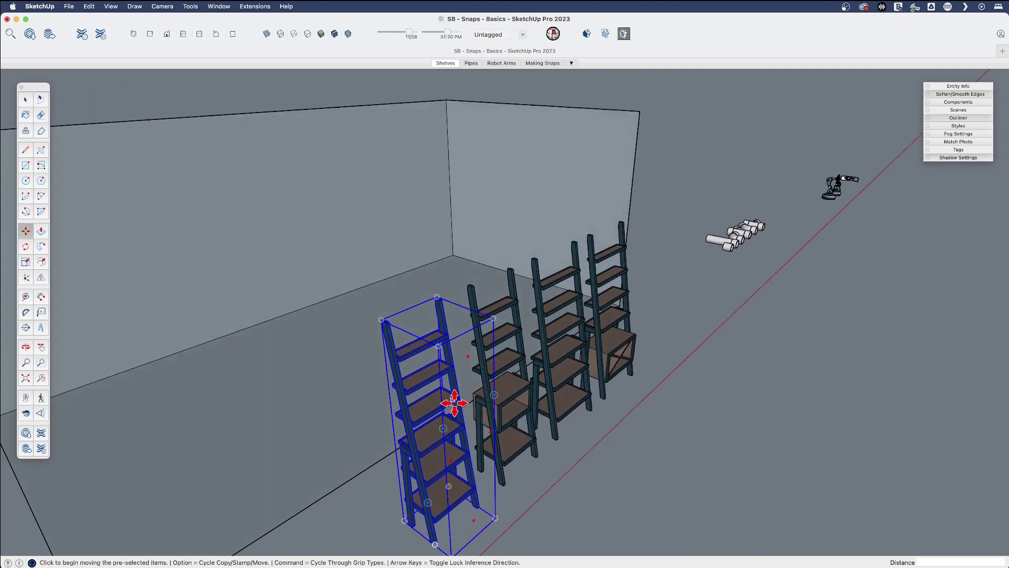
{"action": "middle_click_drag", "start_coordinate": [450, 401], "coordinate": [400, 389]}
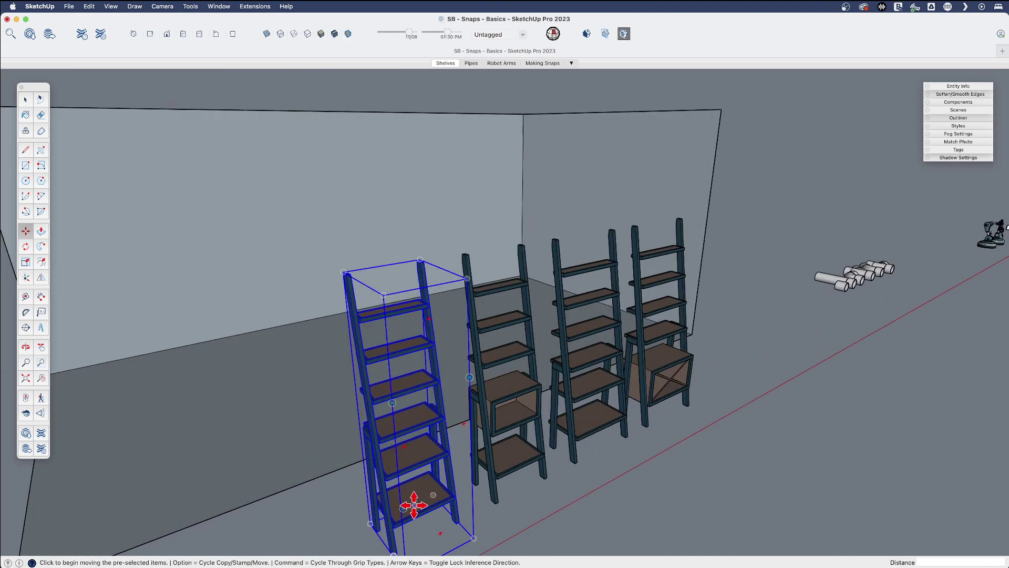
{"action": "left_click", "coordinate": [415, 501]}
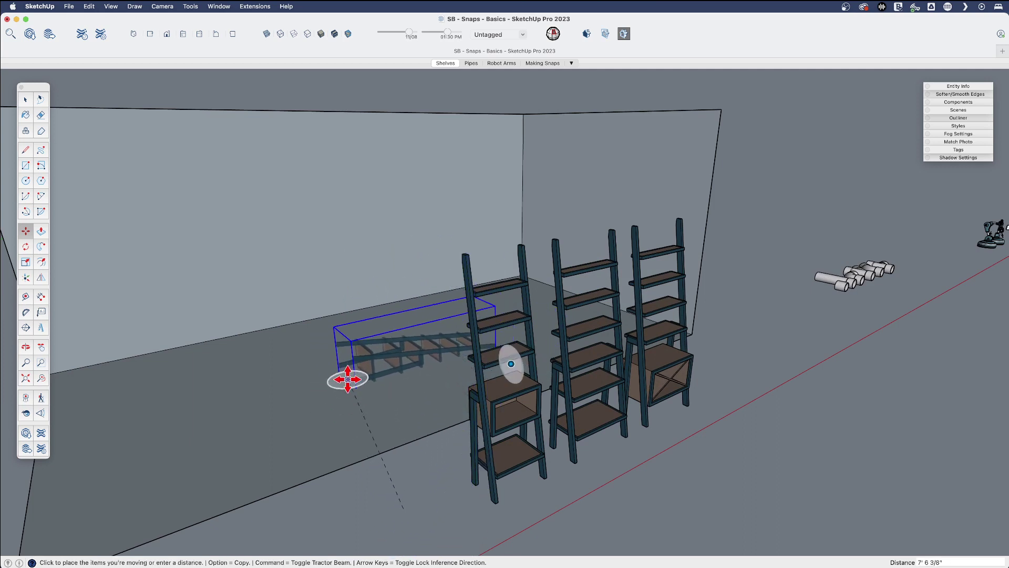
{"action": "key", "text": "alt"}
{"action": "middle_click_drag", "start_coordinate": [299, 376], "coordinate": [376, 343]}
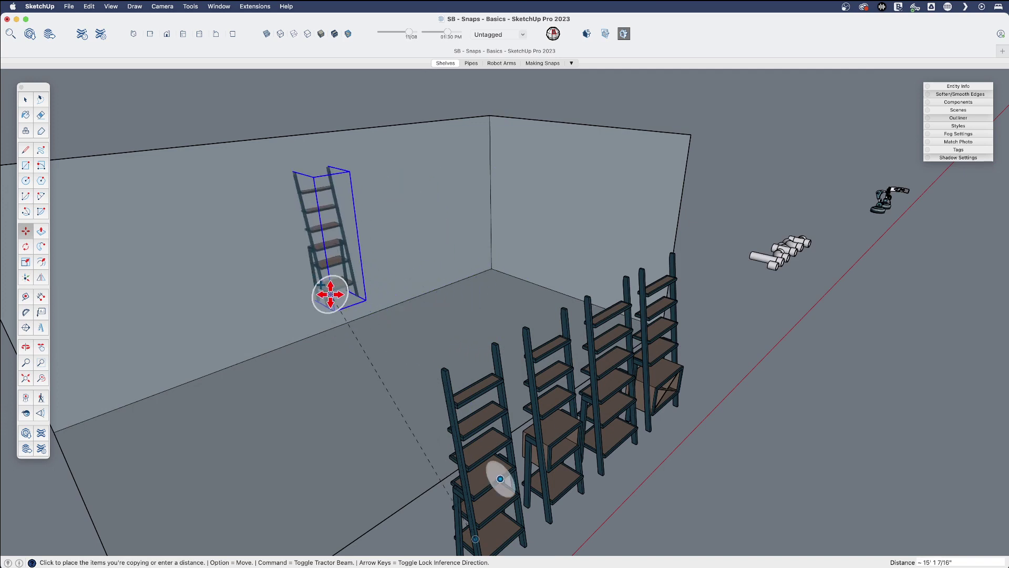
{"action": "left_click", "coordinate": [340, 326]}
- Orbit and zoom around the room to inspect the placed shelf copy
{"action": "scroll", "coordinate": [331, 339], "scroll_direction": "down", "scroll_amount": 3}
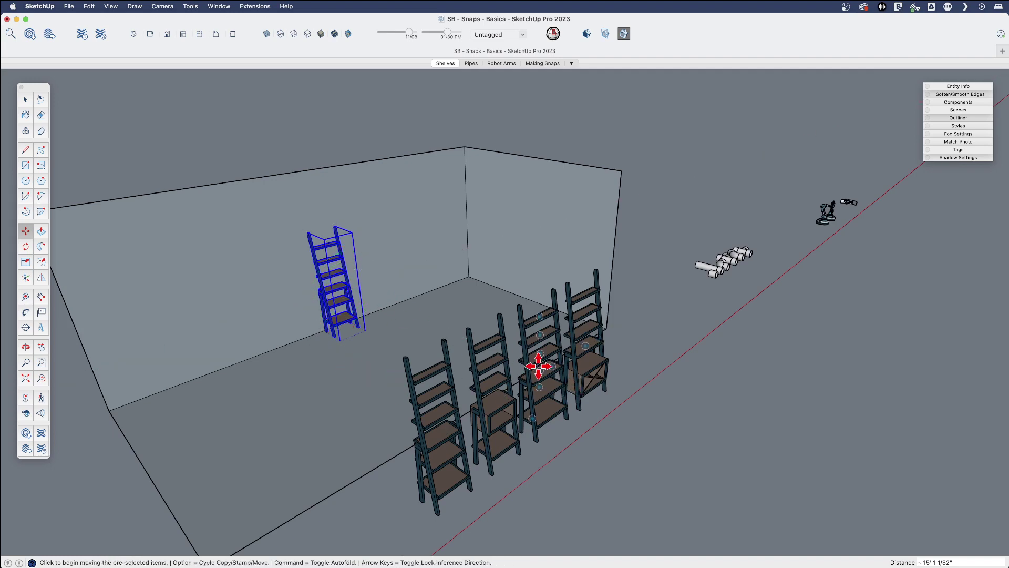
{"action": "middle_click_drag", "start_coordinate": [549, 362], "coordinate": [518, 367]}
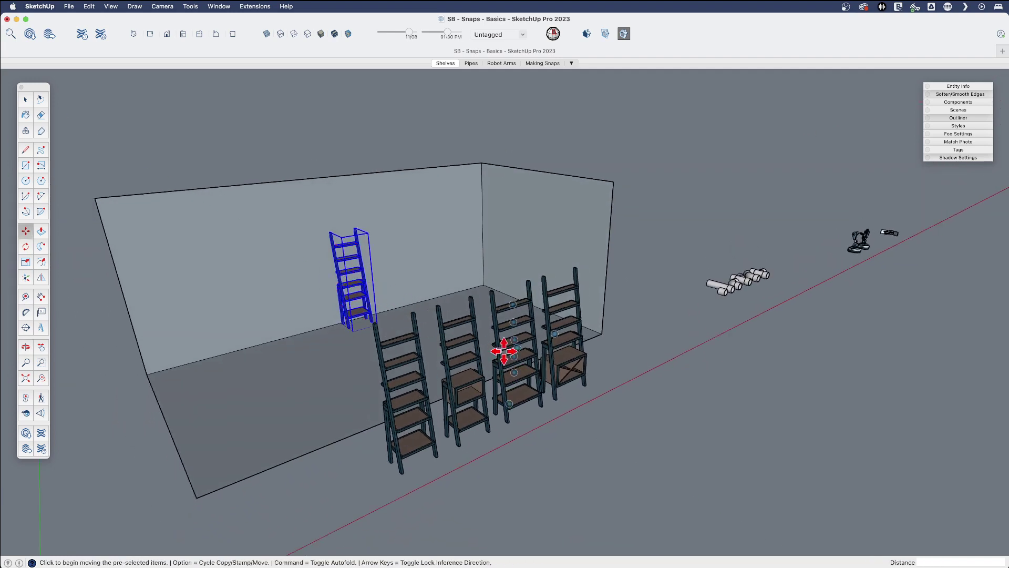
{"action": "scroll", "coordinate": [547, 356], "scroll_direction": "up", "scroll_amount": 3}
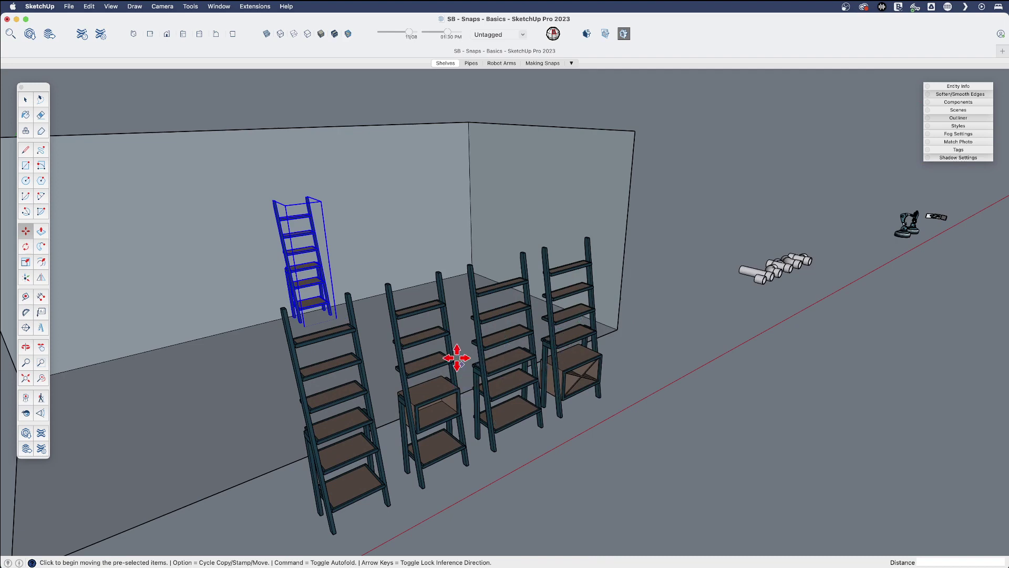
{"action": "mouse_move", "coordinate": [467, 383]}
{"action": "middle_mouse_down"}
{"action": "mouse_move", "coordinate": [467, 362]}
{"action": "mouse_move", "coordinate": [491, 372]}
{"action": "mouse_move", "coordinate": [486, 385]}
{"action": "middle_mouse_up"}
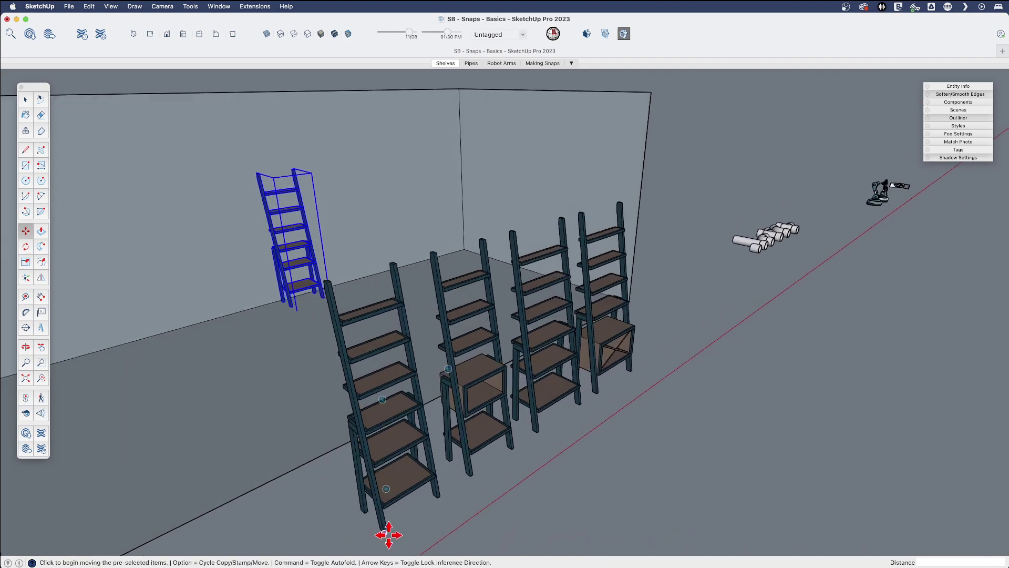
{"action": "scroll", "coordinate": [387, 533], "scroll_direction": "up", "scroll_amount": 3}
{"action": "scroll", "coordinate": [380, 529], "scroll_direction": "down", "scroll_amount": 2}
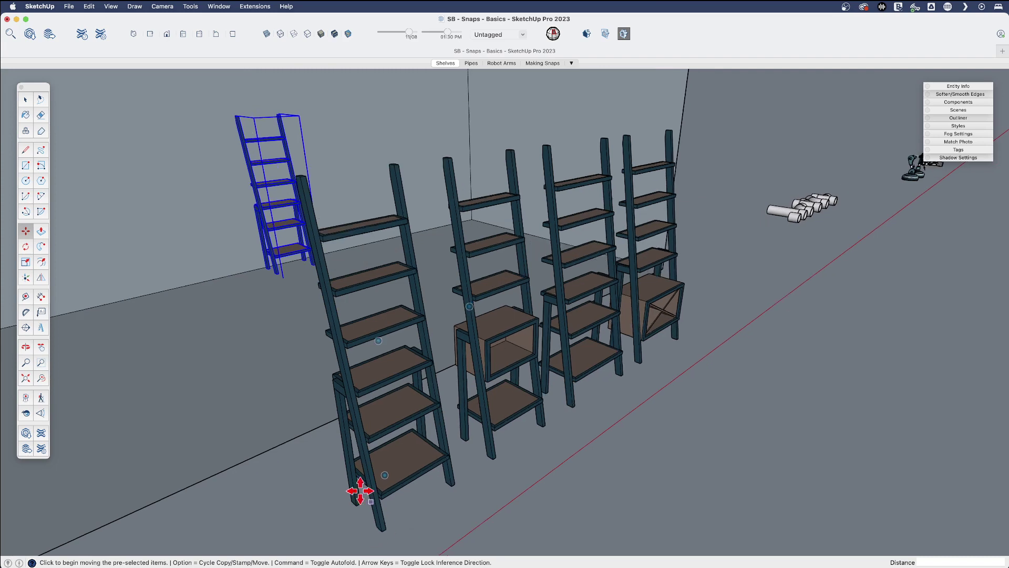
{"action": "scroll", "coordinate": [468, 451], "scroll_direction": "down", "scroll_amount": 2}
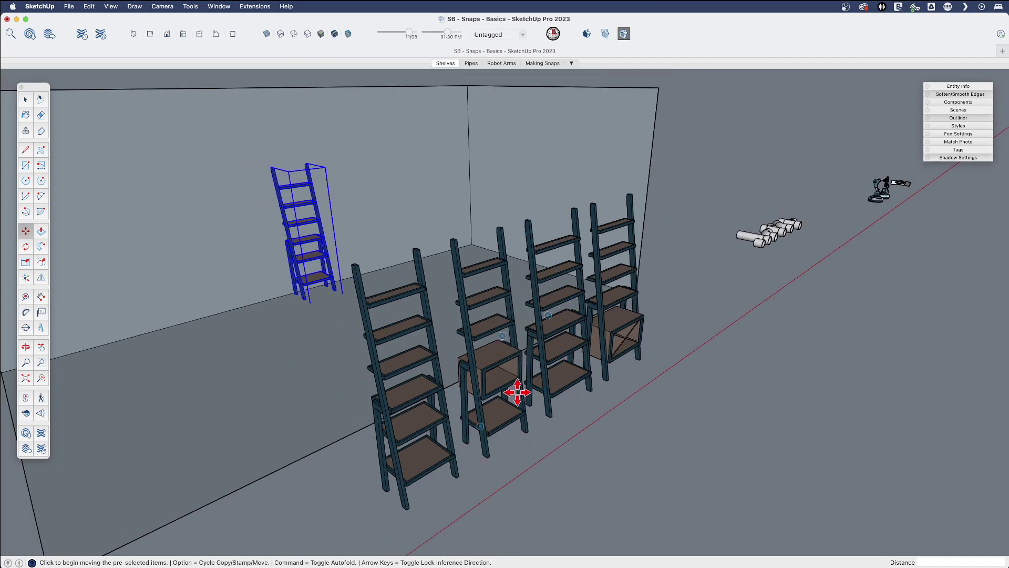
{"action": "middle_click_drag", "start_coordinate": [510, 349], "coordinate": [518, 467]}
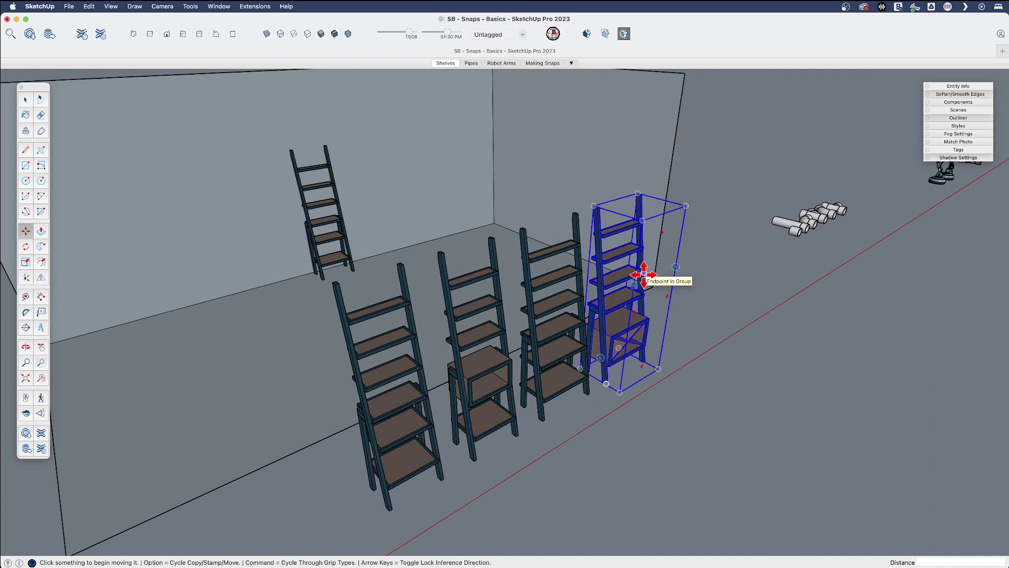
{"action": "left_click", "coordinate": [675, 266]}
{"action": "key", "text": "alt"}
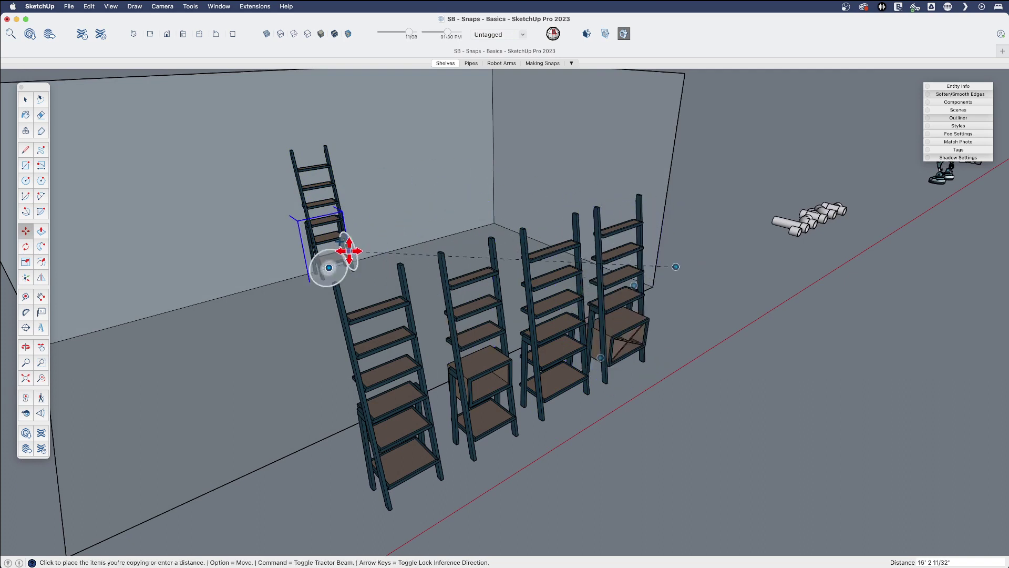
{"action": "left_click", "coordinate": [309, 201]}
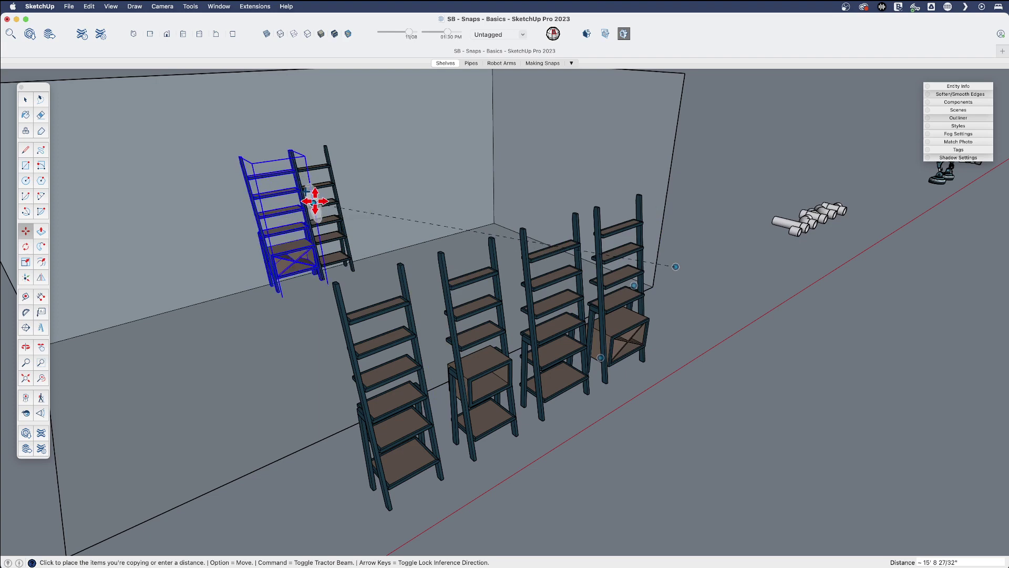
{"action": "key", "text": "alt"}
{"action": "left_click", "coordinate": [485, 350]}
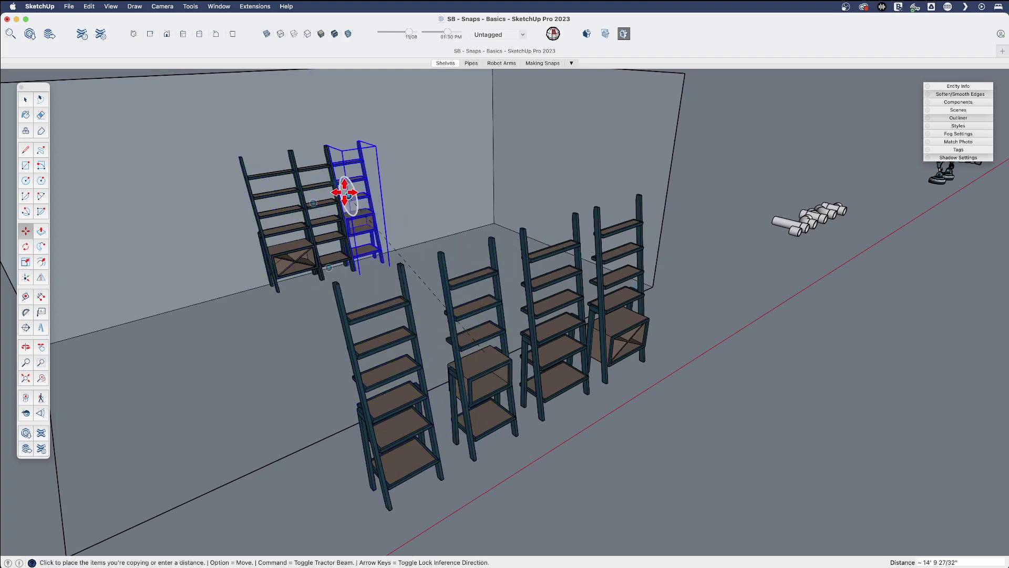
{"action": "left_click", "coordinate": [348, 189]}
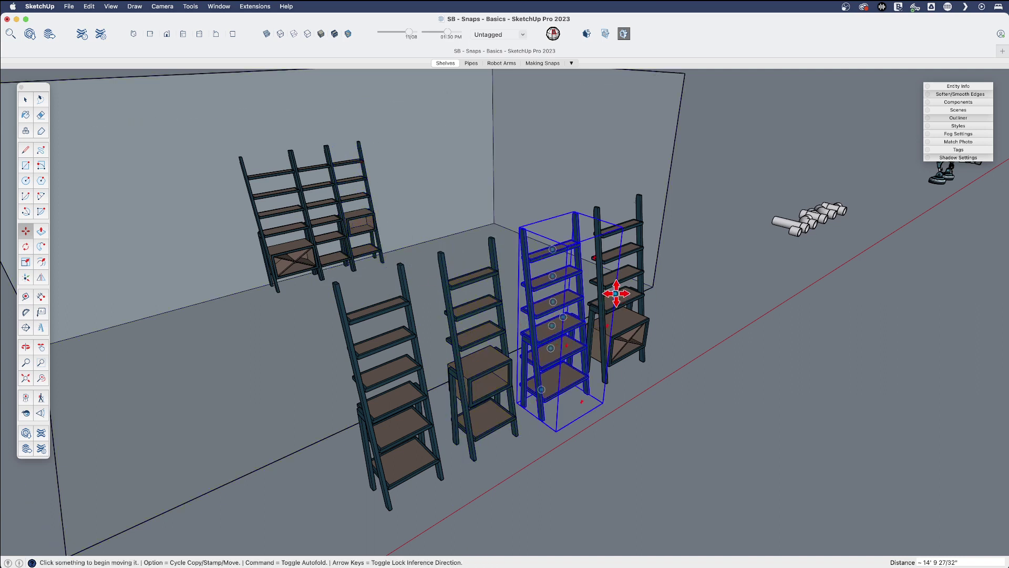
{"action": "left_click", "coordinate": [616, 293]}
{"action": "left_click", "coordinate": [262, 214]}
{"action": "scroll", "coordinate": [452, 435], "scroll_direction": "up", "scroll_amount": 1}
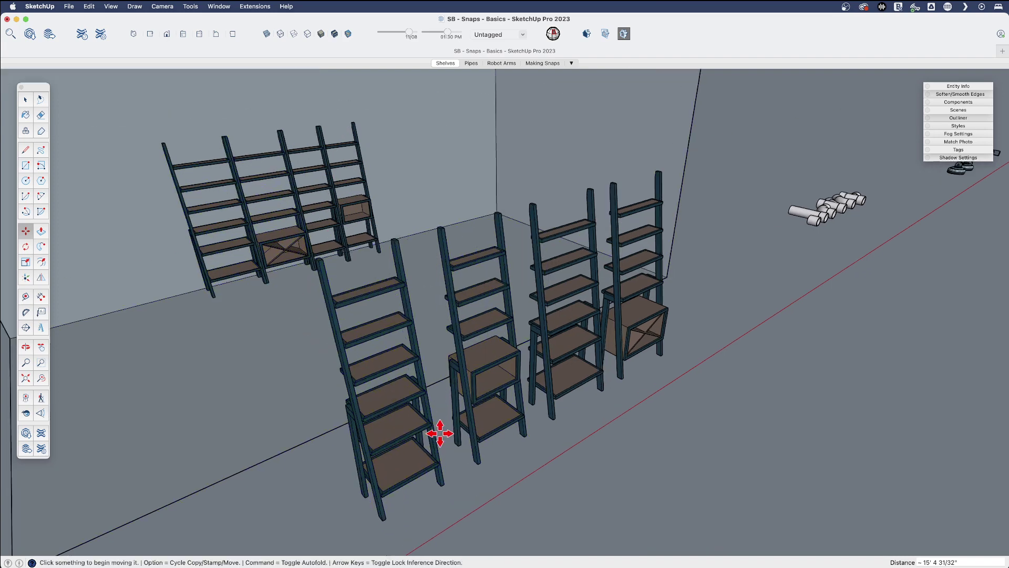
{"action": "middle_click_drag", "start_coordinate": [456, 442], "coordinate": [458, 461]}
{"action": "scroll", "coordinate": [451, 460], "scroll_direction": "down", "scroll_amount": 3}
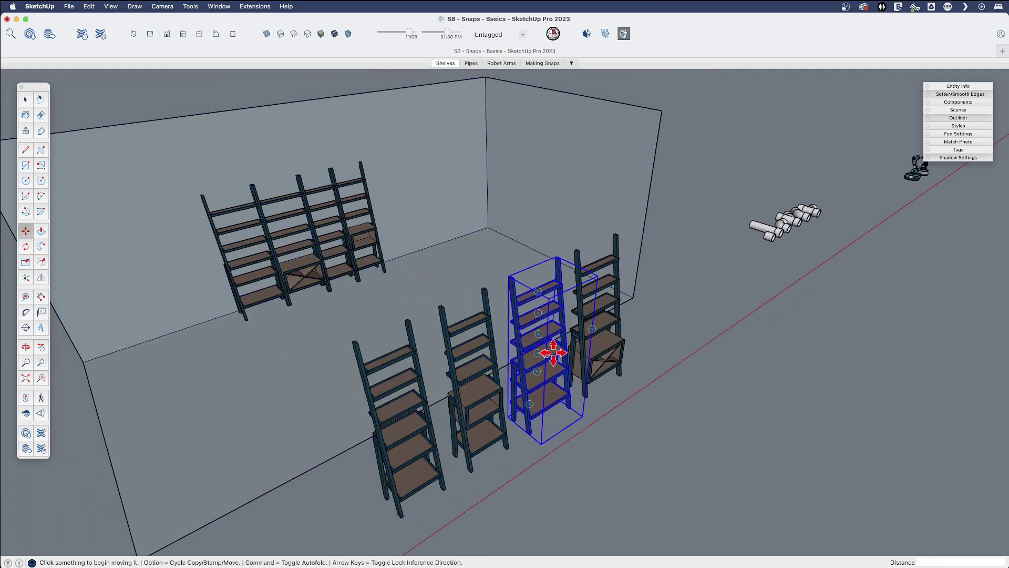
{"action": "mouse_move", "coordinate": [517, 451]}
{"action": "middle_mouse_down"}
{"action": "mouse_move", "coordinate": [518, 412]}
{"action": "mouse_move", "coordinate": [522, 447]}
{"action": "middle_mouse_up"}
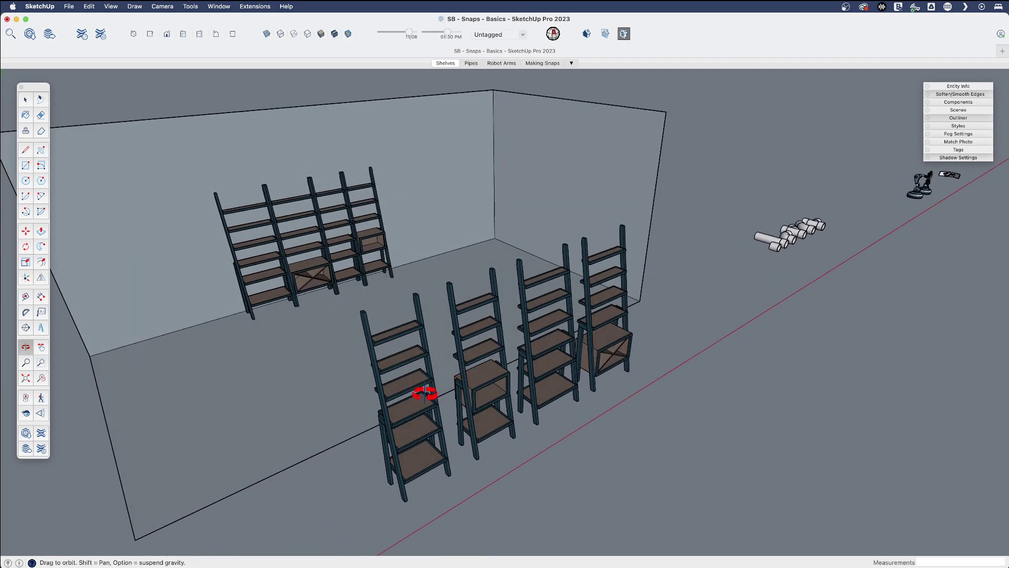
{"action": "middle_click_drag", "start_coordinate": [424, 395], "coordinate": [383, 390]}
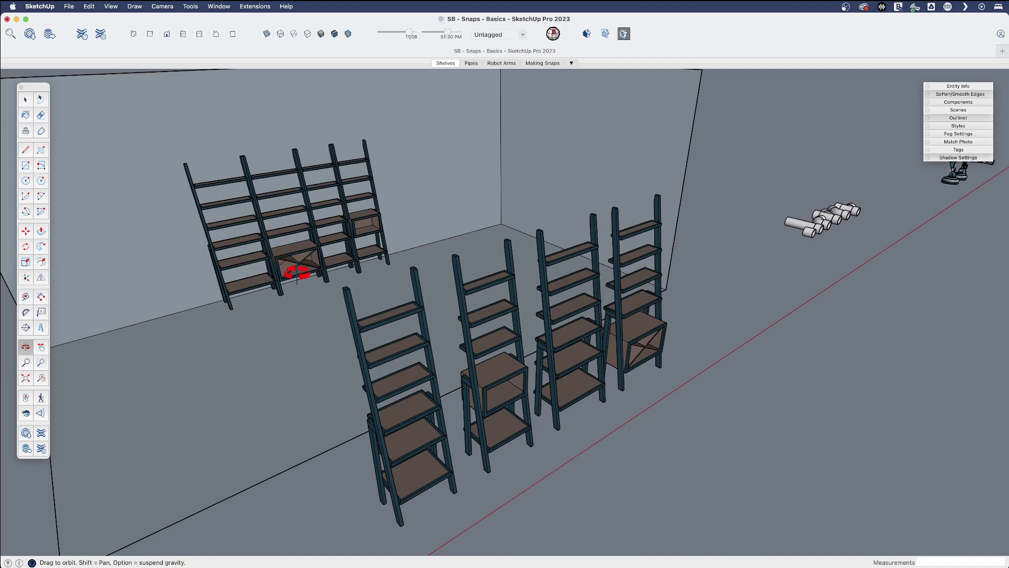
{"action": "middle_click_drag", "start_coordinate": [307, 288], "coordinate": [336, 350]}
{"action": "middle_click_drag", "start_coordinate": [382, 286], "coordinate": [163, 314]}
{"action": "scroll", "coordinate": [522, 466], "scroll_direction": "up", "scroll_amount": 6}
{"action": "scroll", "coordinate": [386, 436], "scroll_direction": "down", "scroll_amount": 4}
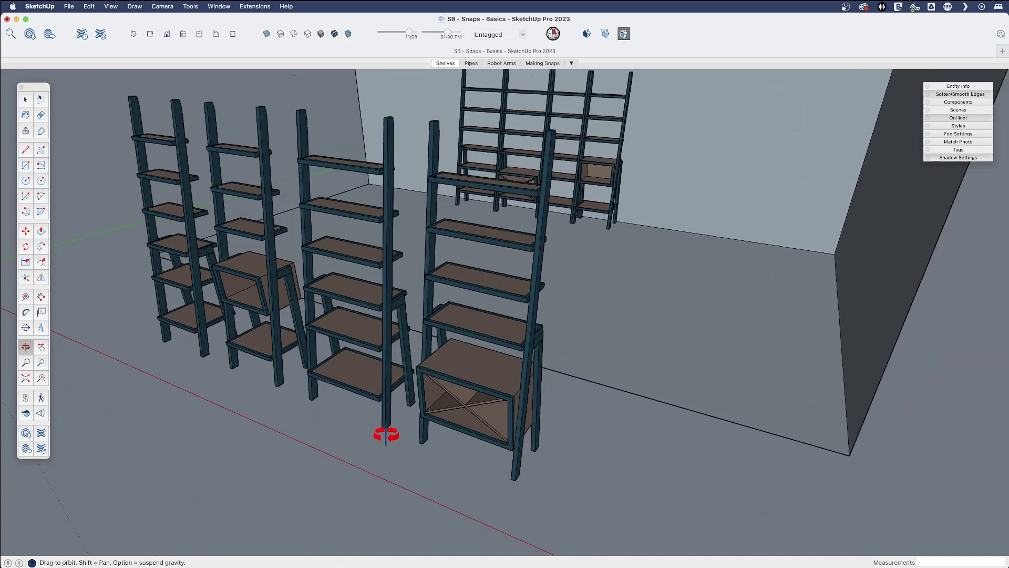
{"action": "scroll", "coordinate": [360, 307], "scroll_direction": "down", "scroll_amount": 6}
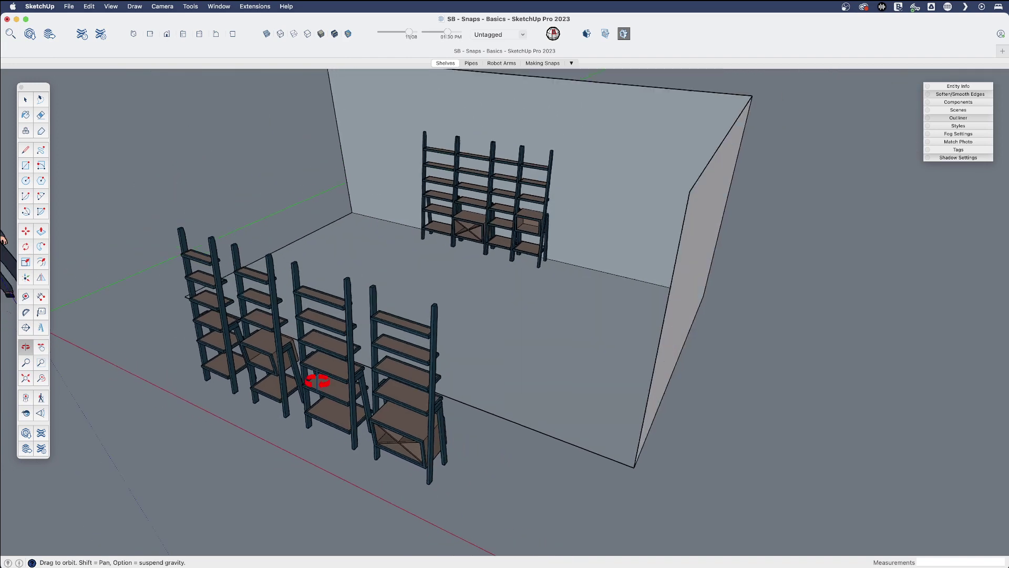
{"action": "key", "text": "h"}
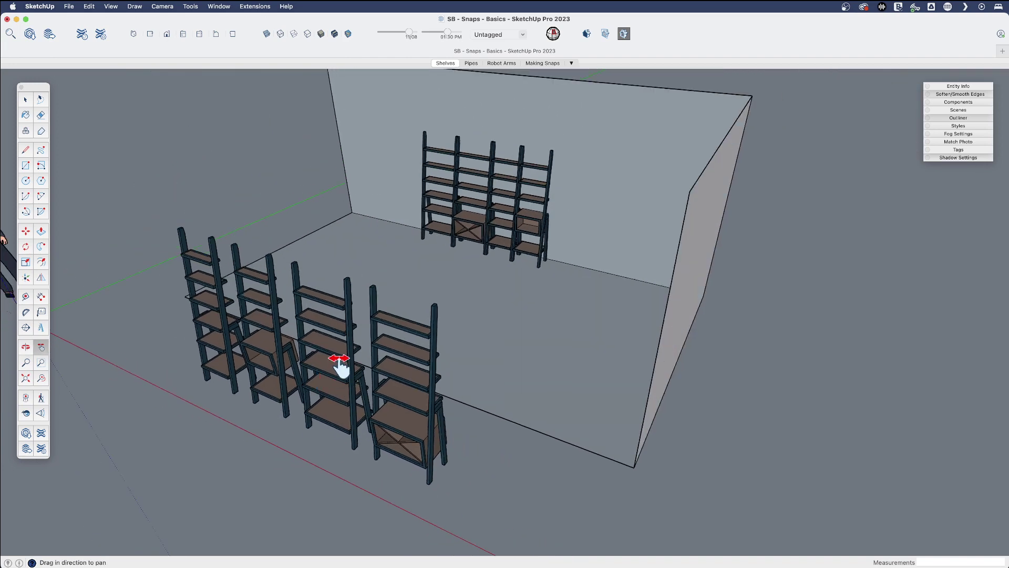
- In the Pipes scene, copy the Y pipe above the fittings and rotate it 45 degrees
{"action": "left_click", "coordinate": [471, 64]}
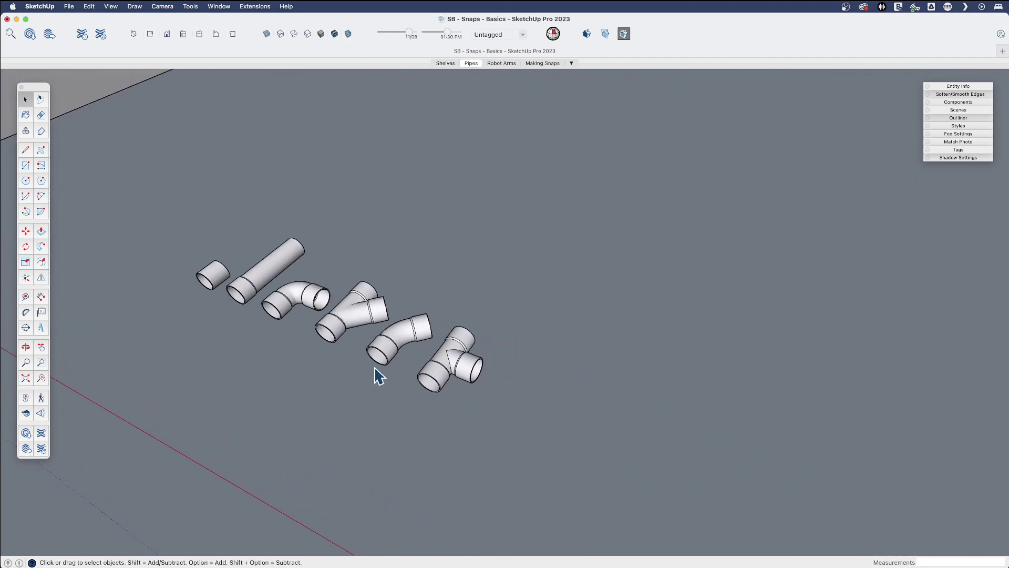
{"action": "scroll", "coordinate": [339, 352], "scroll_direction": "up", "scroll_amount": 3}
{"action": "middle_click_drag", "start_coordinate": [345, 360], "coordinate": [336, 416]}
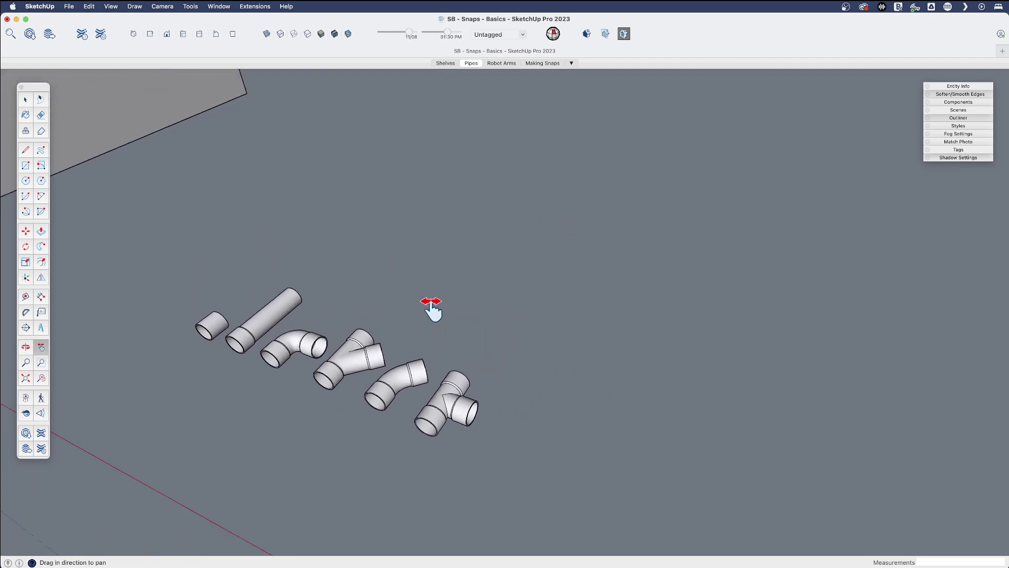
{"action": "key", "text": "m"}
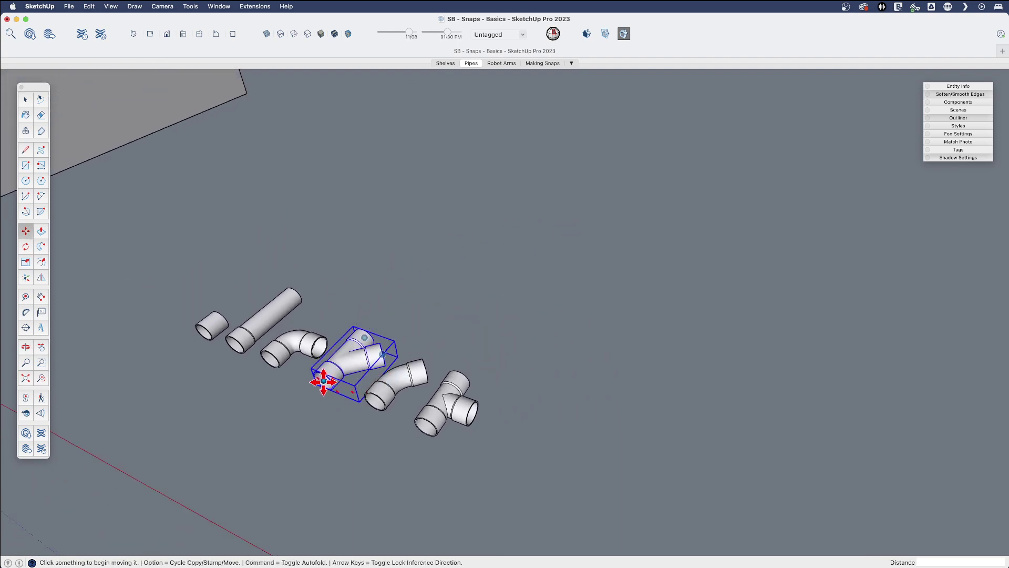
{"action": "left_click", "coordinate": [323, 381]}
{"action": "key", "text": "alt"}
{"action": "left_click", "coordinate": [516, 259]}
{"action": "middle_click_drag", "start_coordinate": [520, 307], "coordinate": [496, 354]}
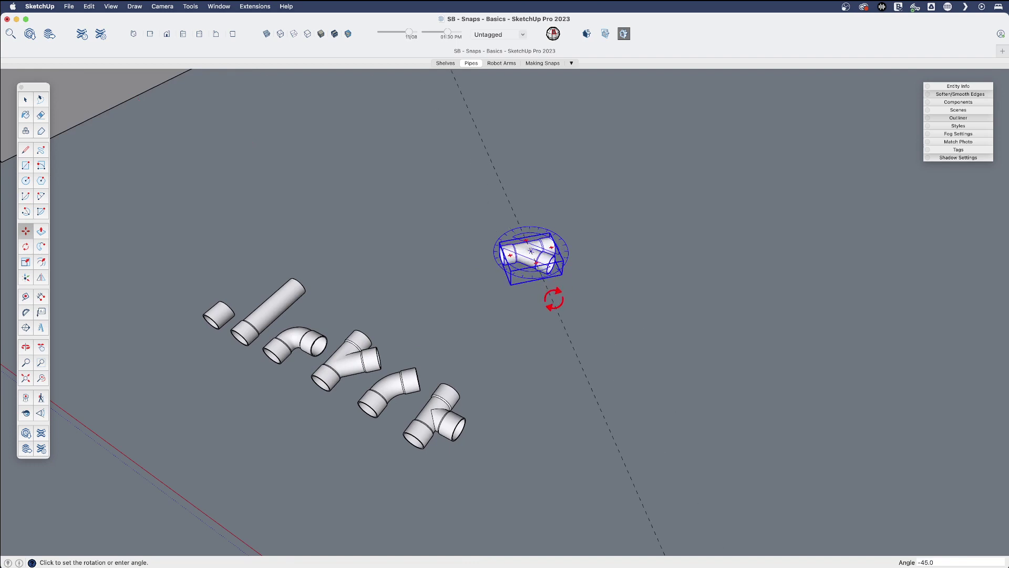
- Snap a tee copy onto the Y-pipe copy and the long straight pipe onto the tee
{"action": "middle_click_drag", "start_coordinate": [471, 315], "coordinate": [527, 285]}
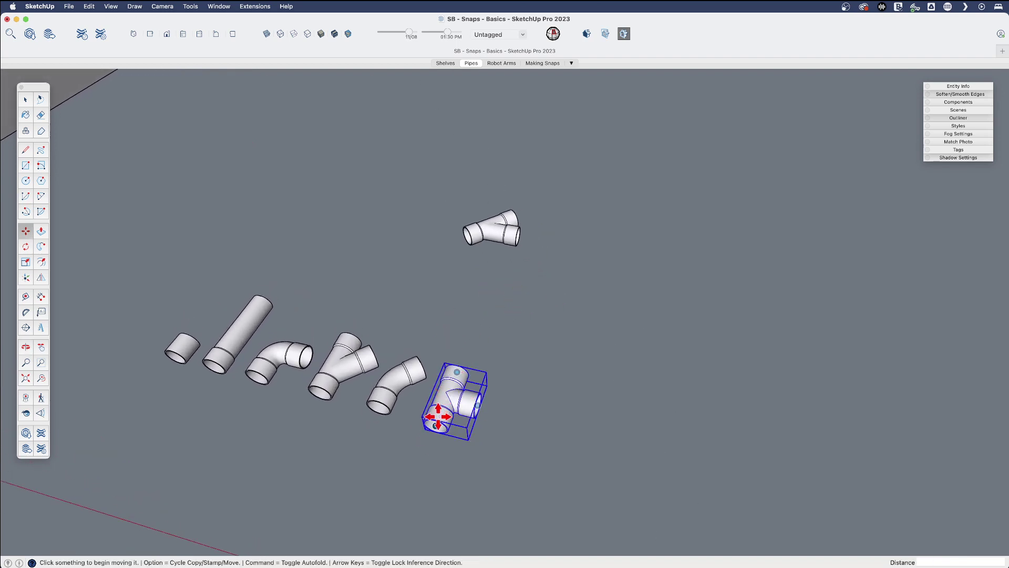
{"action": "left_click", "coordinate": [436, 425]}
{"action": "key", "text": "alt"}
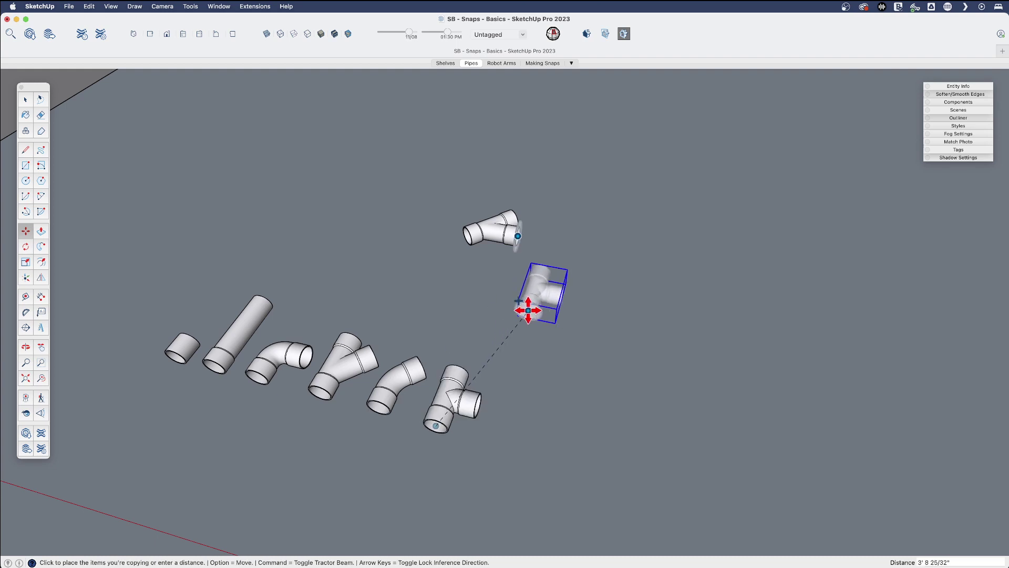
{"action": "left_click", "coordinate": [519, 241]}
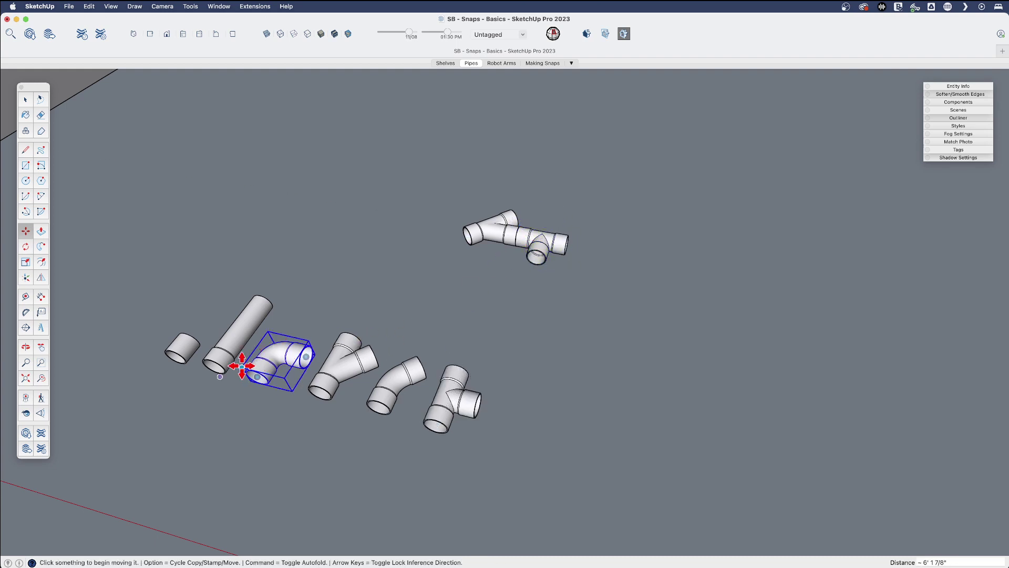
{"action": "left_click", "coordinate": [216, 363]}
{"action": "left_click", "coordinate": [567, 248]}
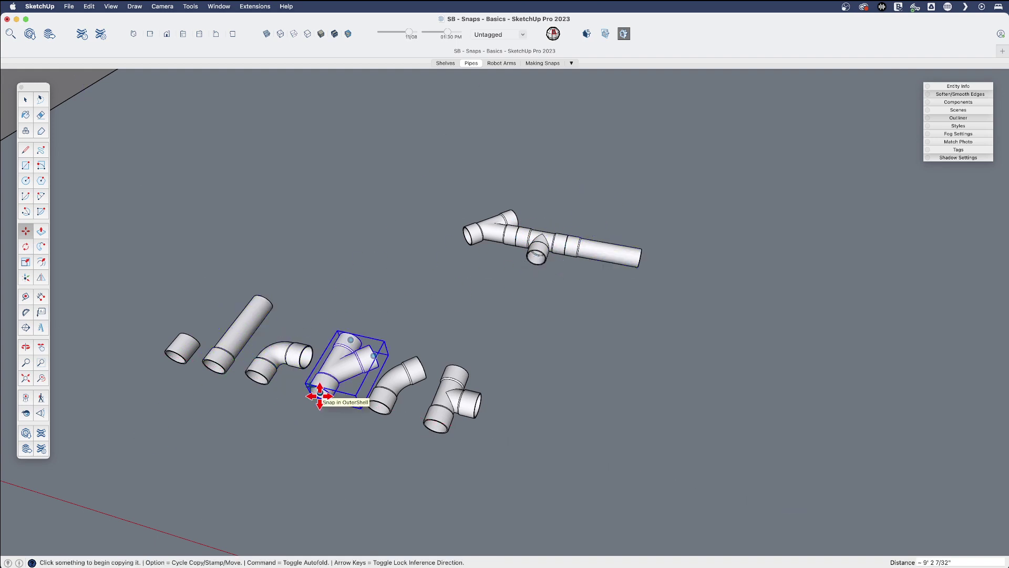
- Extend the run with a Y pipe, an elbow, and a straight pipe on the first Y's branch
{"action": "left_click", "coordinate": [320, 392]}
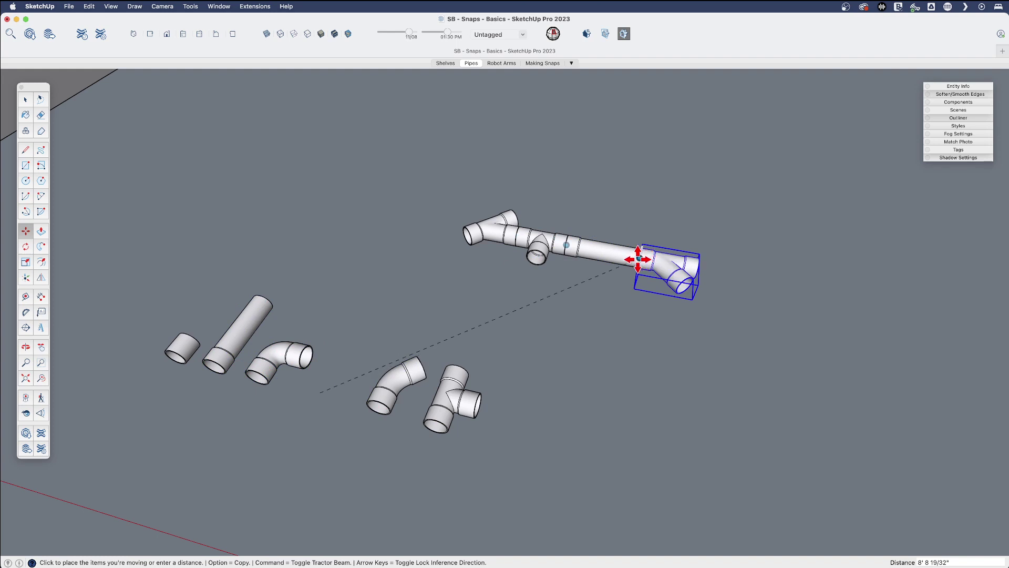
{"action": "left_click", "coordinate": [640, 259]}
{"action": "left_click", "coordinate": [378, 407]}
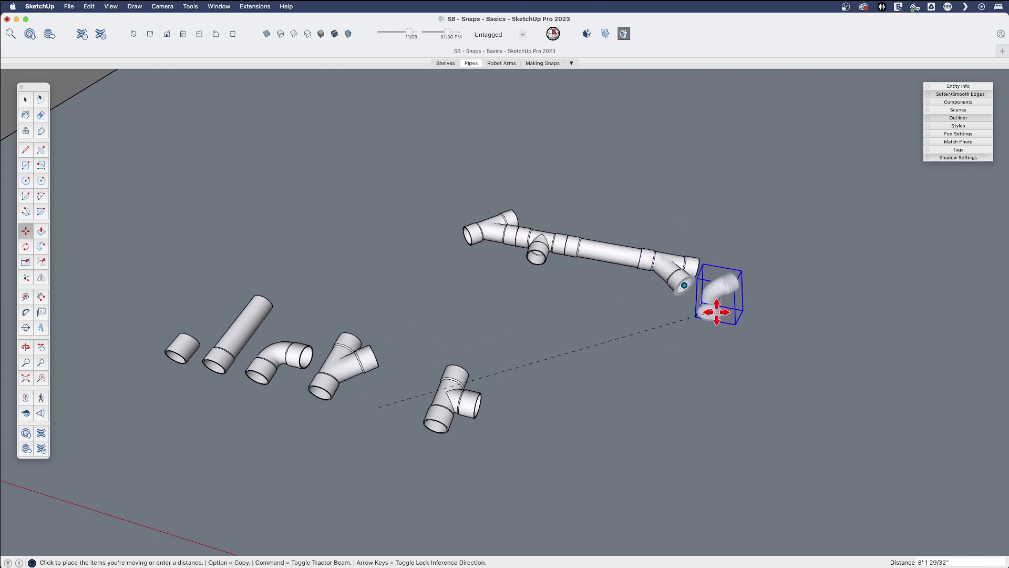
{"action": "left_click", "coordinate": [682, 281]}
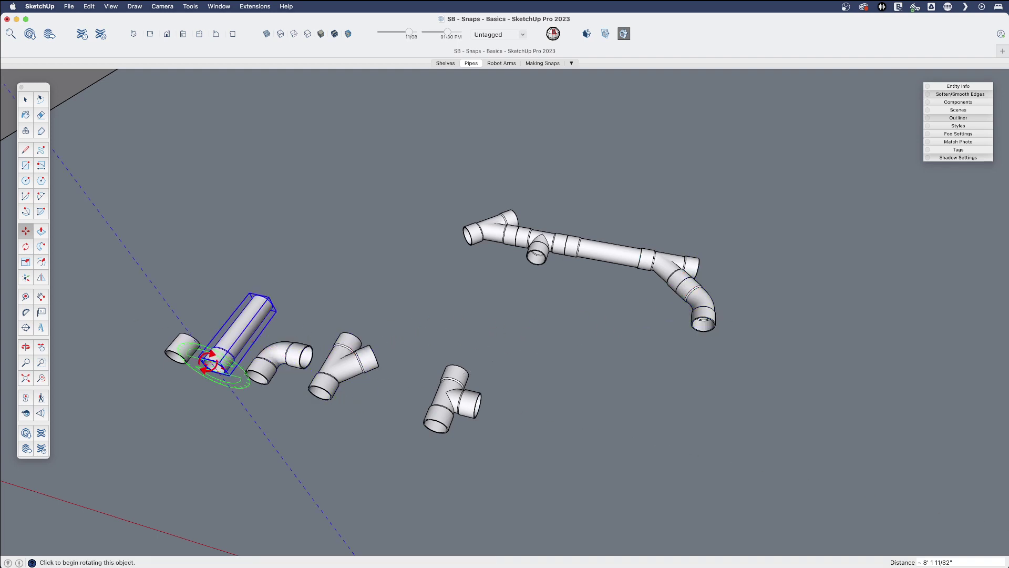
{"action": "left_click", "coordinate": [214, 366]}
{"action": "key", "text": "alt"}
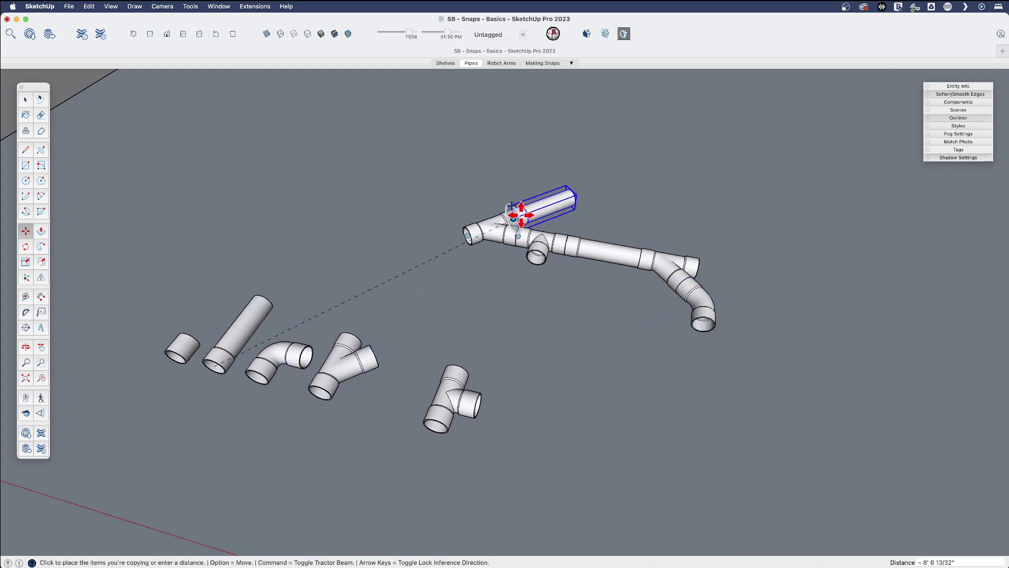
{"action": "left_click", "coordinate": [518, 217]}
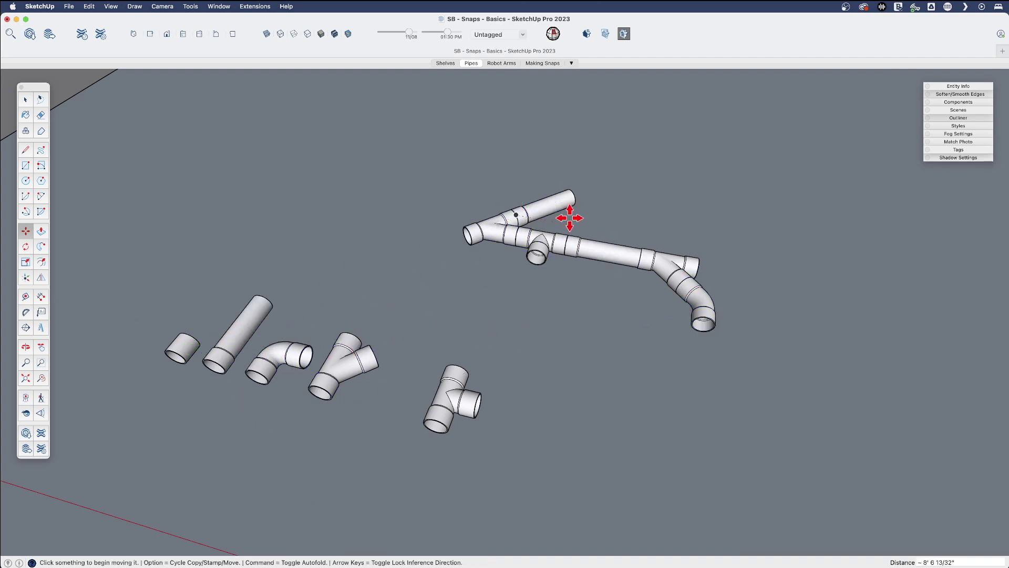
{"action": "key", "text": "space"}
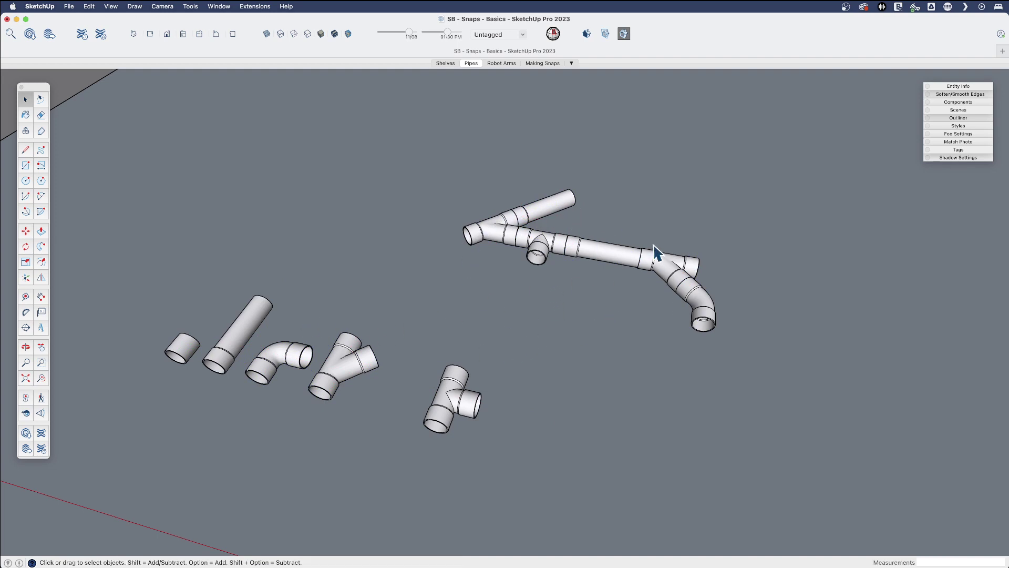
- Open the tee in the assembled pipe run for editing, then close it
{"action": "middle_click_drag", "start_coordinate": [633, 300], "coordinate": [505, 348]}
{"action": "scroll", "coordinate": [544, 286], "scroll_direction": "up", "scroll_amount": 2}
{"action": "left_click", "coordinate": [573, 251]}
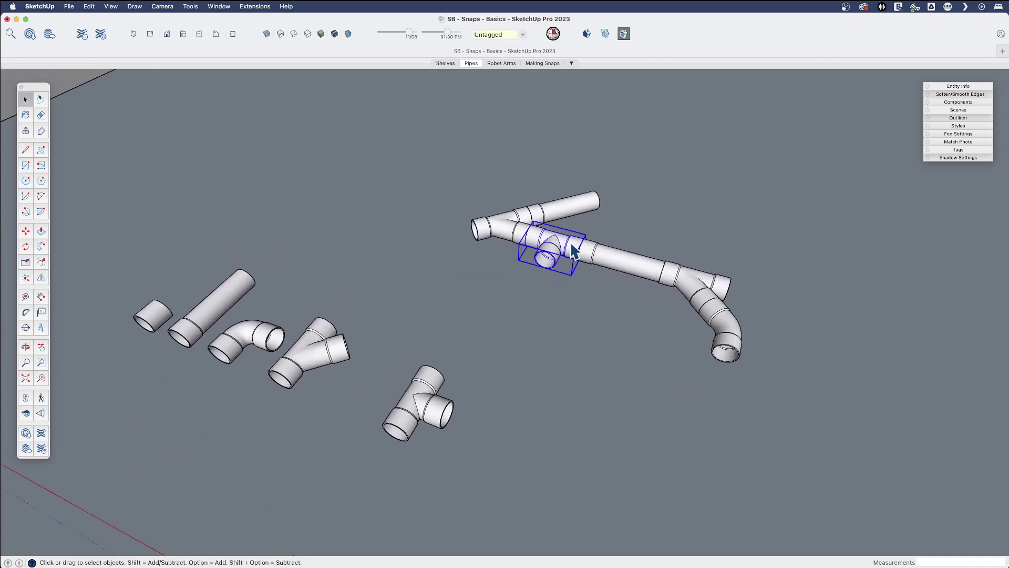
{"action": "double_click", "coordinate": [573, 251]}
{"action": "scroll", "coordinate": [579, 254], "scroll_direction": "up", "scroll_amount": 4}
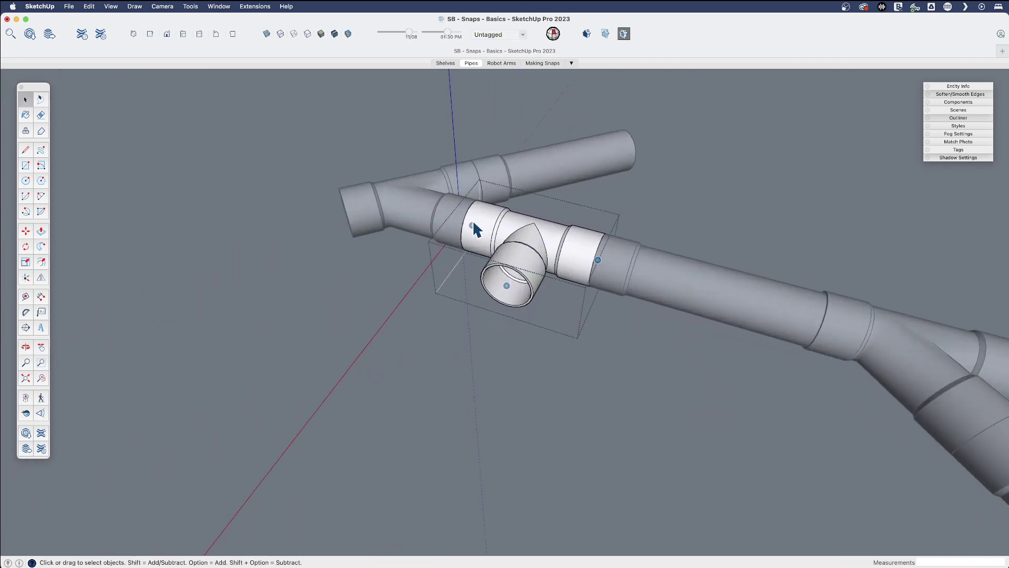
{"action": "left_click", "coordinate": [526, 372]}
{"action": "scroll", "coordinate": [526, 372], "scroll_direction": "down", "scroll_amount": 6}
{"action": "middle_click_drag", "start_coordinate": [492, 366], "coordinate": [556, 355]}
- In the Robot Arms scene, select the left robot's upper arm, gripper and base, then clear
{"action": "left_click", "coordinate": [497, 63]}
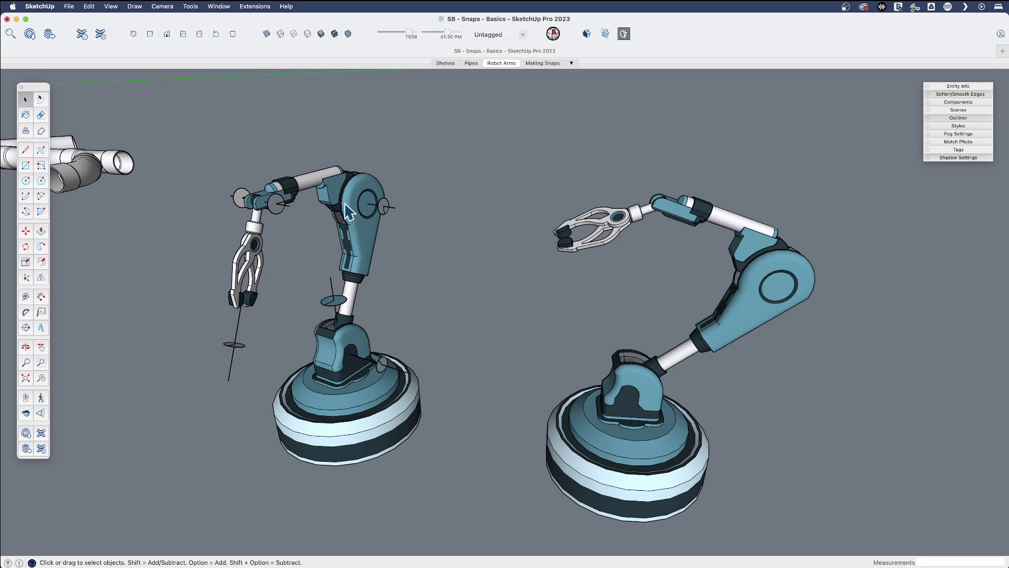
{"action": "left_click", "coordinate": [364, 259]}
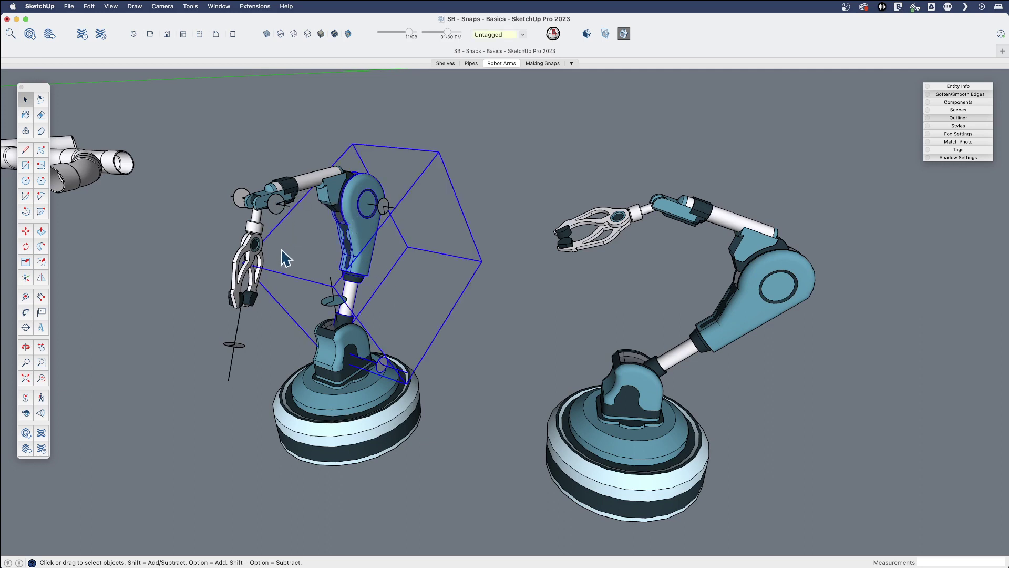
{"action": "left_click", "coordinate": [227, 261]}
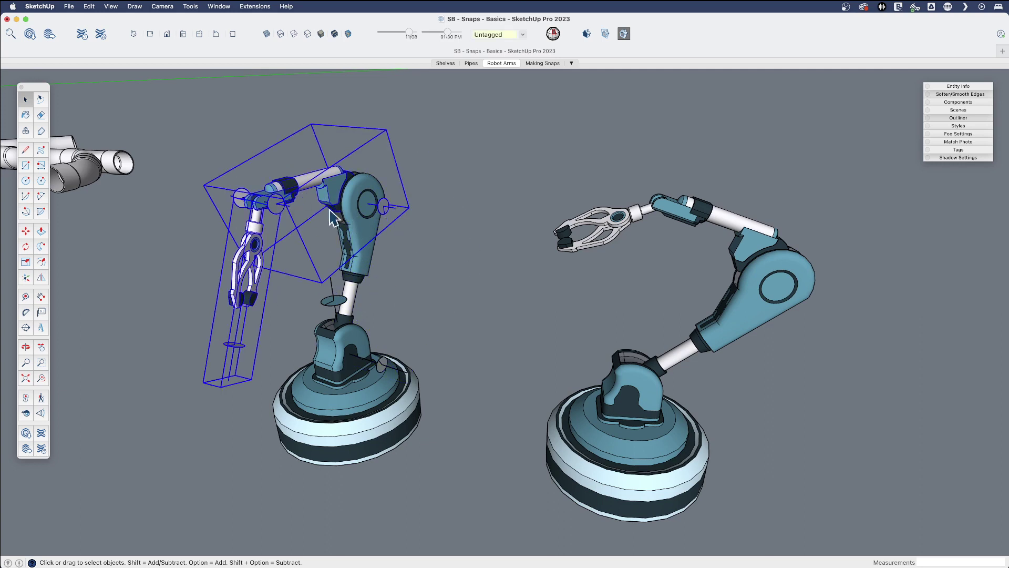
{"action": "left_click", "coordinate": [359, 212], "text": "shift"}
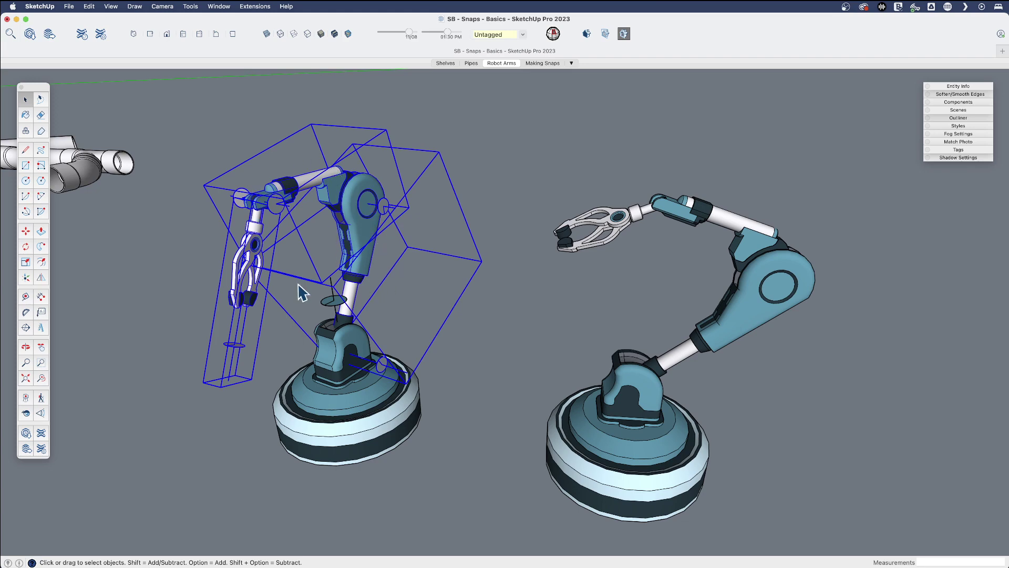
{"action": "scroll", "coordinate": [298, 213], "scroll_direction": "up", "scroll_amount": 5}
{"action": "key", "text": "o"}
{"action": "scroll", "coordinate": [354, 275], "scroll_direction": "up", "scroll_amount": 5}
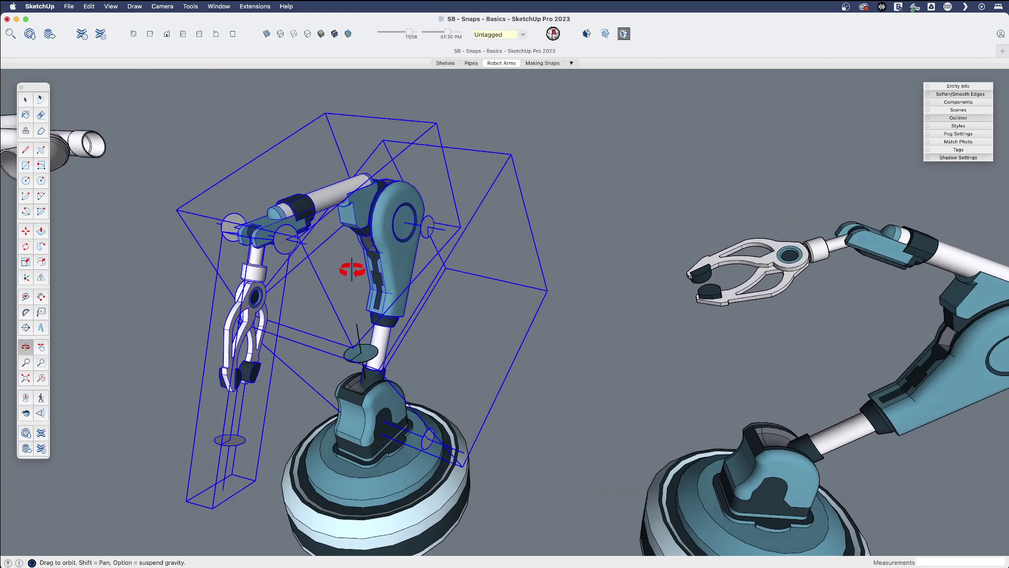
{"action": "left_click_drag", "start_coordinate": [373, 189], "coordinate": [379, 270]}
{"action": "key", "text": "space"}
{"action": "left_click", "coordinate": [397, 364], "text": "shift"}
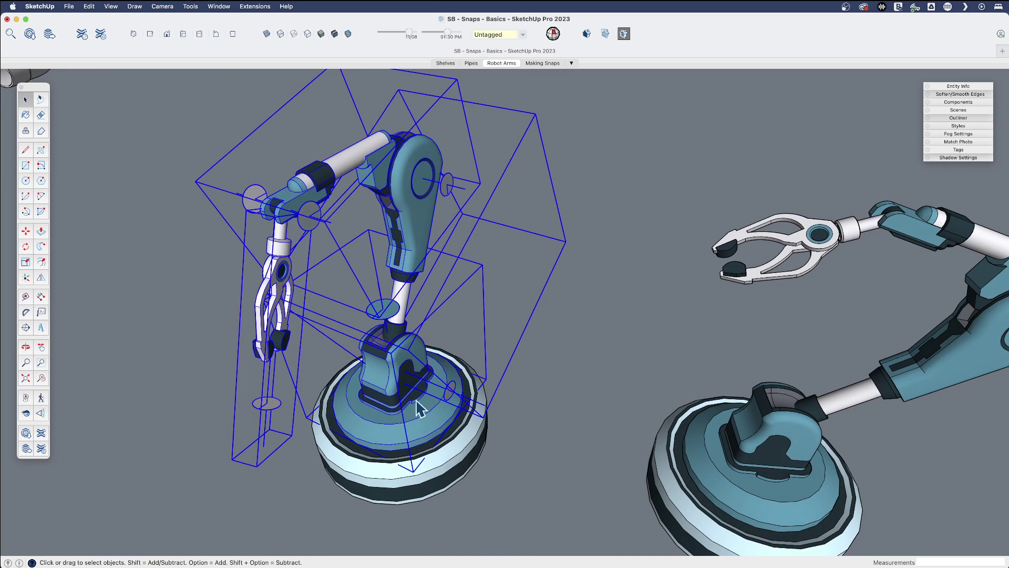
{"action": "left_click", "coordinate": [456, 346]}
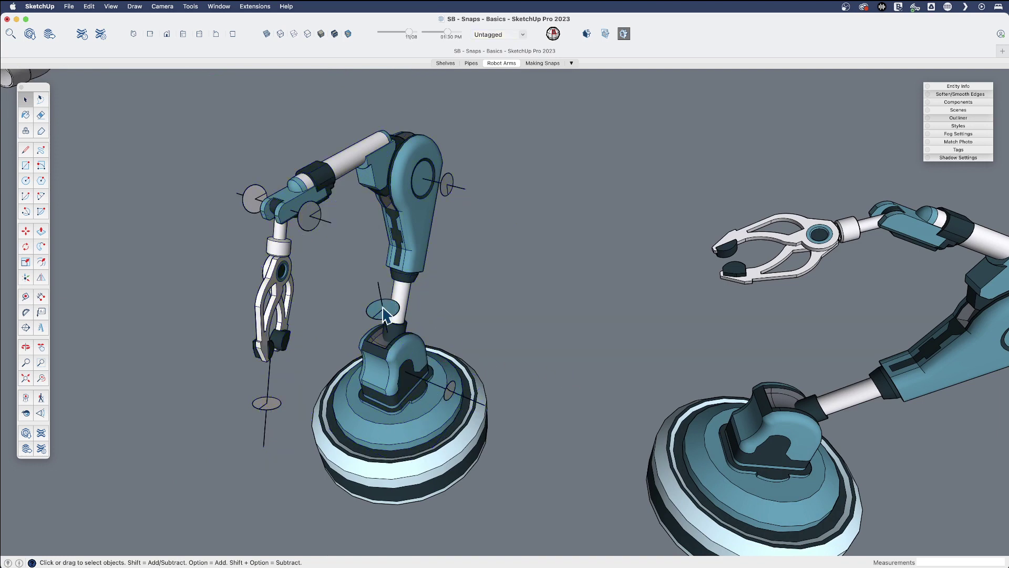
- Select the left robot's lower arm and base swivel, deselecting the upper arm
{"action": "left_click", "coordinate": [383, 314]}
{"action": "left_click", "coordinate": [449, 184]}
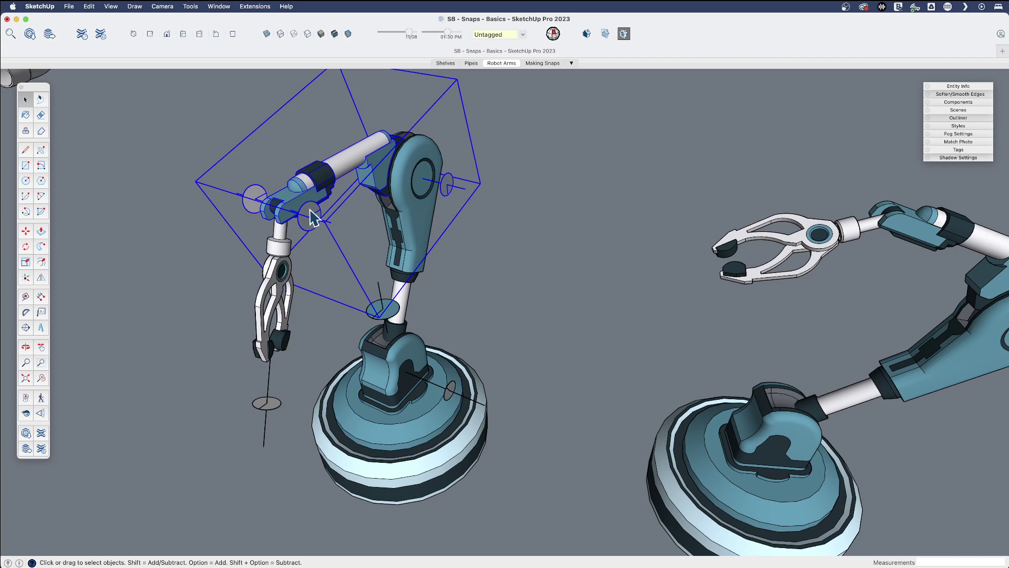
{"action": "left_click", "coordinate": [336, 336]}
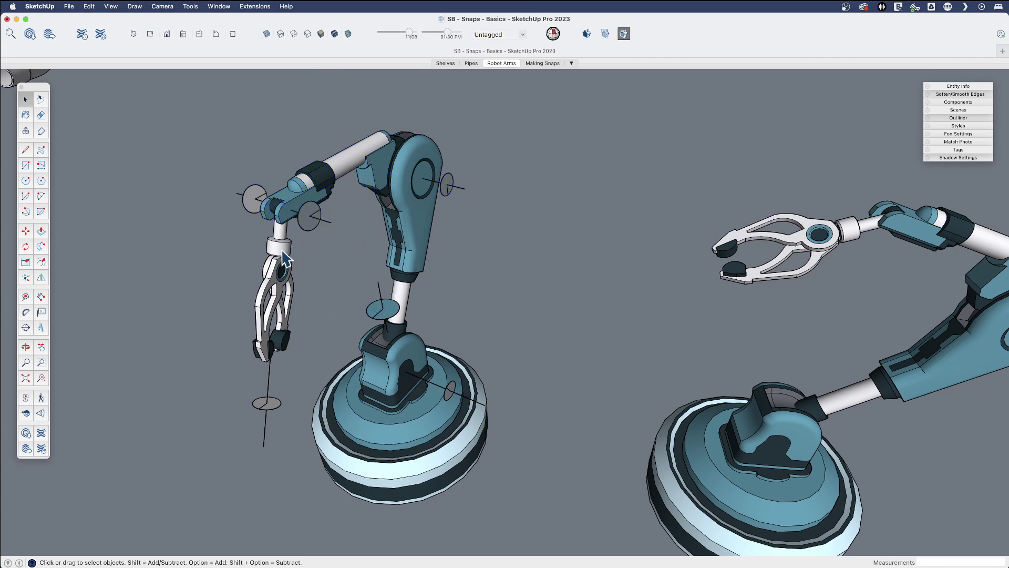
{"action": "scroll", "coordinate": [336, 337], "scroll_direction": "down", "scroll_amount": 3}
{"action": "mouse_move", "coordinate": [326, 331]}
{"action": "middle_mouse_down", "text": "shift"}
{"action": "mouse_move", "coordinate": [292, 289]}
{"action": "mouse_move", "coordinate": [326, 328]}
{"action": "middle_mouse_up", "text": "shift"}
{"action": "middle_click_drag", "start_coordinate": [388, 332], "coordinate": [427, 291]}
- Select the right robot's base, lower arm, upper arm with wrist, and gripper together
{"action": "left_click", "coordinate": [599, 382]}
{"action": "left_click", "coordinate": [659, 314], "text": "shift"}
{"action": "left_click", "coordinate": [601, 203], "text": "shift"}
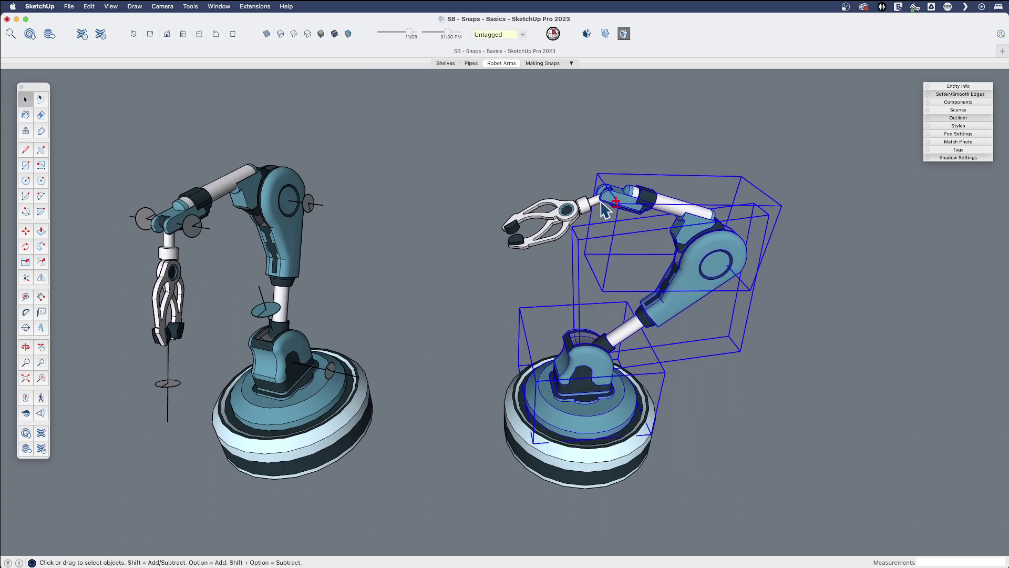
{"action": "left_click", "coordinate": [566, 231], "text": "shift"}
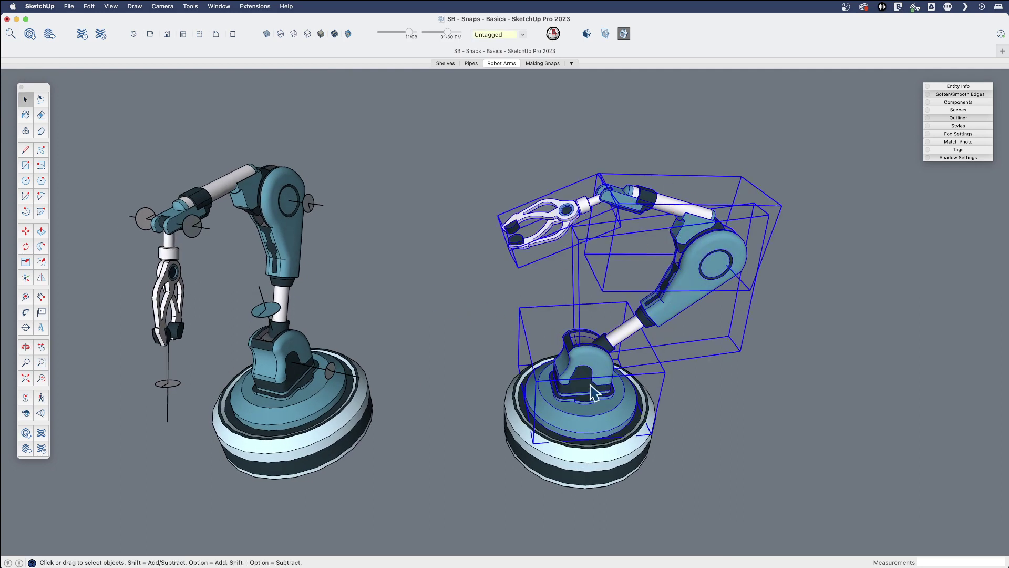
- Swivel the right robot's arm about its base pivot, 7.2° then a further swing
{"action": "key", "text": "q"}
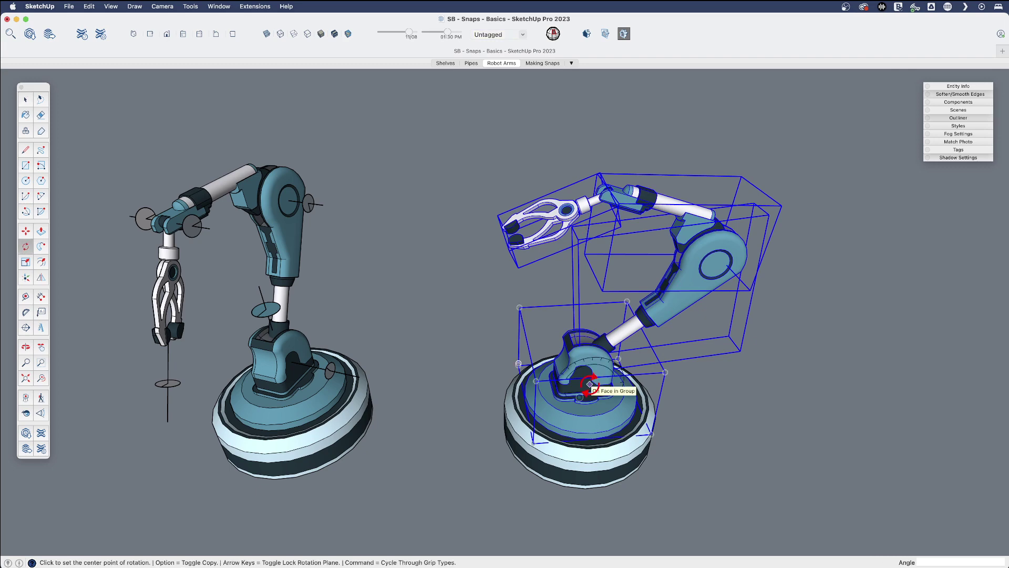
{"action": "left_click", "coordinate": [580, 397]}
{"action": "left_click", "coordinate": [715, 387]}
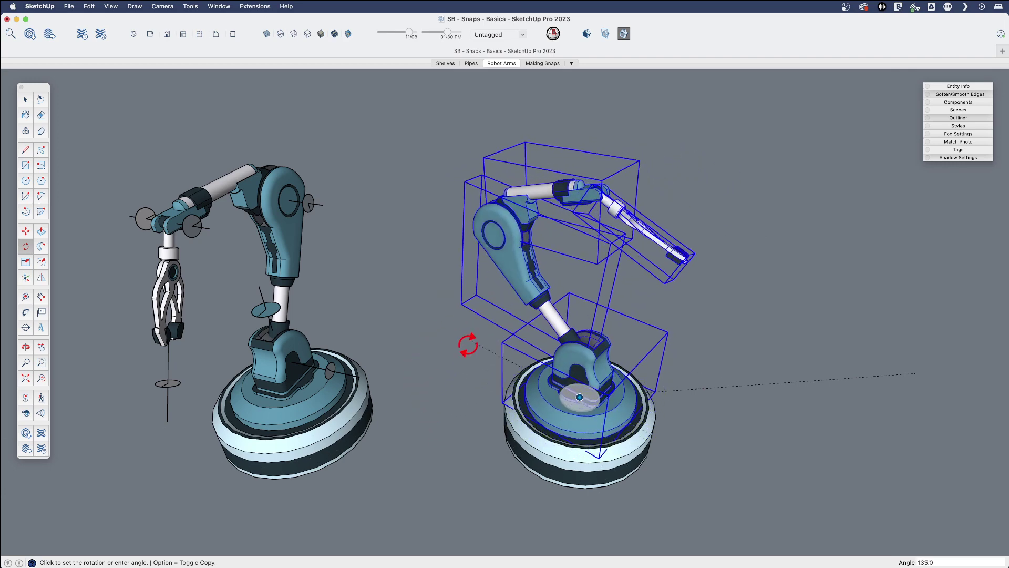
{"action": "left_click", "coordinate": [711, 376]}
{"action": "key", "text": "space"}
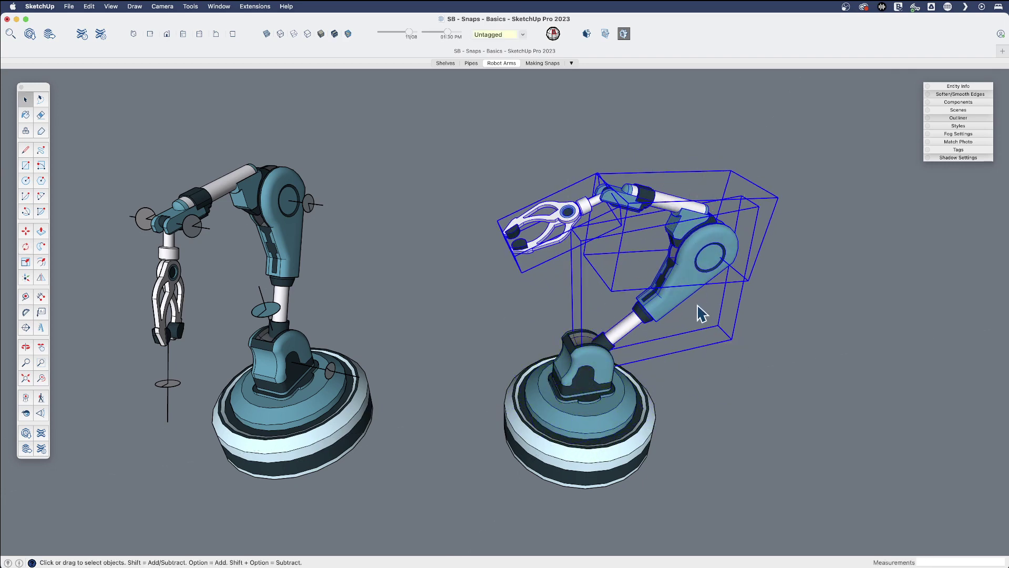
{"action": "key", "text": "q"}
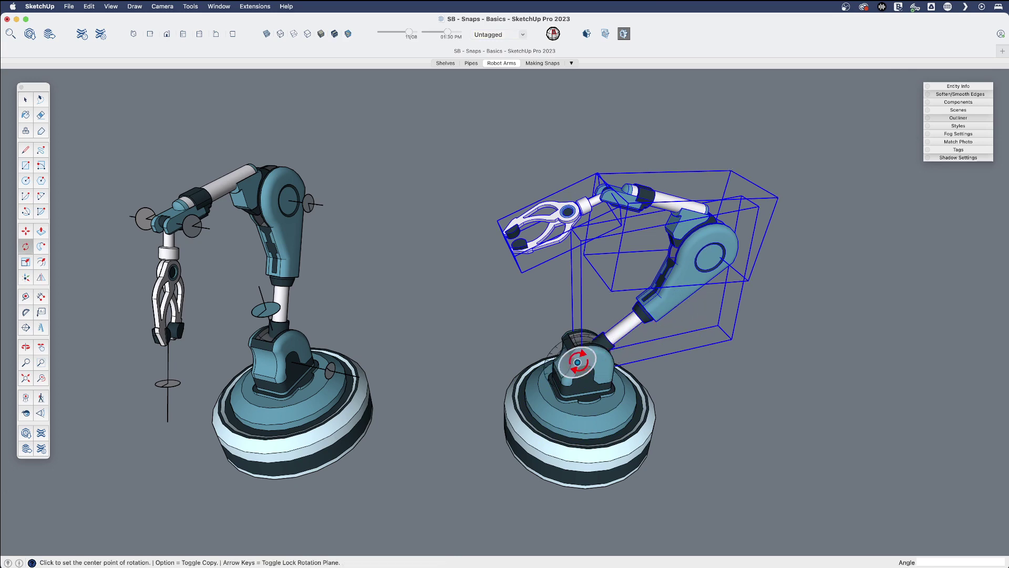
{"action": "left_click", "coordinate": [577, 362]}
{"action": "left_click", "coordinate": [672, 279]}
{"action": "left_click", "coordinate": [518, 284]}
{"action": "key", "text": "space"}
- Bend the upper arm 42.5° about the shoulder pivot, then clear the selection
{"action": "key", "text": "q"}
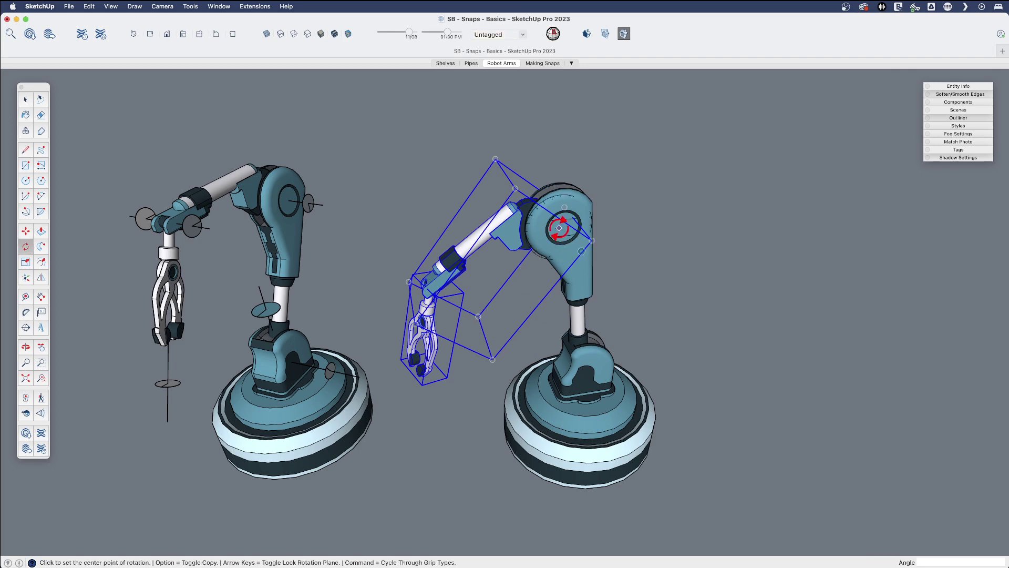
{"action": "left_click", "coordinate": [581, 252]}
{"action": "left_click", "coordinate": [570, 260]}
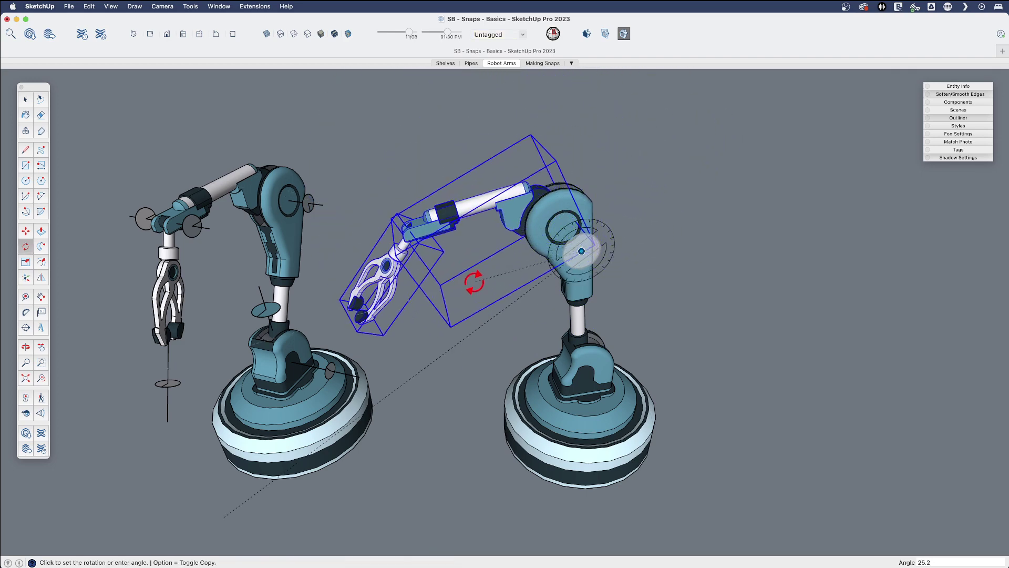
{"action": "left_click", "coordinate": [462, 252]}
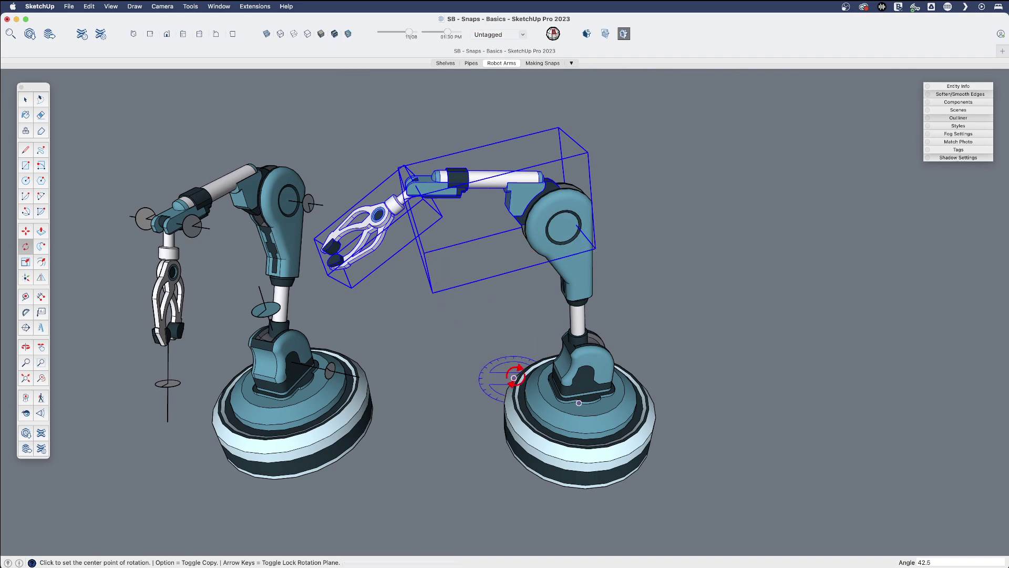
{"action": "scroll", "coordinate": [513, 374], "scroll_direction": "down", "scroll_amount": 3}
{"action": "key", "text": "space"}
{"action": "left_click", "coordinate": [469, 349]}
{"action": "middle_click_drag", "start_coordinate": [469, 349], "coordinate": [417, 383]}
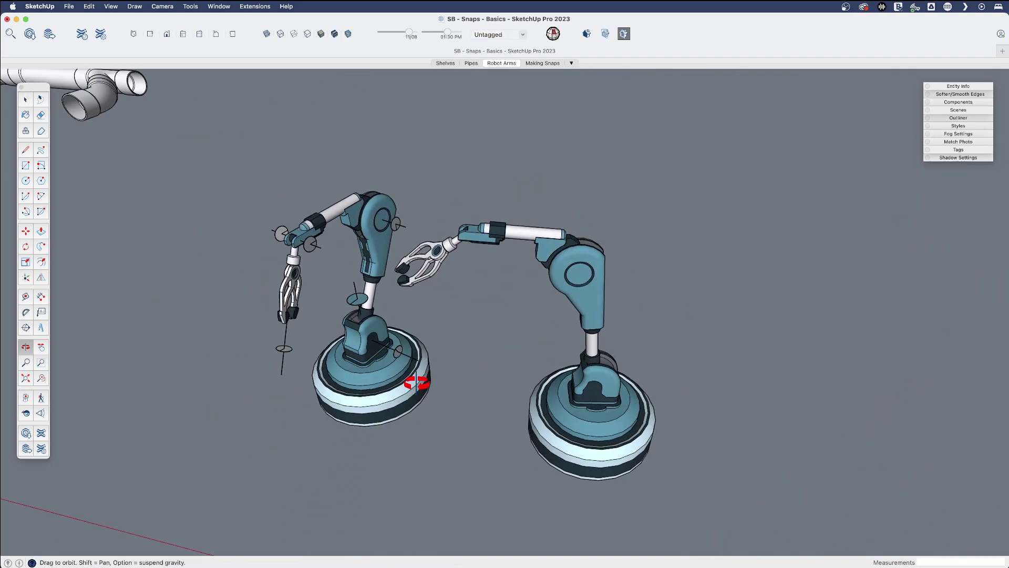
{"action": "scroll", "coordinate": [417, 383], "scroll_direction": "down", "scroll_amount": 10}
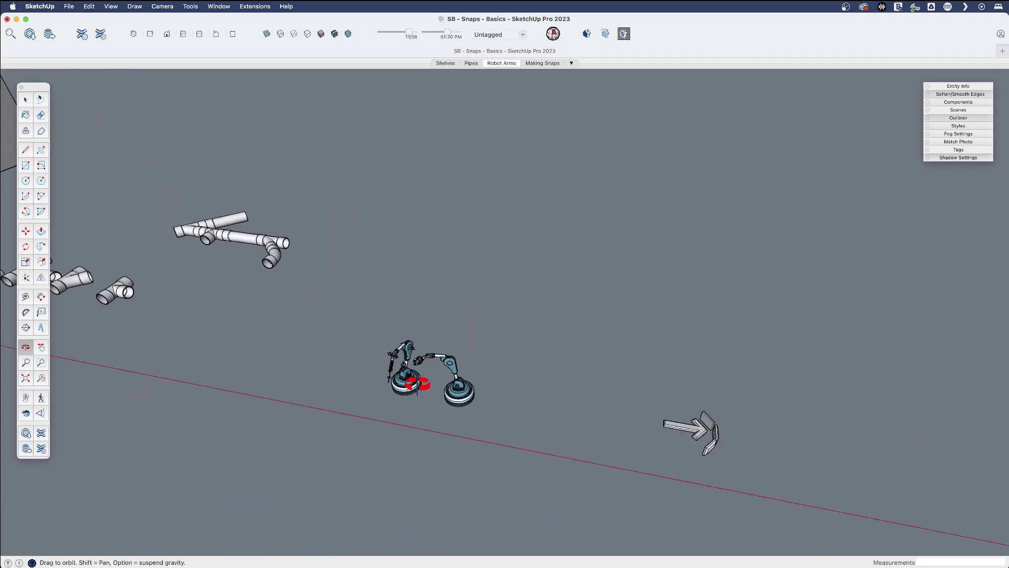
{"action": "middle_click_drag", "start_coordinate": [417, 383], "coordinate": [373, 349], "text": "shift"}
{"action": "scroll", "coordinate": [383, 349], "scroll_direction": "up", "scroll_amount": 6}
{"action": "scroll", "coordinate": [390, 323], "scroll_direction": "down", "scroll_amount": 2}
{"action": "scroll", "coordinate": [381, 381], "scroll_direction": "down", "scroll_amount": 3}
{"action": "double_click", "coordinate": [401, 382]}
{"action": "scroll", "coordinate": [401, 382], "scroll_direction": "up", "scroll_amount": 4}
{"action": "middle_click_drag", "start_coordinate": [420, 418], "coordinate": [304, 361]}
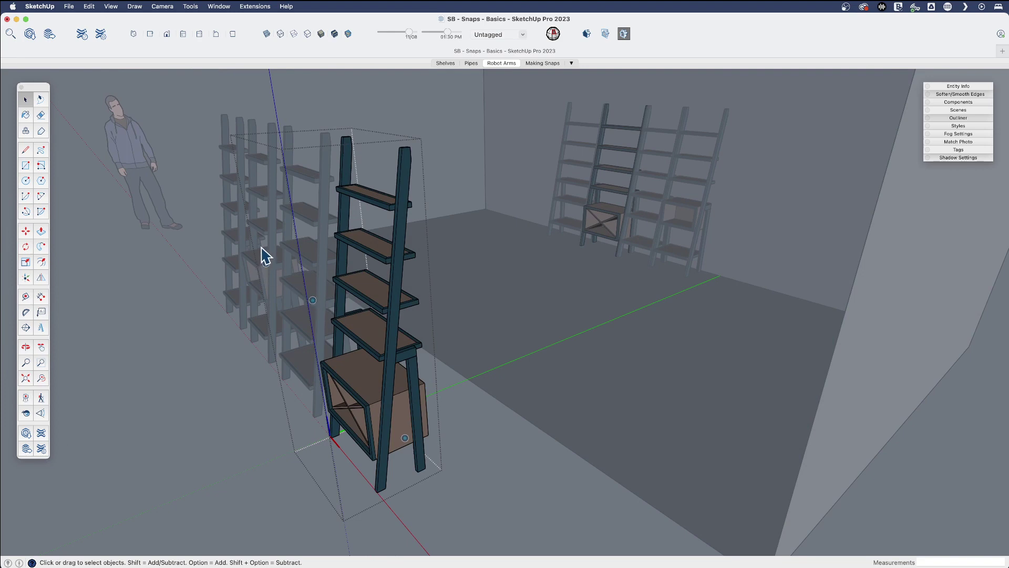
{"action": "middle_click_drag", "start_coordinate": [384, 322], "coordinate": [280, 368]}
{"action": "middle_click_drag", "start_coordinate": [306, 424], "coordinate": [394, 396]}
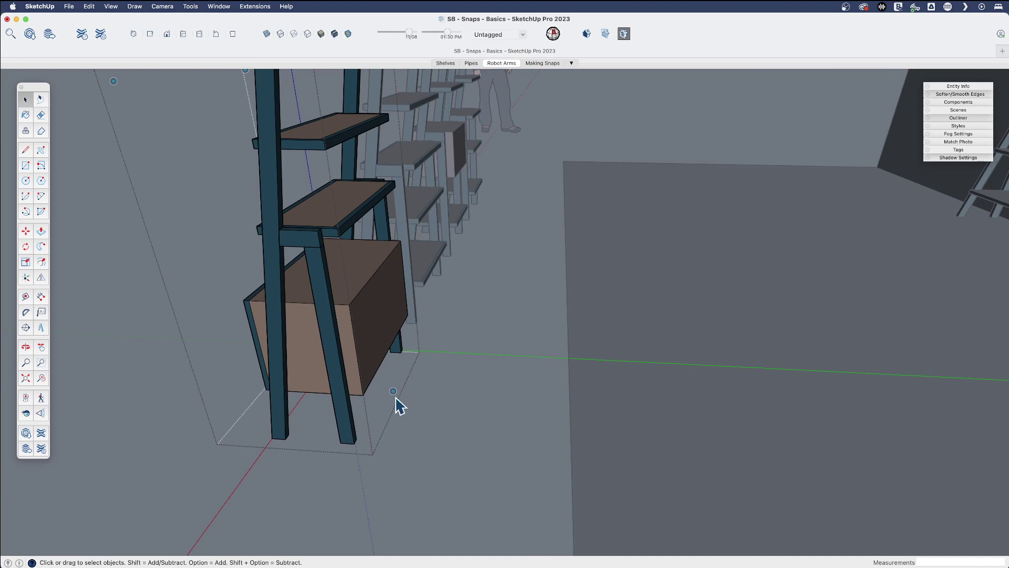
{"action": "middle_click_drag", "start_coordinate": [271, 366], "coordinate": [464, 387]}
{"action": "left_click", "coordinate": [450, 336]}
{"action": "double_click", "coordinate": [446, 336]}
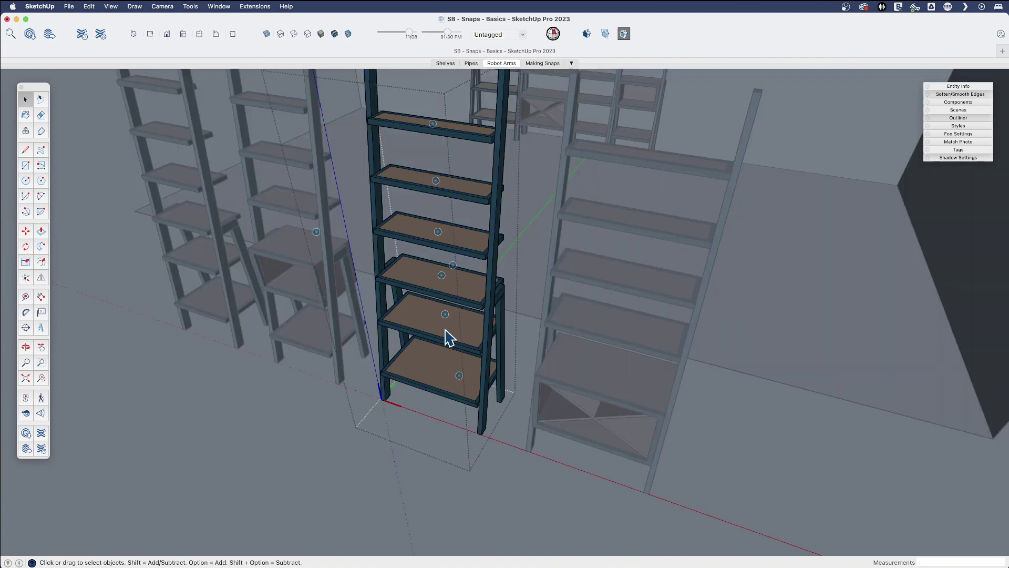
{"action": "middle_click_drag", "start_coordinate": [446, 337], "coordinate": [445, 395]}
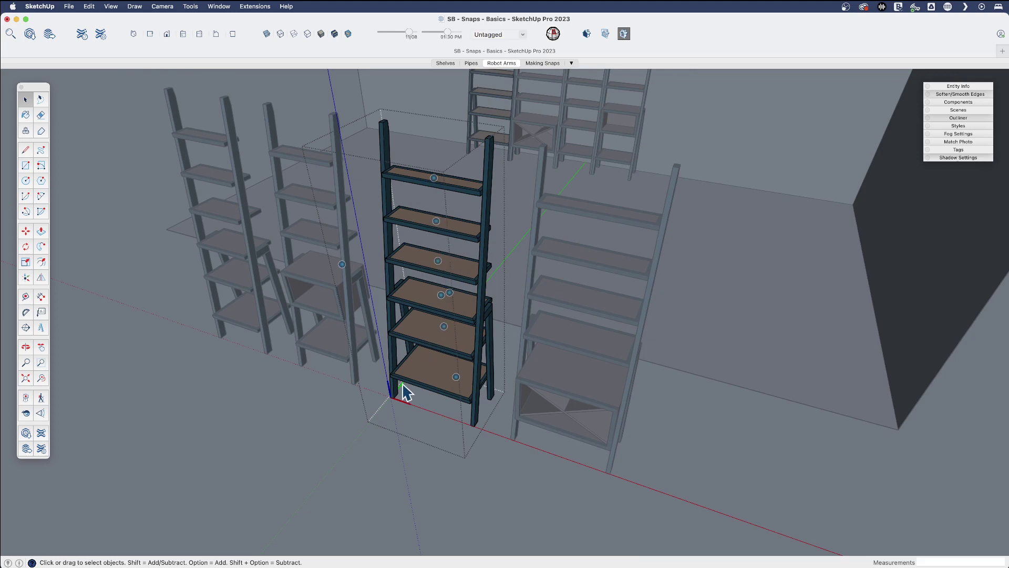
{"action": "left_click", "coordinate": [405, 459]}
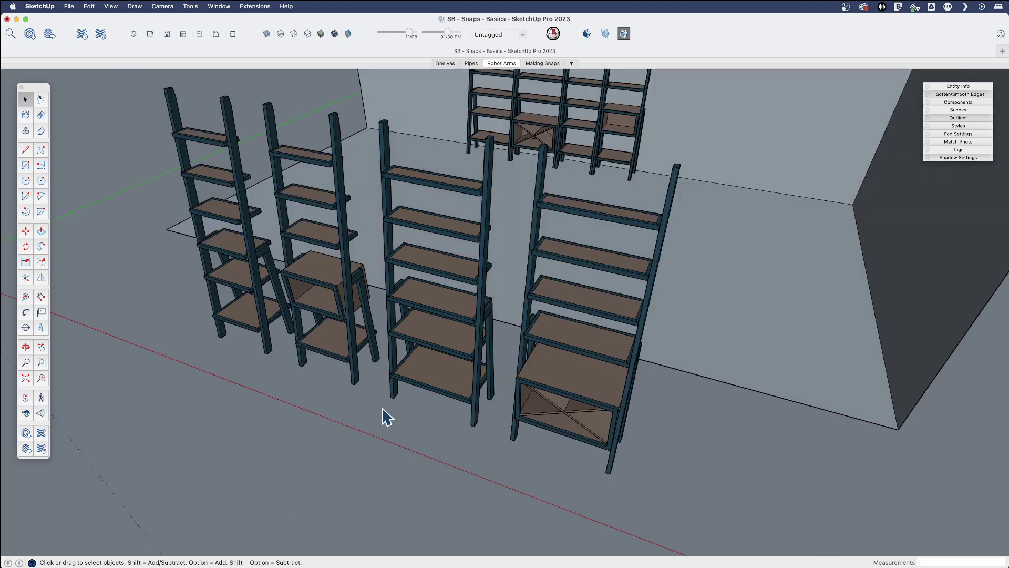
{"action": "scroll", "coordinate": [388, 413], "scroll_direction": "down", "scroll_amount": 10}
{"action": "middle_click_drag", "start_coordinate": [683, 468], "coordinate": [423, 336], "text": "shift"}
{"action": "left_click_drag", "start_coordinate": [747, 479], "coordinate": [613, 424]}
{"action": "scroll", "coordinate": [636, 423], "scroll_direction": "up", "scroll_amount": 3}
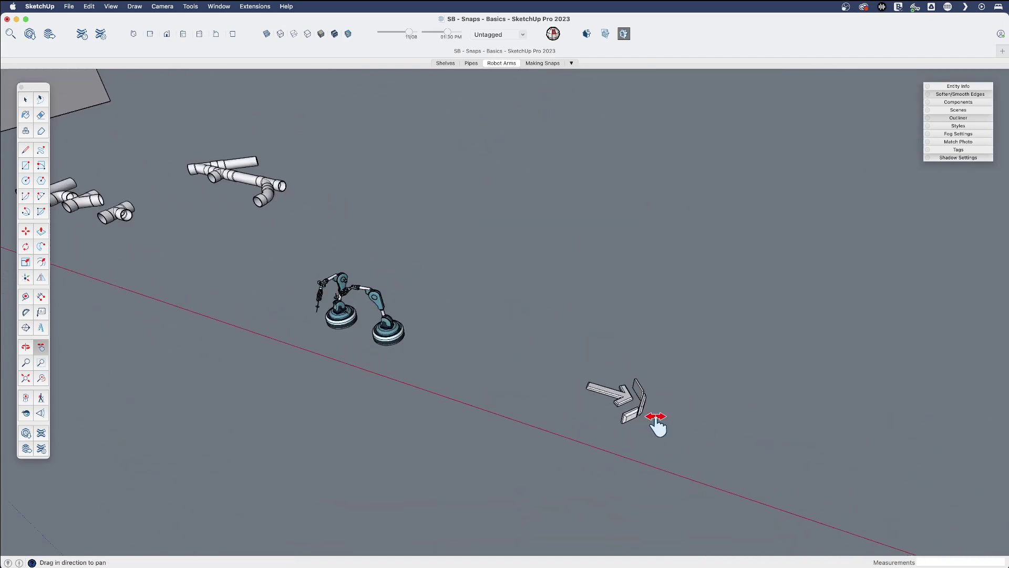
- Switch to the Making Snaps scene and open the arrow pieces group for editing
{"action": "left_click", "coordinate": [542, 63]}
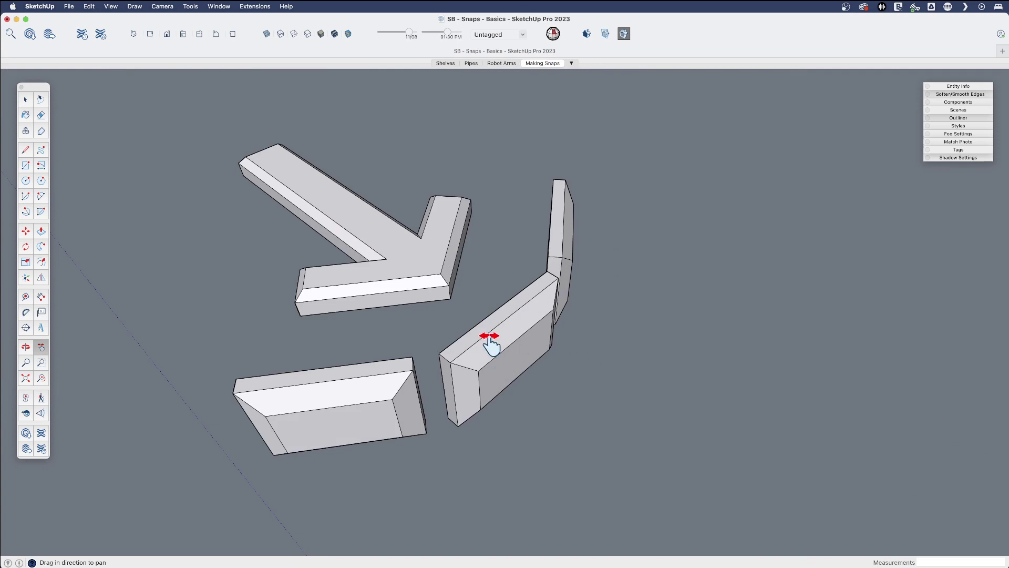
{"action": "middle_click_drag", "start_coordinate": [491, 345], "coordinate": [417, 322]}
{"action": "key", "text": "space"}
{"action": "left_click", "coordinate": [499, 327]}
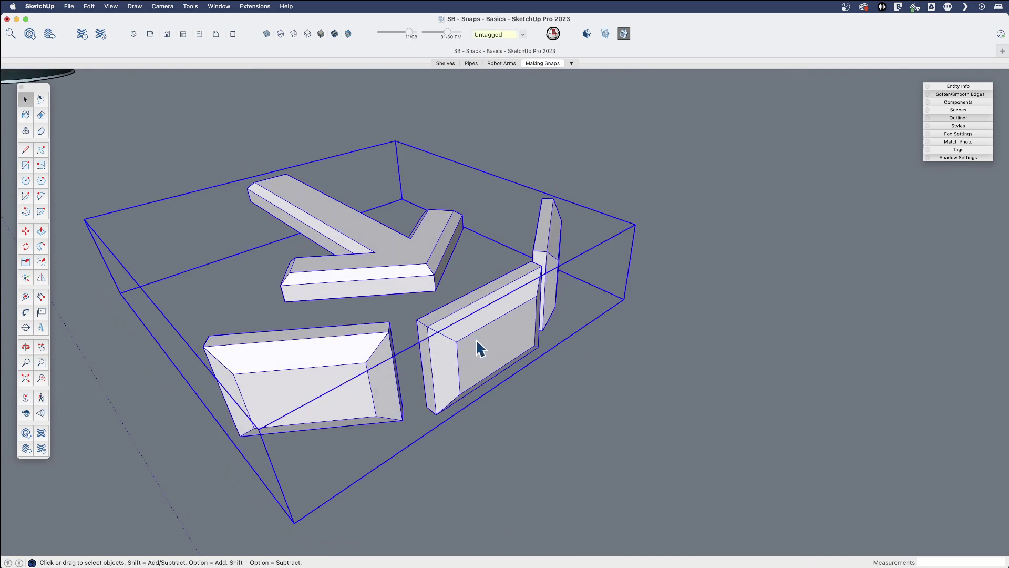
{"action": "double_click", "coordinate": [411, 254]}
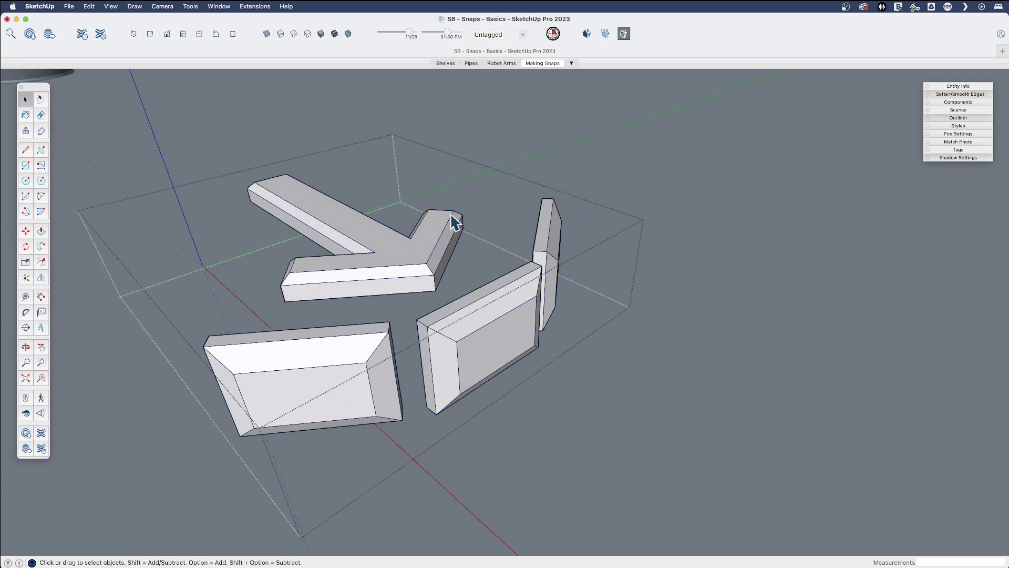
- Add a snap point on the right slab's face using Make/Edit Snaps
{"action": "right_click", "coordinate": [582, 274]}
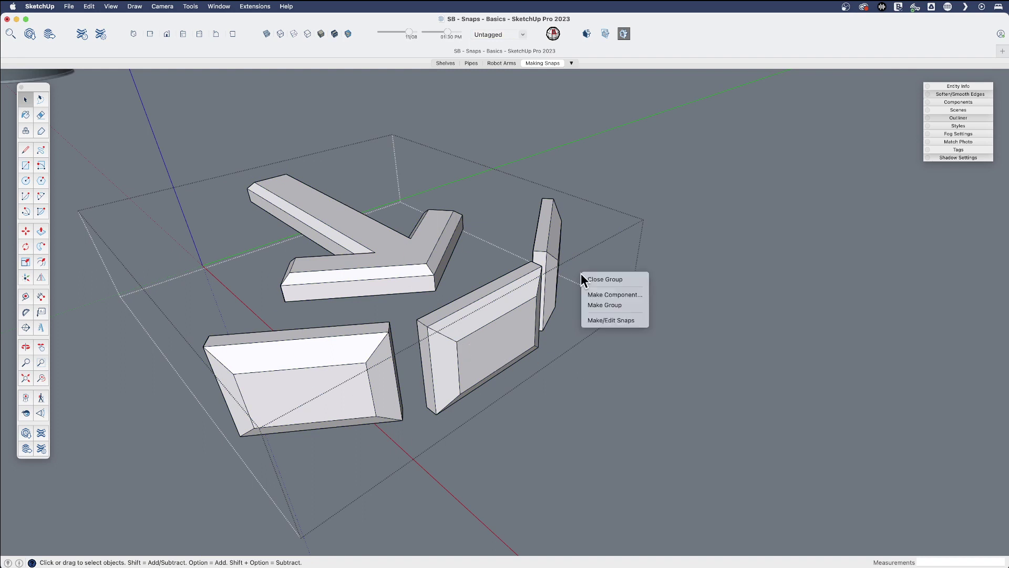
{"action": "left_click", "coordinate": [607, 319]}
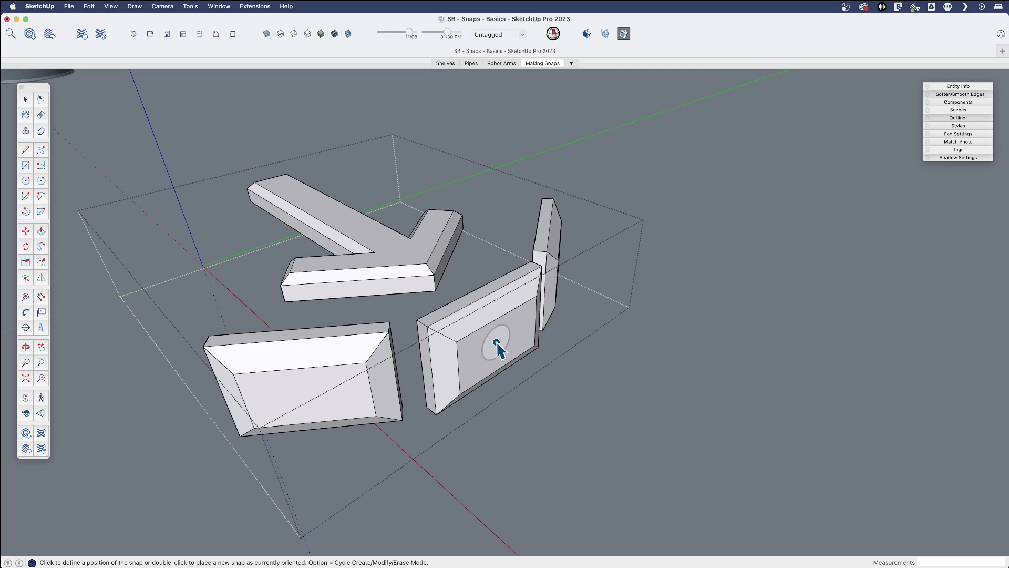
{"action": "double_click", "coordinate": [497, 342]}
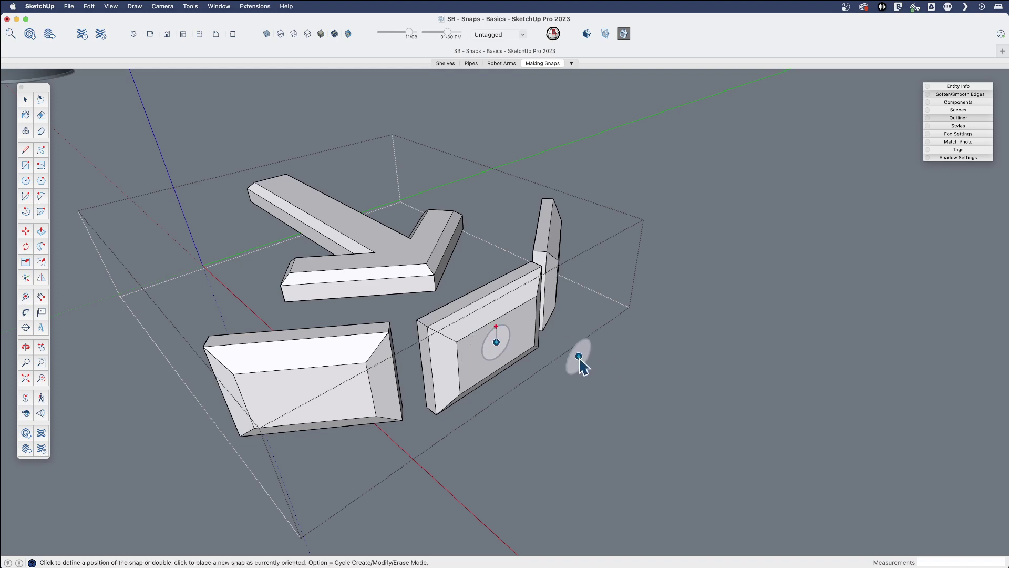
{"action": "scroll", "coordinate": [510, 355], "scroll_direction": "up", "scroll_amount": 5}
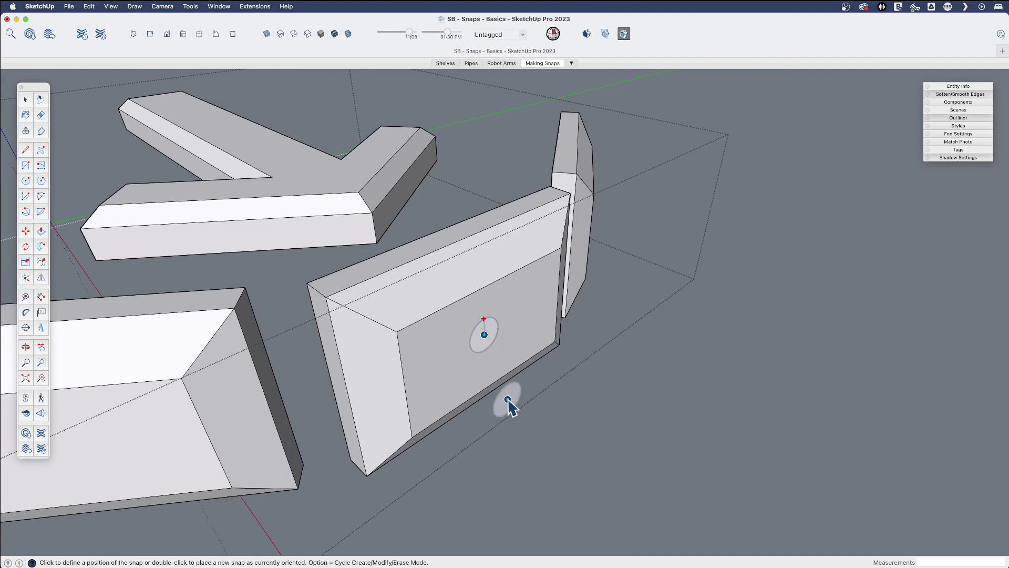
- Copy the arrow pieces group with Move and place the copy beside the original
{"action": "scroll", "coordinate": [499, 408], "scroll_direction": "down", "scroll_amount": 5}
{"action": "key", "text": "space"}
{"action": "scroll", "coordinate": [475, 386], "scroll_direction": "down", "scroll_amount": 2}
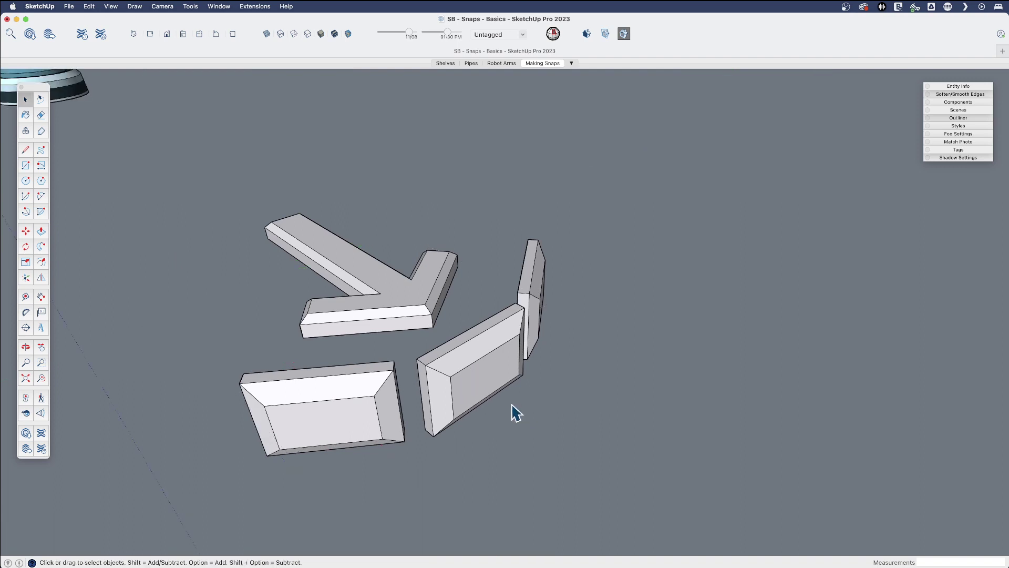
{"action": "scroll", "coordinate": [487, 394], "scroll_direction": "down", "scroll_amount": 3}
{"action": "left_click", "coordinate": [430, 371]}
{"action": "key", "text": "m"}
{"action": "left_click", "coordinate": [481, 412]}
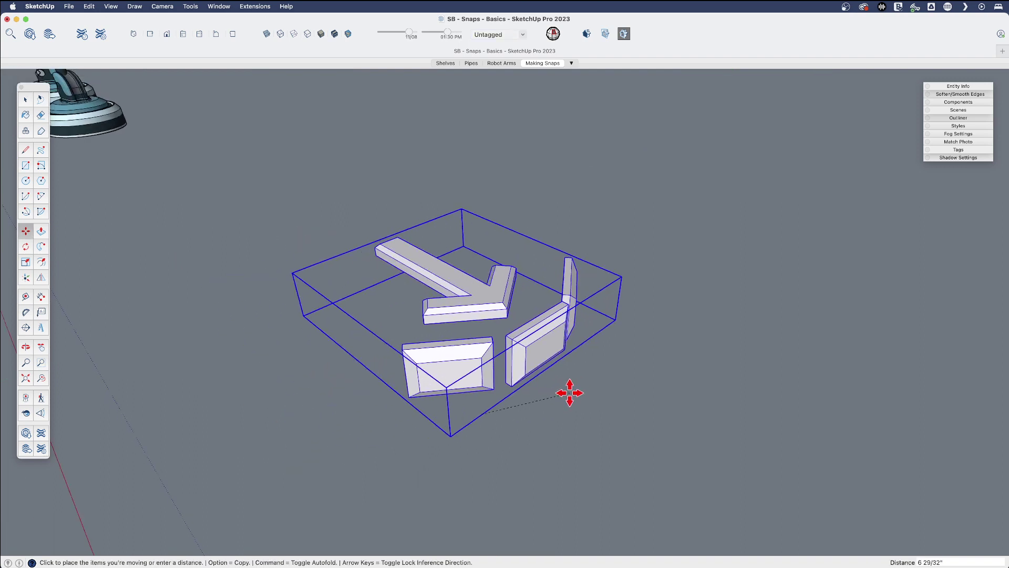
{"action": "key", "text": "alt"}
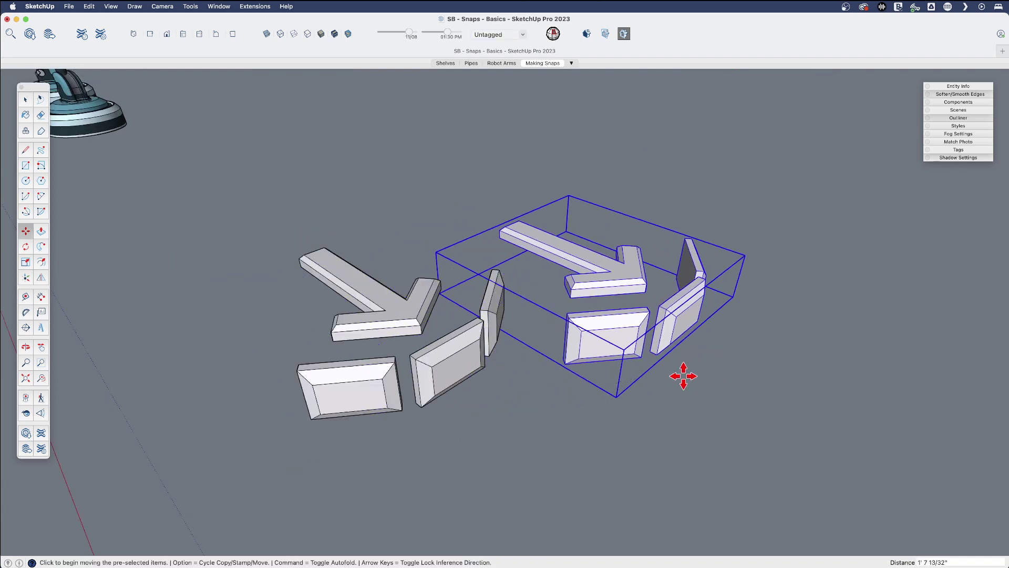
{"action": "middle_click_drag", "start_coordinate": [681, 376], "coordinate": [561, 376]}
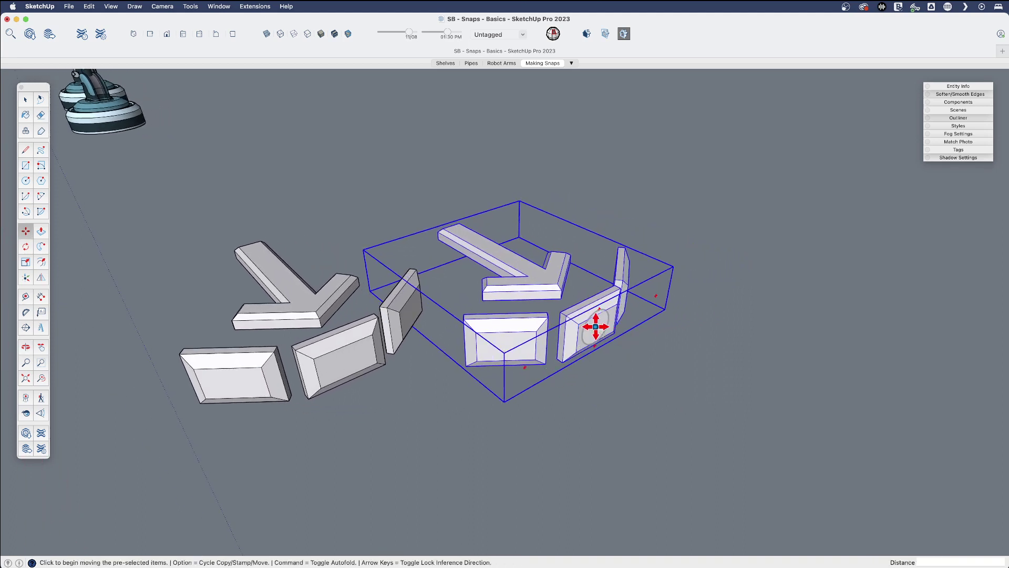
- Pick up the copy and line it up with the original's snap point
{"action": "left_click", "coordinate": [595, 327]}
{"action": "middle_click_drag", "start_coordinate": [520, 333], "coordinate": [592, 338]}
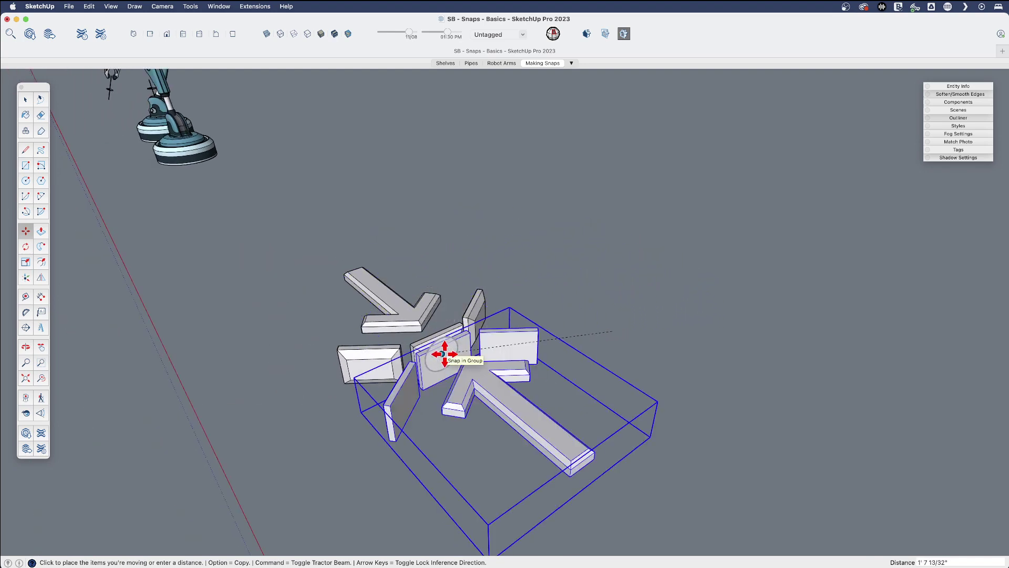
{"action": "scroll", "coordinate": [444, 353], "scroll_direction": "down", "scroll_amount": 10}
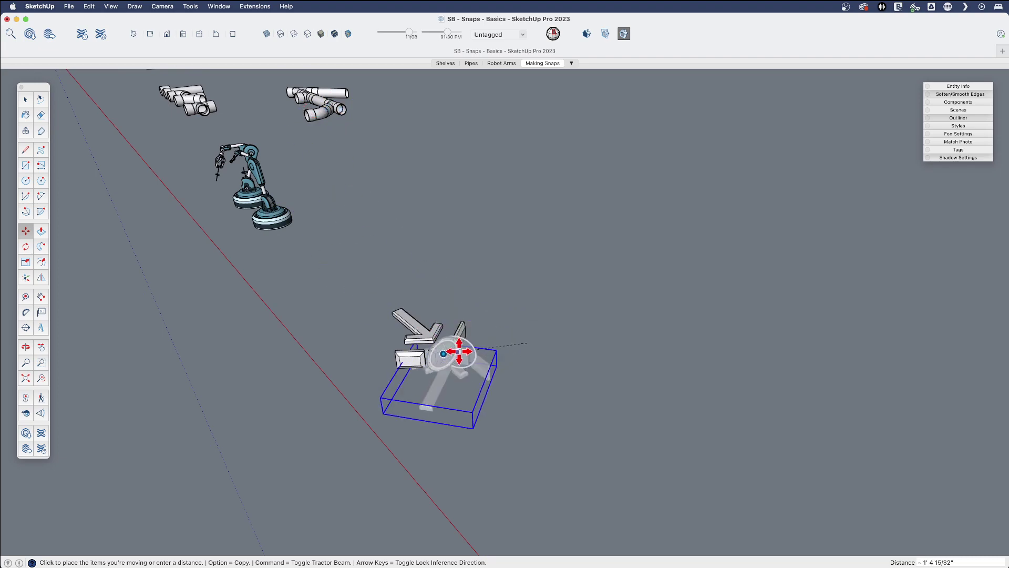
{"action": "scroll", "coordinate": [455, 353], "scroll_direction": "up", "scroll_amount": 8}
- Cancel the pending move, then select the slab group and open it for editing
{"action": "key", "text": "Escape"}
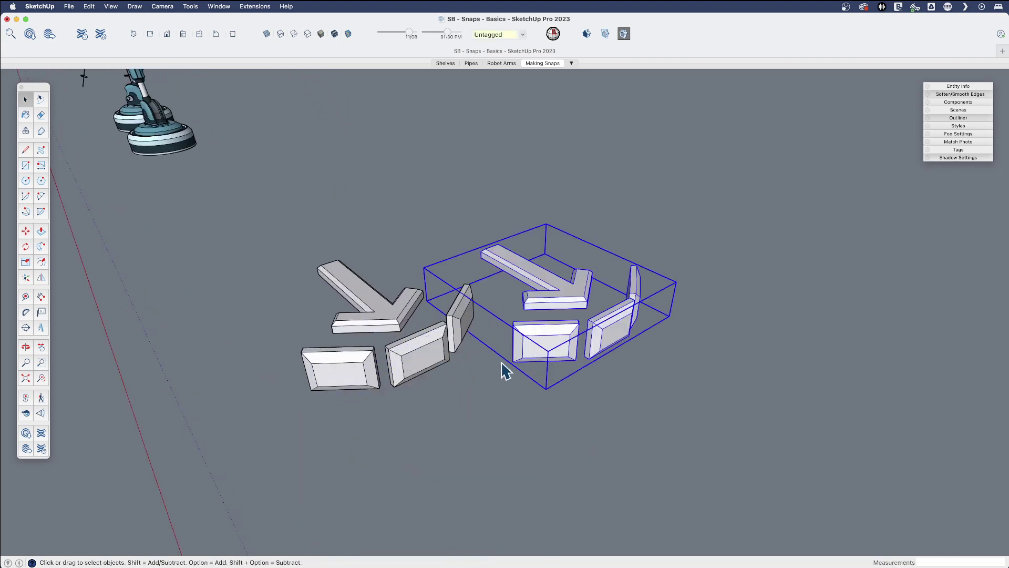
{"action": "key", "text": "e"}
{"action": "left_click", "coordinate": [594, 309]}
{"action": "key", "text": "space"}
{"action": "left_click", "coordinate": [415, 352]}
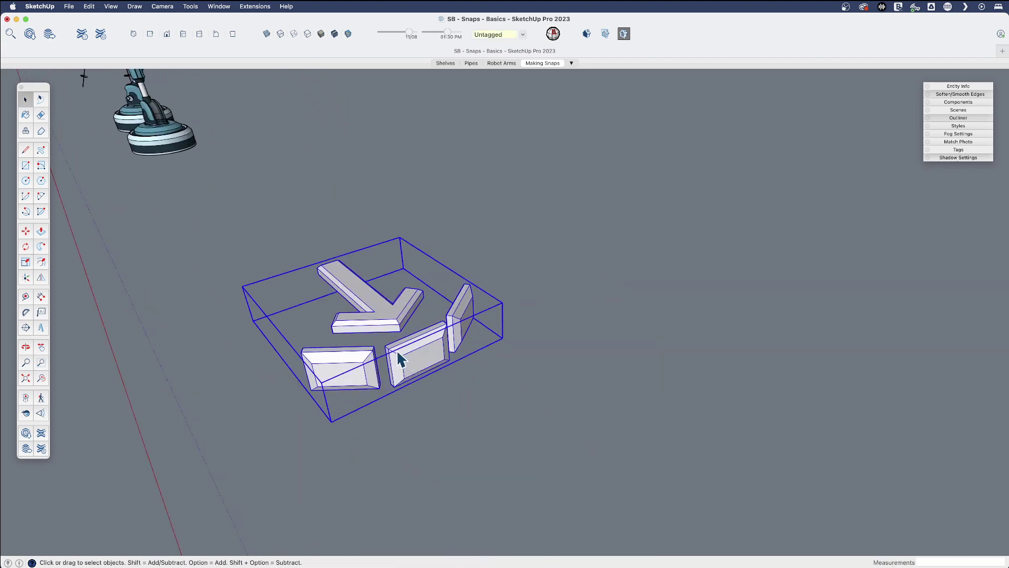
{"action": "double_click", "coordinate": [396, 344]}
- Use Make/Edit Snaps on the frame slab to place a snap at its face centre
{"action": "scroll", "coordinate": [424, 365], "scroll_direction": "up", "scroll_amount": 6}
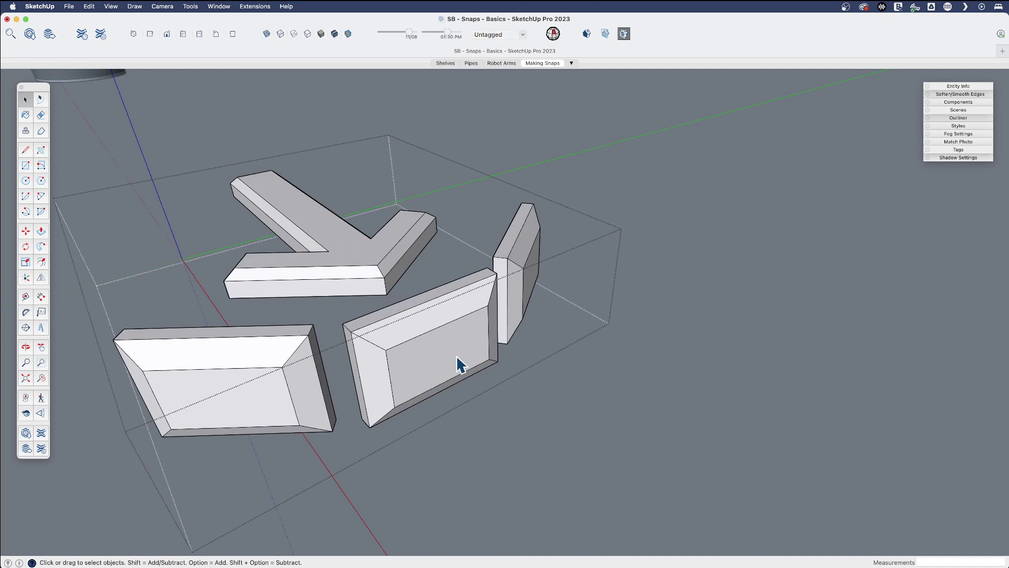
{"action": "scroll", "coordinate": [428, 360], "scroll_direction": "down", "scroll_amount": 4}
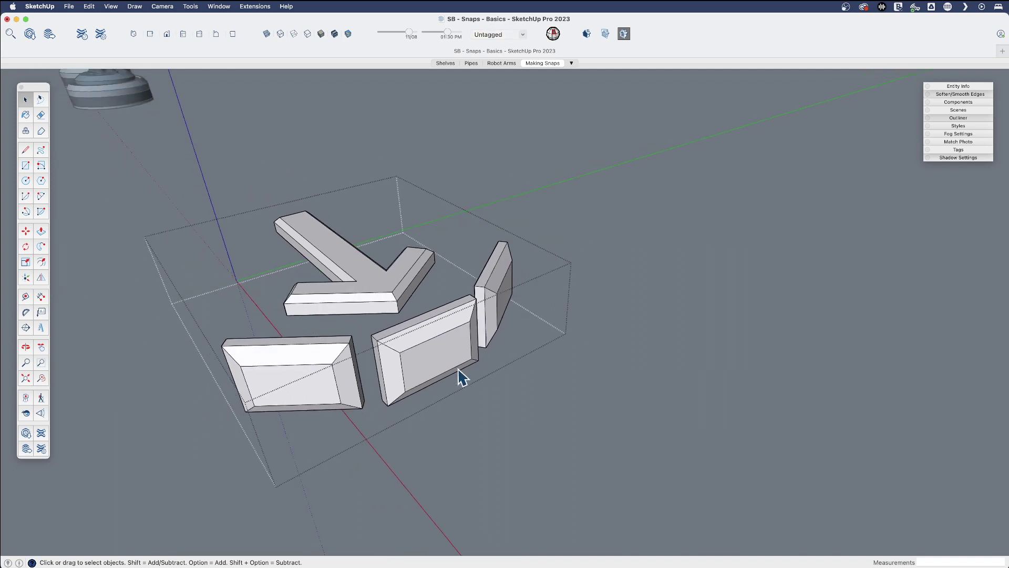
{"action": "right_click", "coordinate": [461, 383]}
{"action": "left_click", "coordinate": [490, 431]}
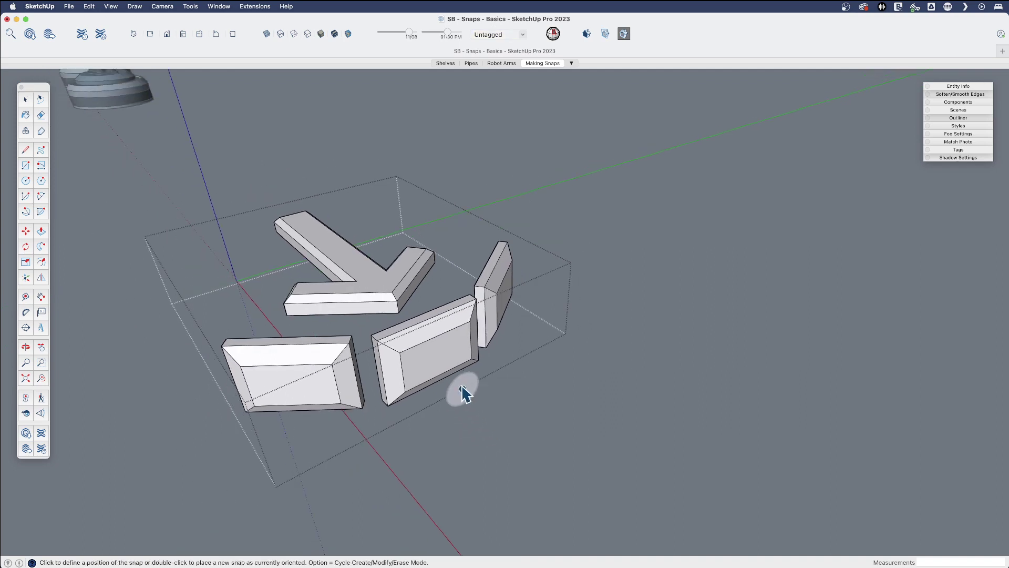
{"action": "scroll", "coordinate": [437, 349], "scroll_direction": "up", "scroll_amount": 3}
{"action": "scroll", "coordinate": [444, 350], "scroll_direction": "up", "scroll_amount": 2}
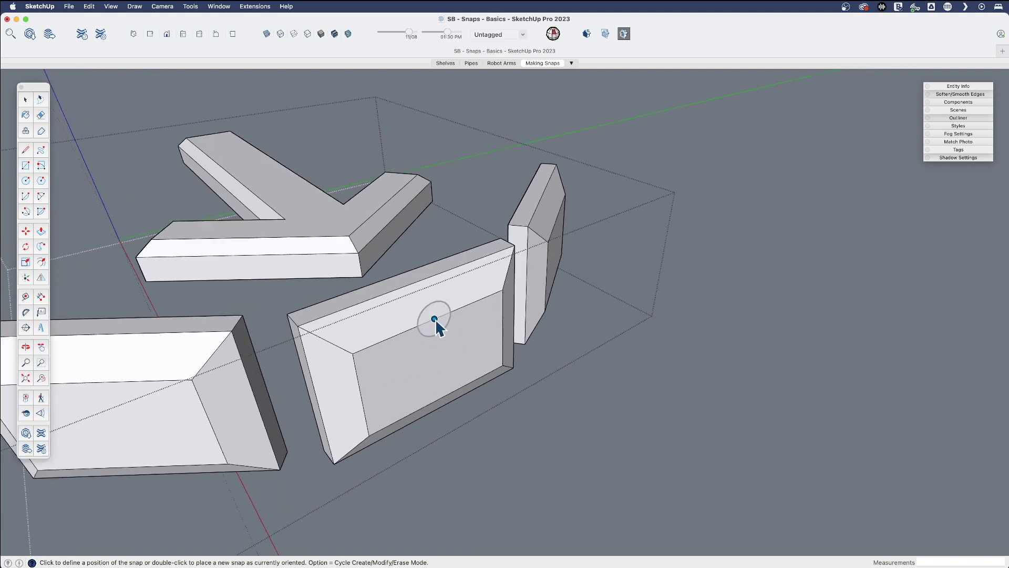
{"action": "left_click", "coordinate": [434, 318]}
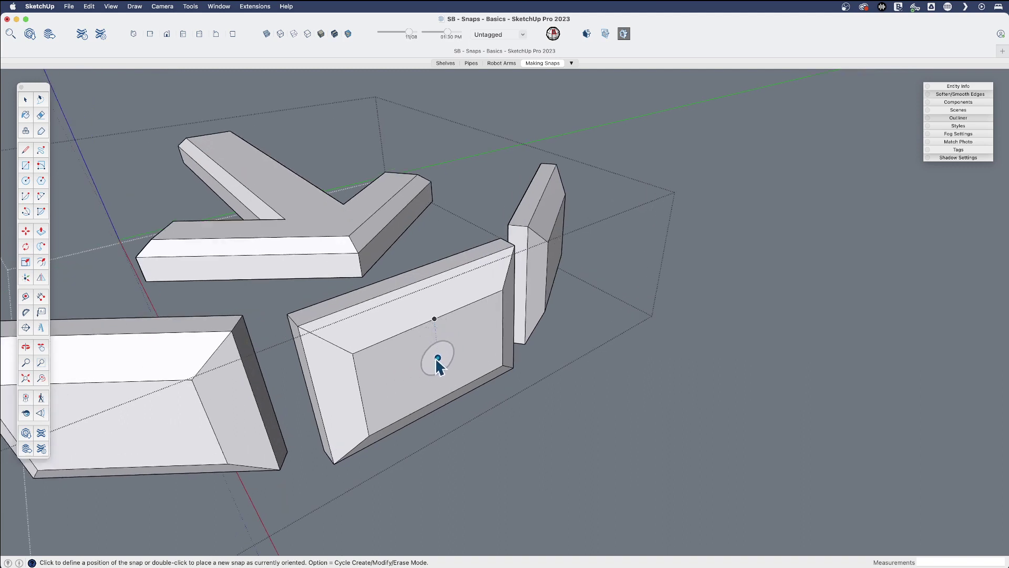
{"action": "key", "text": "Escape"}
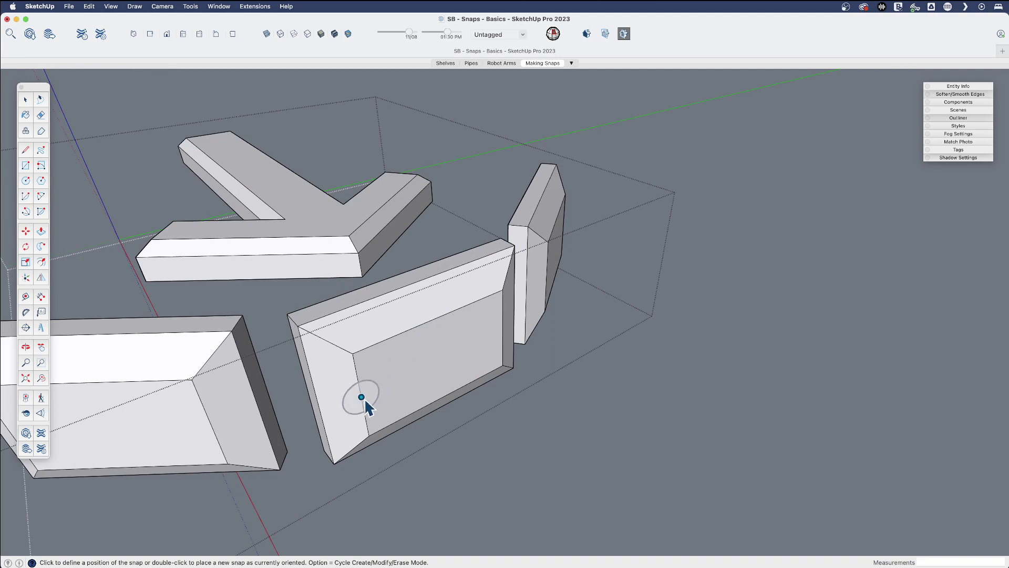
{"action": "left_click", "coordinate": [362, 397]}
{"action": "left_click", "coordinate": [438, 360]}
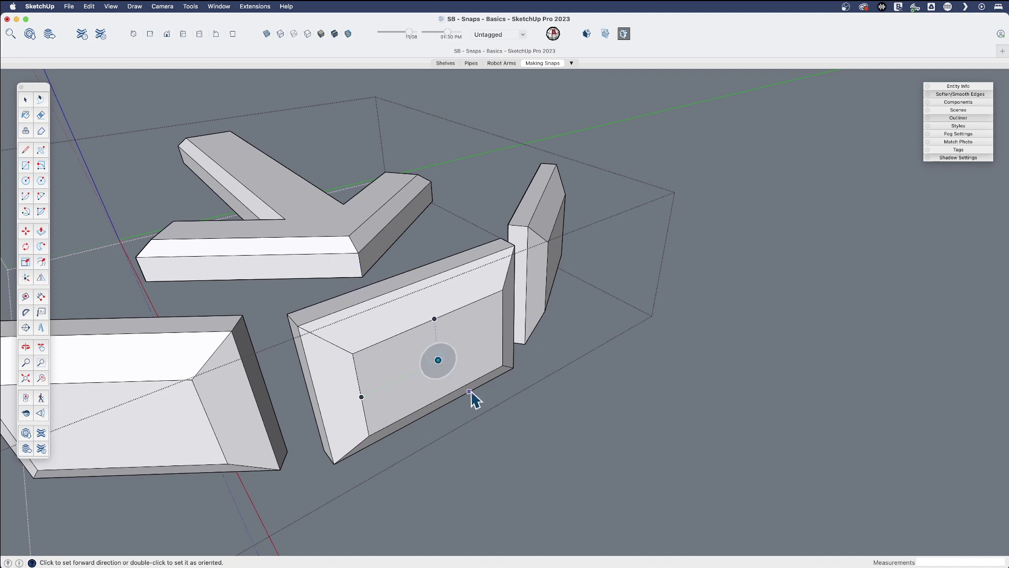
- Set the snap's forward direction, then place a snap on the large frame slab's face
{"action": "left_click", "coordinate": [523, 442]}
{"action": "scroll", "coordinate": [526, 368], "scroll_direction": "down", "scroll_amount": 3}
{"action": "middle_click_drag", "start_coordinate": [484, 377], "coordinate": [575, 339]}
{"action": "scroll", "coordinate": [460, 360], "scroll_direction": "up", "scroll_amount": 3}
{"action": "scroll", "coordinate": [459, 361], "scroll_direction": "up", "scroll_amount": 2}
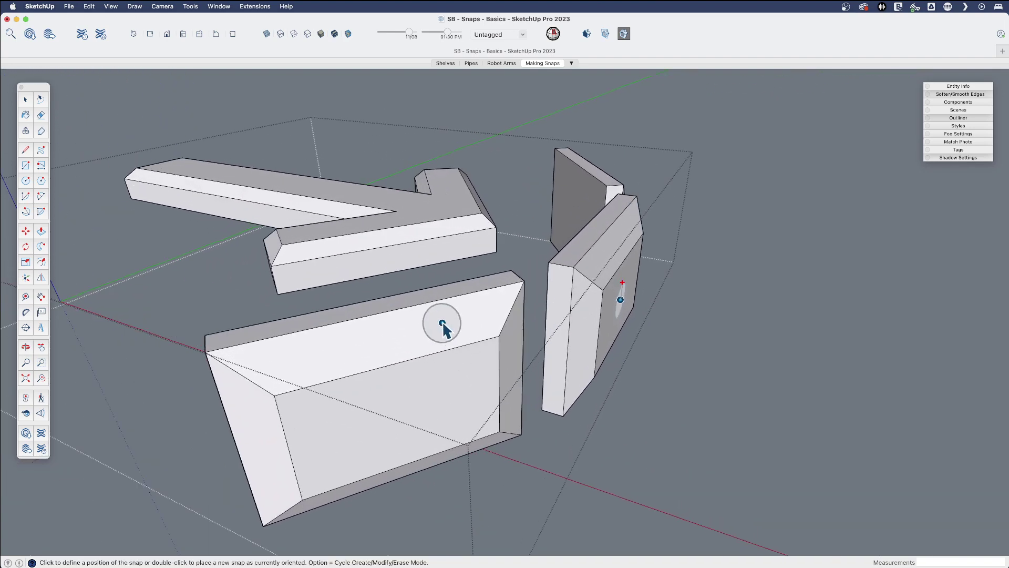
{"action": "left_click", "coordinate": [397, 363]}
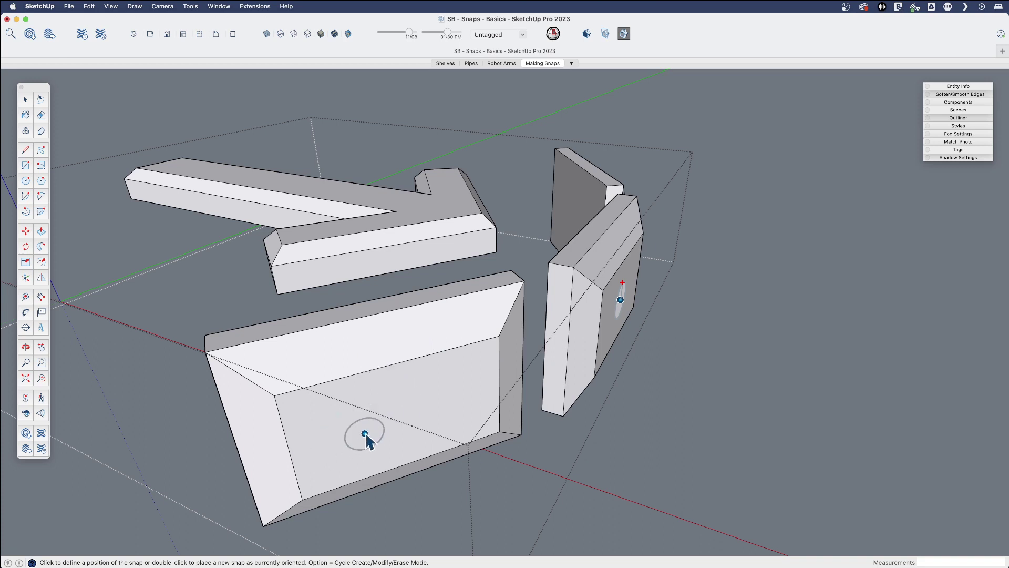
{"action": "left_click", "coordinate": [397, 363]}
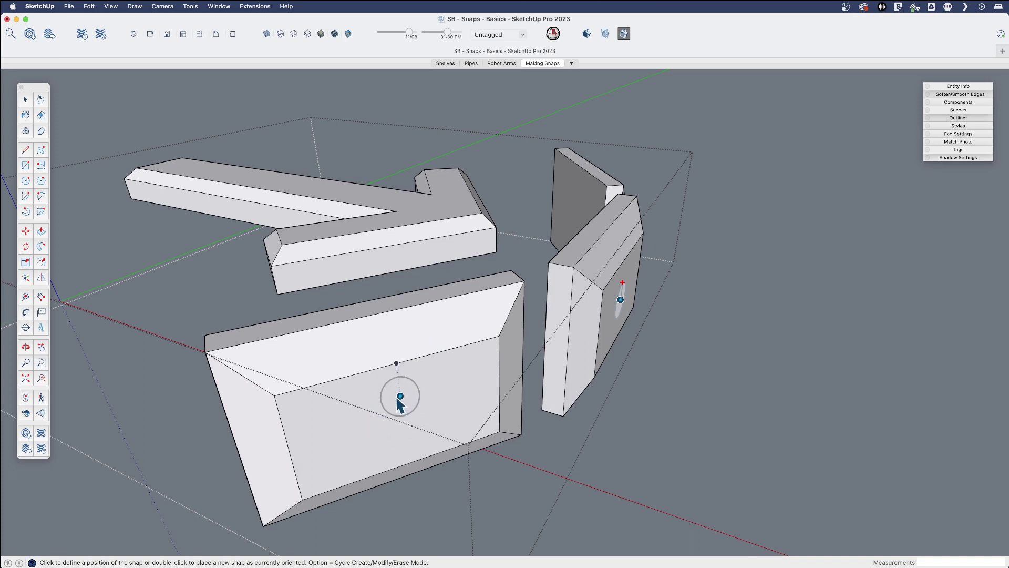
{"action": "left_click", "coordinate": [463, 383]}
- Leave the Snap tool and inspect the large and right-hand frame slabs from new angles
{"action": "middle_click_drag", "start_coordinate": [502, 413], "coordinate": [441, 413]}
{"action": "key", "text": "space"}
{"action": "left_click", "coordinate": [353, 389]}
{"action": "left_click", "coordinate": [353, 392], "text": "shift"}
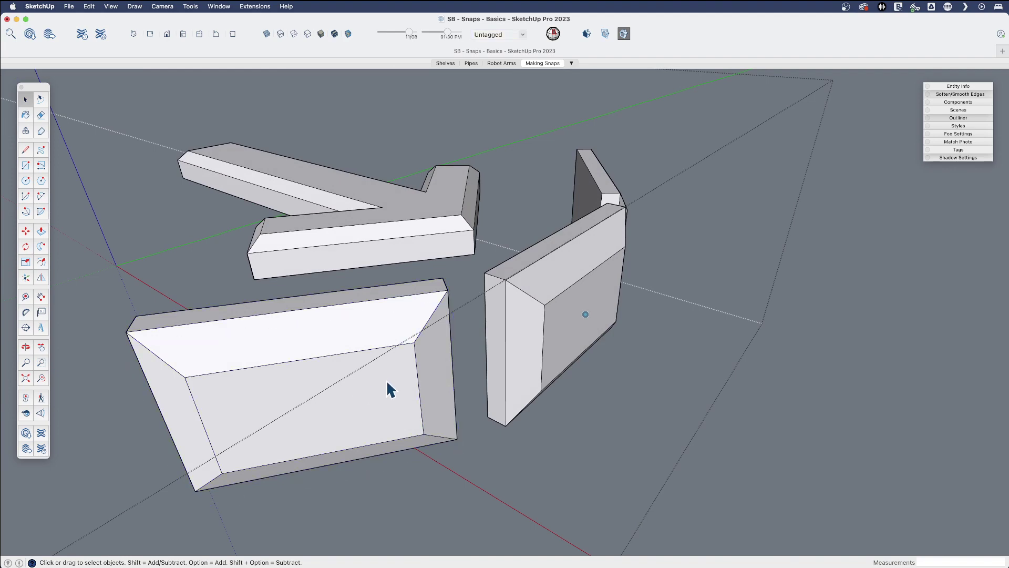
{"action": "middle_click_drag", "start_coordinate": [507, 372], "coordinate": [616, 267]}
{"action": "left_click", "coordinate": [584, 290]}
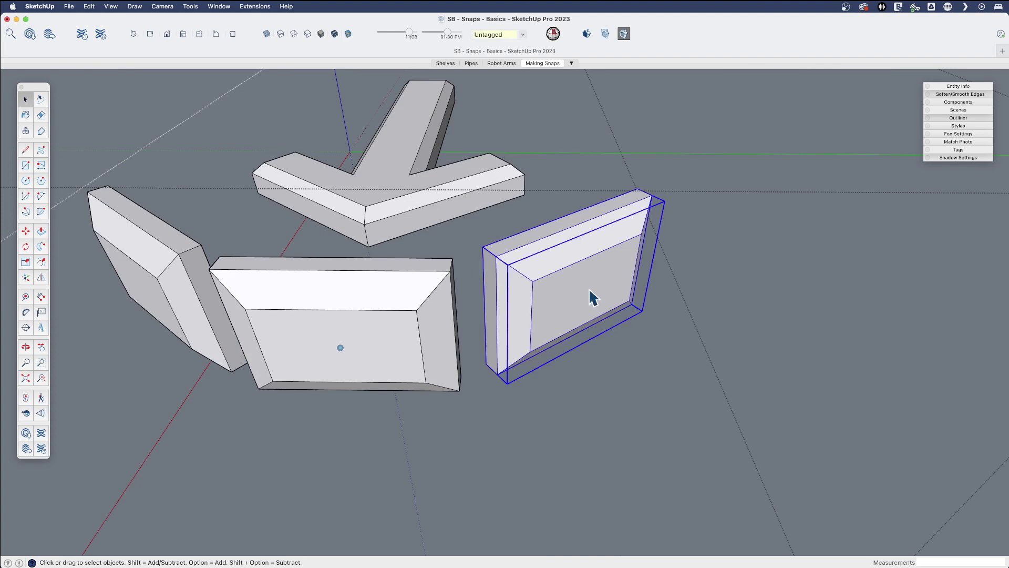
{"action": "middle_click_drag", "start_coordinate": [606, 374], "coordinate": [656, 392]}
- Reopen the slab group and delete the stray long edge stretching its bounds
{"action": "left_click", "coordinate": [656, 443]}
{"action": "scroll", "coordinate": [443, 372], "scroll_direction": "down", "scroll_amount": 3}
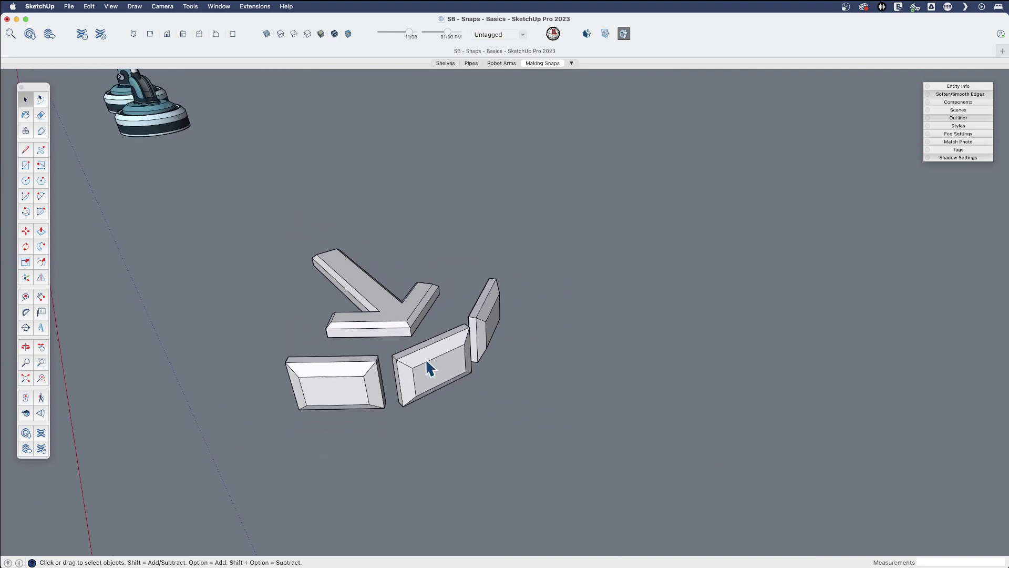
{"action": "left_click", "coordinate": [442, 367]}
{"action": "middle_click_drag", "start_coordinate": [441, 368], "coordinate": [397, 323]}
{"action": "scroll", "coordinate": [405, 358], "scroll_direction": "down", "scroll_amount": 5}
{"action": "double_click", "coordinate": [394, 339]}
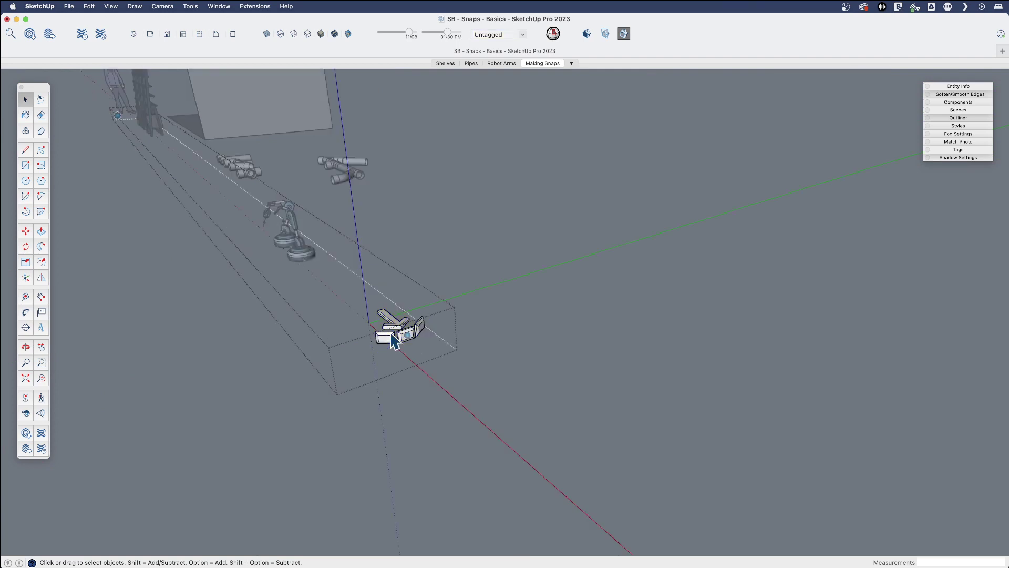
{"action": "scroll", "coordinate": [294, 284], "scroll_direction": "up", "scroll_amount": 3}
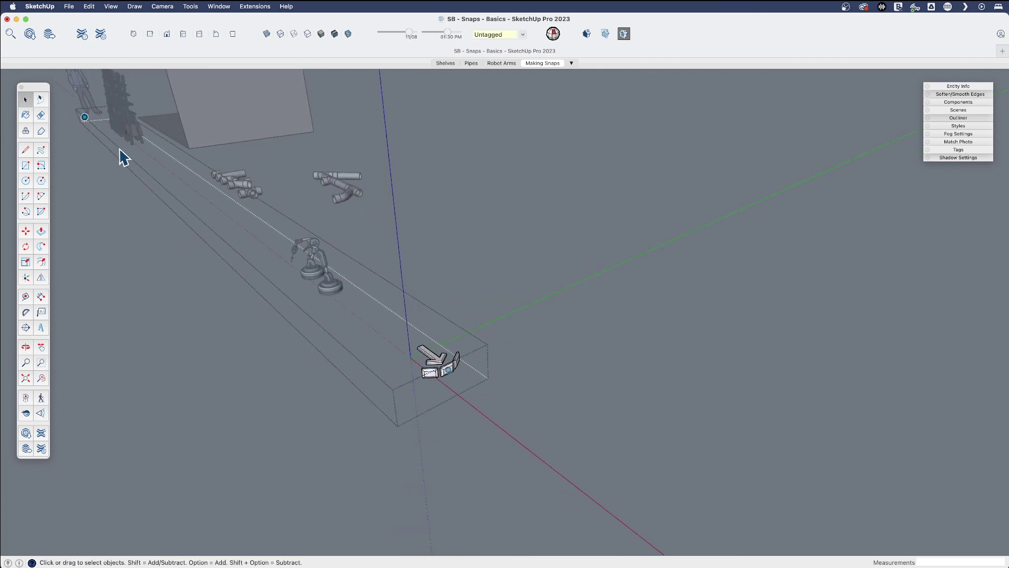
{"action": "key", "text": "Delete"}
{"action": "scroll", "coordinate": [500, 376], "scroll_direction": "up", "scroll_amount": 10}
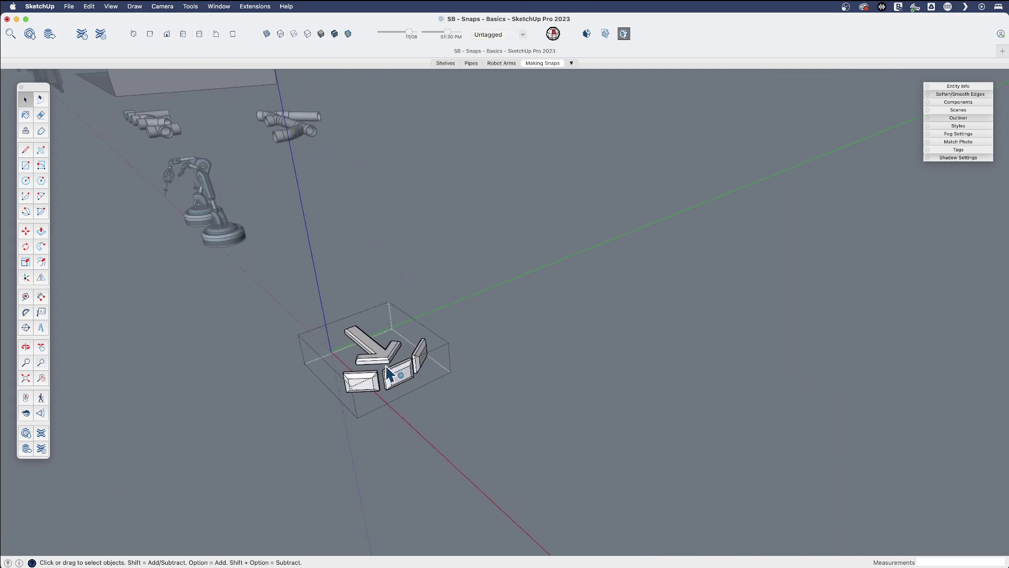
- Close the slab group, then reopen it for editing
{"action": "scroll", "coordinate": [535, 462], "scroll_direction": "down", "scroll_amount": 8}
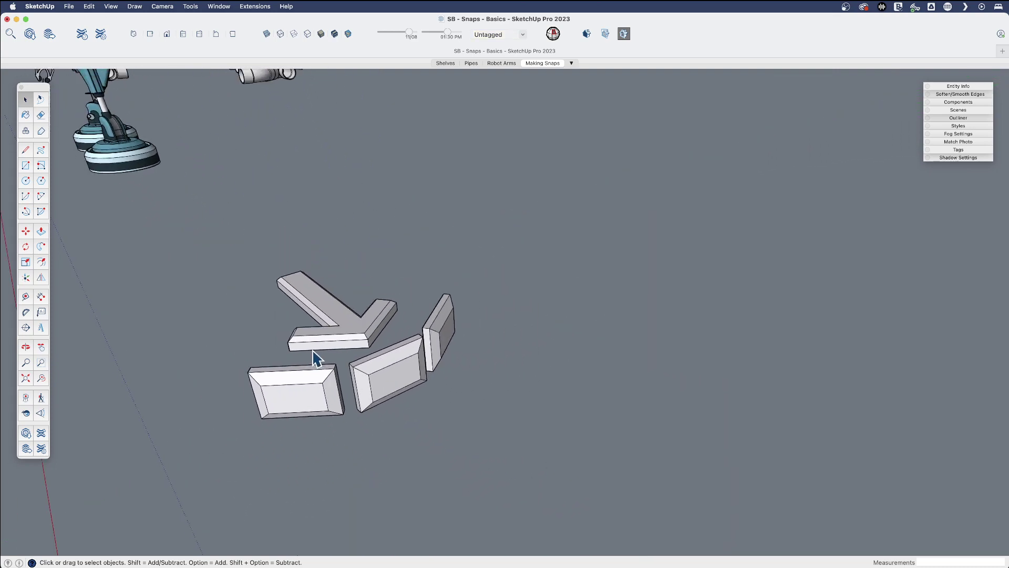
{"action": "left_click", "coordinate": [339, 328]}
{"action": "mouse_move", "coordinate": [398, 380]}
{"action": "middle_mouse_down"}
{"action": "mouse_move", "coordinate": [372, 419]}
{"action": "mouse_move", "coordinate": [396, 364]}
{"action": "mouse_move", "coordinate": [484, 315]}
{"action": "mouse_move", "coordinate": [478, 367]}
{"action": "middle_mouse_up"}
{"action": "scroll", "coordinate": [478, 366], "scroll_direction": "up", "scroll_amount": 3}
{"action": "double_click", "coordinate": [447, 369]}
{"action": "left_click", "coordinate": [455, 376]}
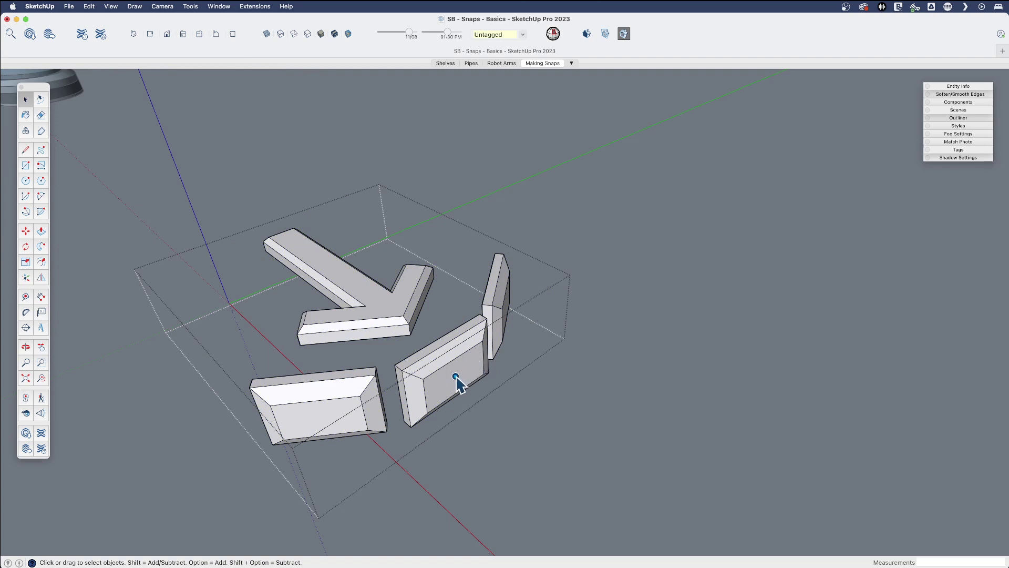
{"action": "scroll", "coordinate": [456, 376], "scroll_direction": "up", "scroll_amount": 3}
{"action": "scroll", "coordinate": [292, 394], "scroll_direction": "down", "scroll_amount": 3}
{"action": "scroll", "coordinate": [288, 389], "scroll_direction": "down", "scroll_amount": 2}
- Trial a Push/Pull on the lower-left slab's face, then cancel so the slabs stay flat
{"action": "key", "text": "p"}
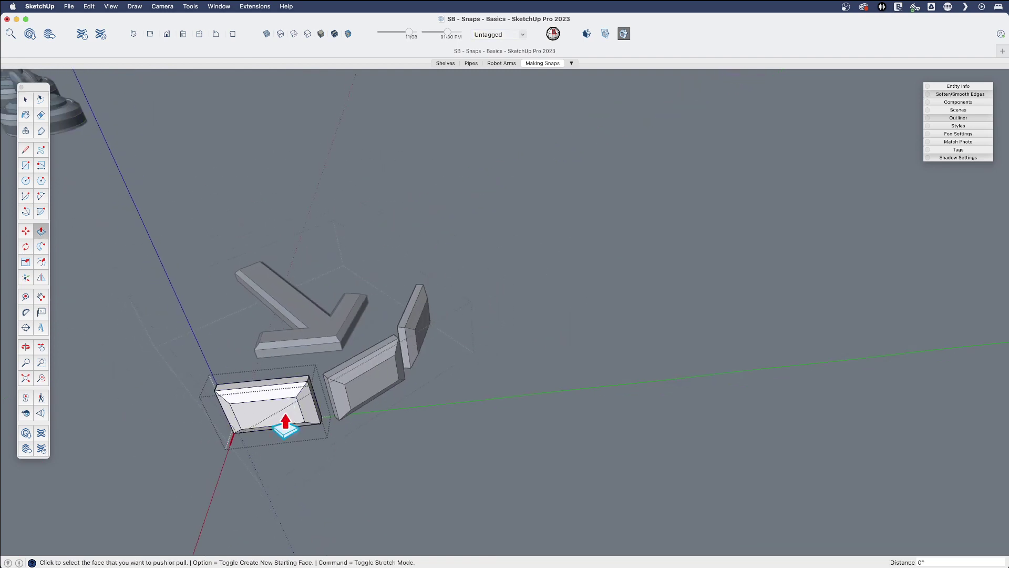
{"action": "left_click", "coordinate": [286, 423]}
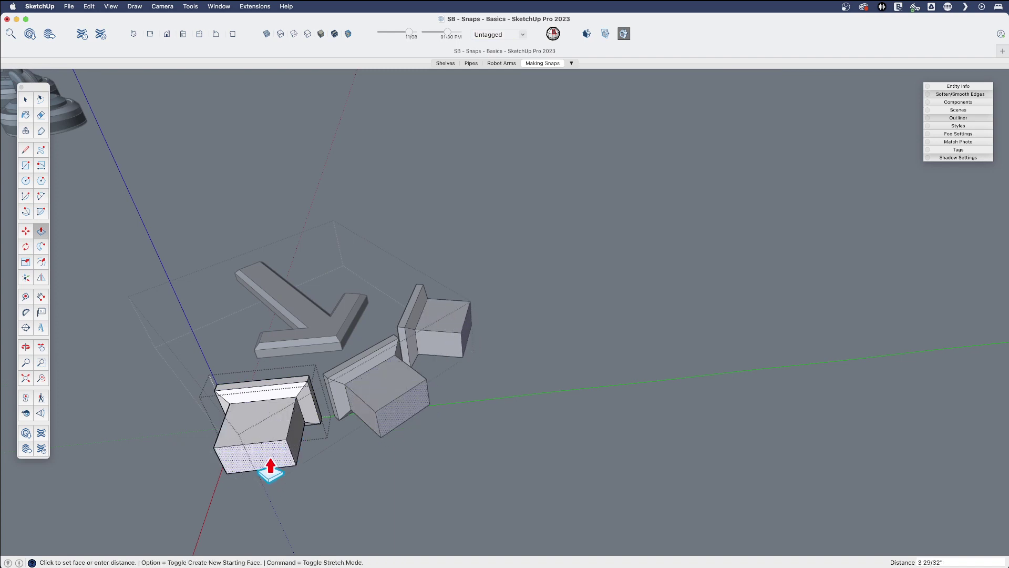
{"action": "key", "text": "space"}
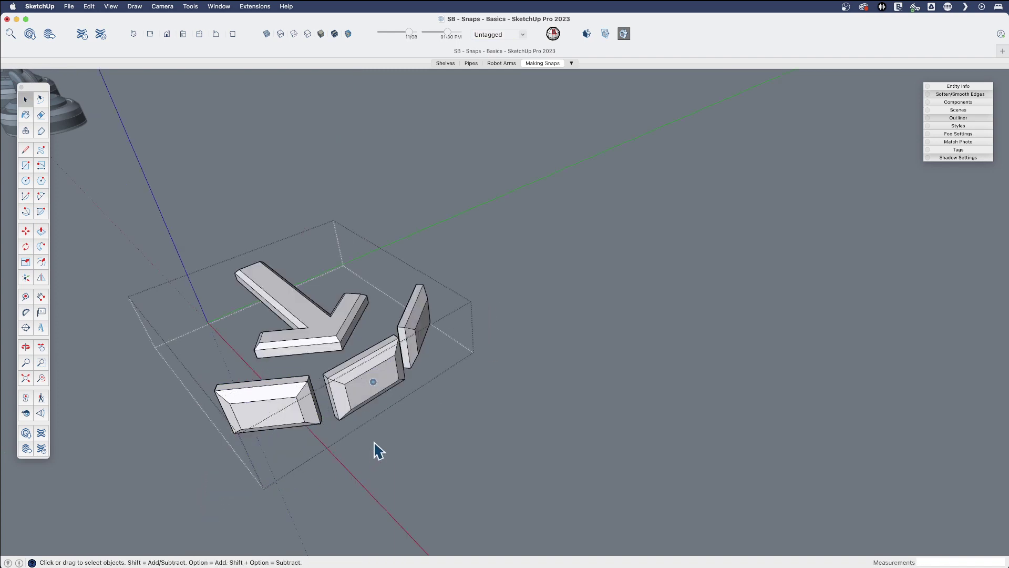
{"action": "scroll", "coordinate": [373, 382], "scroll_direction": "up", "scroll_amount": 3}
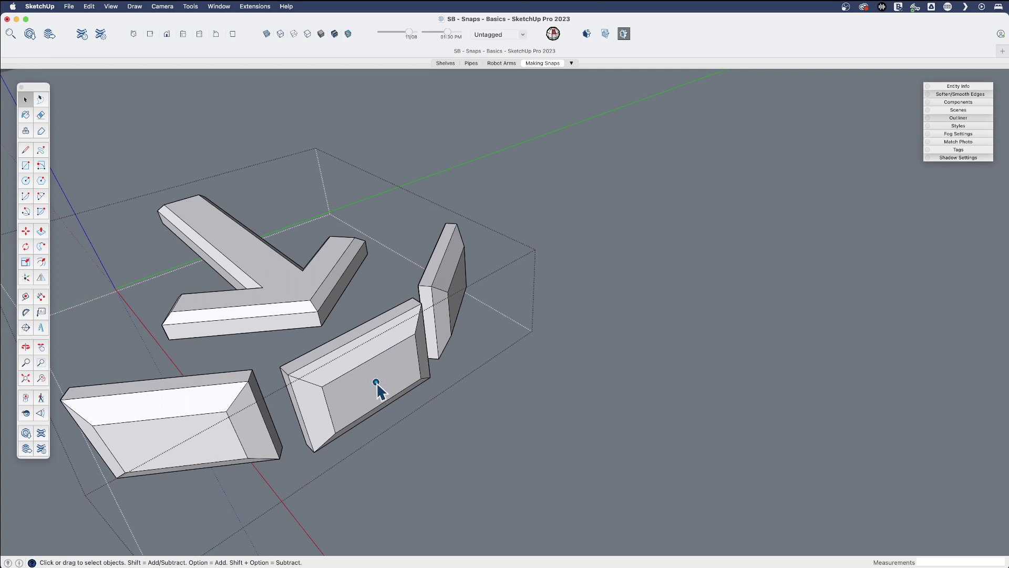
{"action": "scroll", "coordinate": [377, 382], "scroll_direction": "down", "scroll_amount": 4}
{"action": "mouse_move", "coordinate": [392, 377]}
{"action": "middle_mouse_down"}
{"action": "mouse_move", "coordinate": [402, 358]}
{"action": "mouse_move", "coordinate": [389, 393]}
{"action": "middle_mouse_up"}
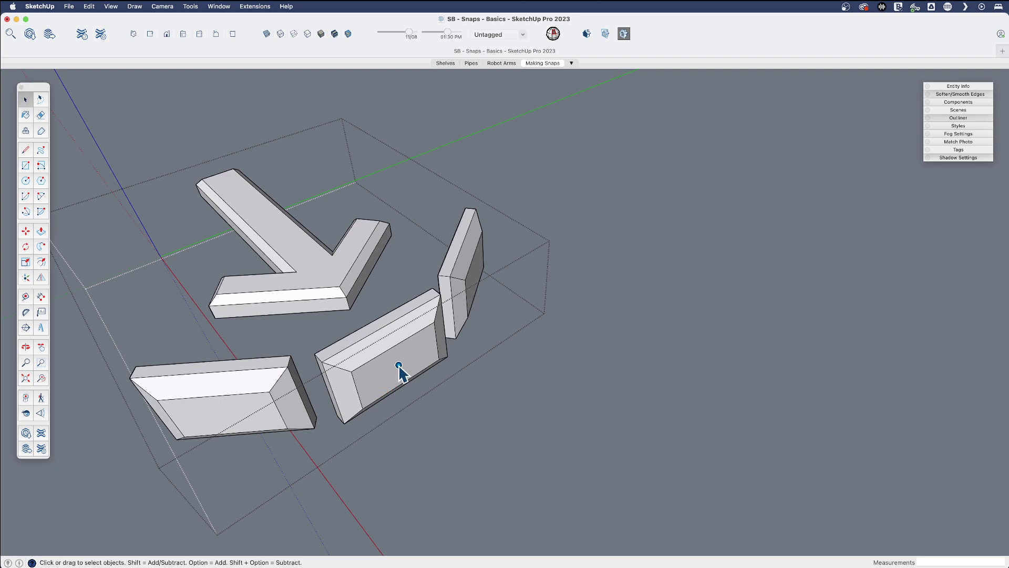
- Erase the frame slab and undo the erase to restore it
{"action": "scroll", "coordinate": [399, 367], "scroll_direction": "up", "scroll_amount": 4}
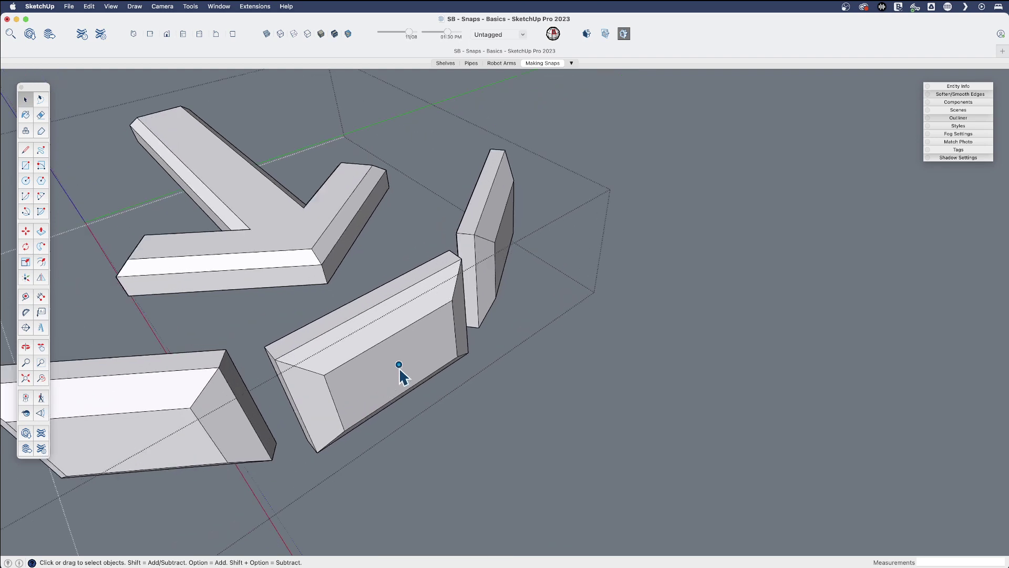
{"action": "key", "text": "e"}
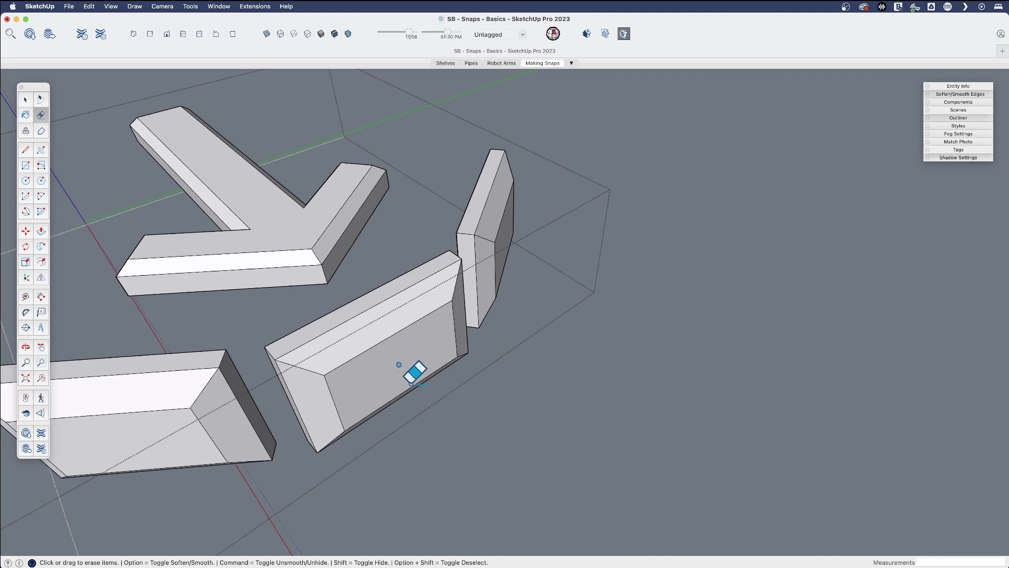
{"action": "left_click_drag", "start_coordinate": [422, 384], "coordinate": [452, 434]}
{"action": "key", "text": "super+z"}
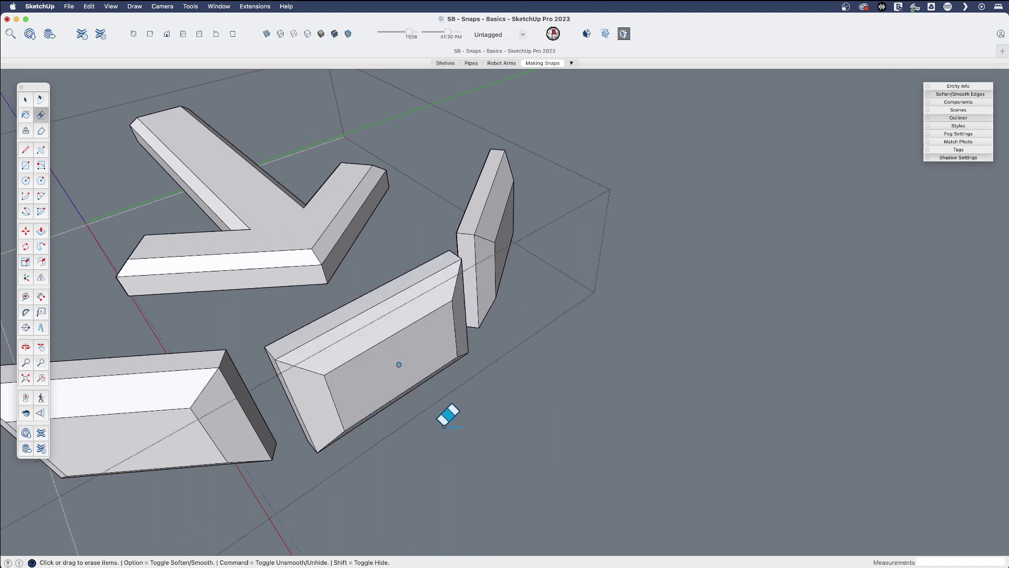
{"action": "key", "text": "space"}
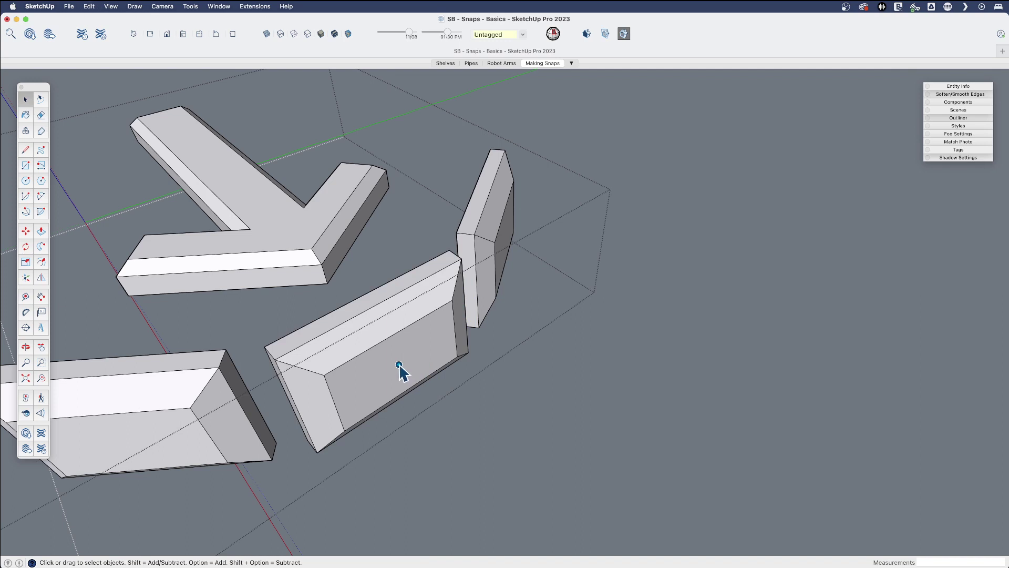
- Open the frame slab, paste and place the copied geometry, then step out of the box
{"action": "double_click", "coordinate": [399, 364]}
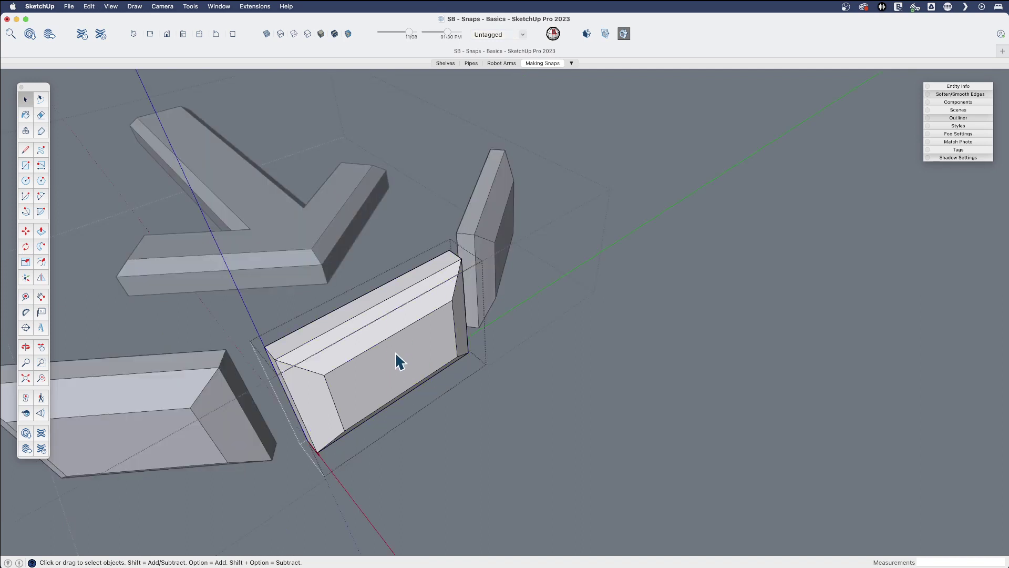
{"action": "key", "text": "super+v"}
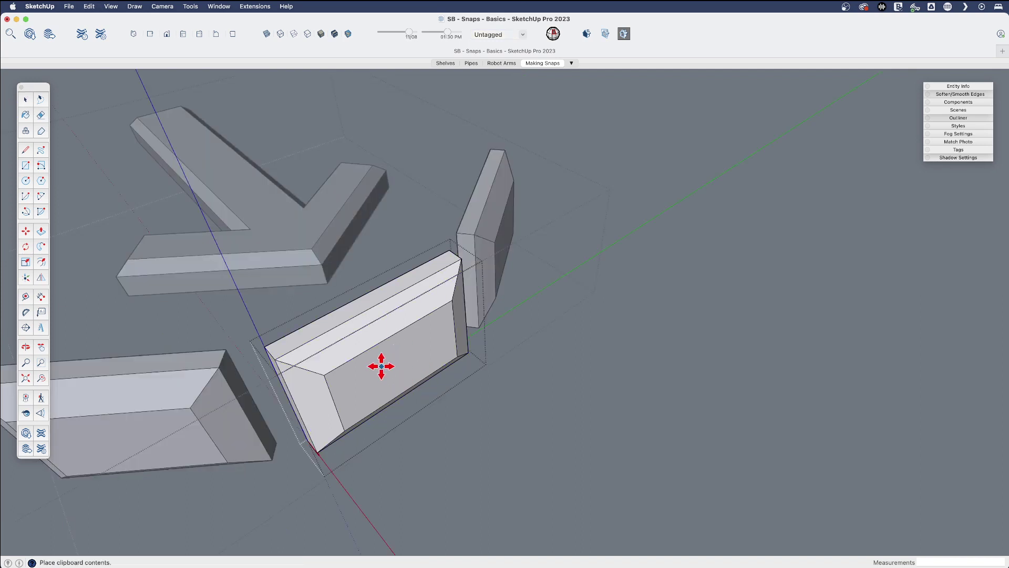
{"action": "left_click", "coordinate": [397, 359]}
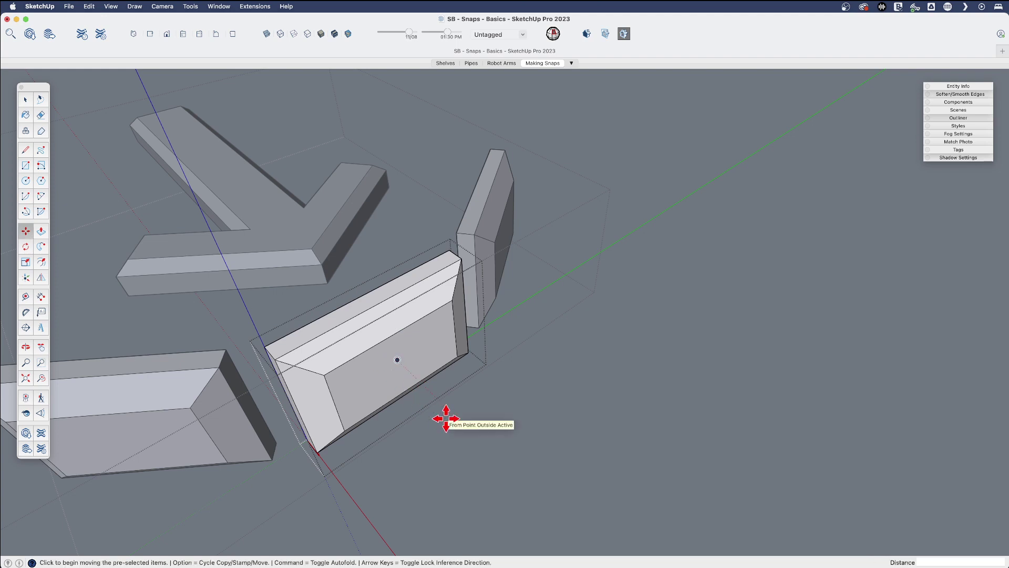
{"action": "middle_click_drag", "start_coordinate": [446, 419], "coordinate": [408, 372]}
{"action": "key", "text": "space"}
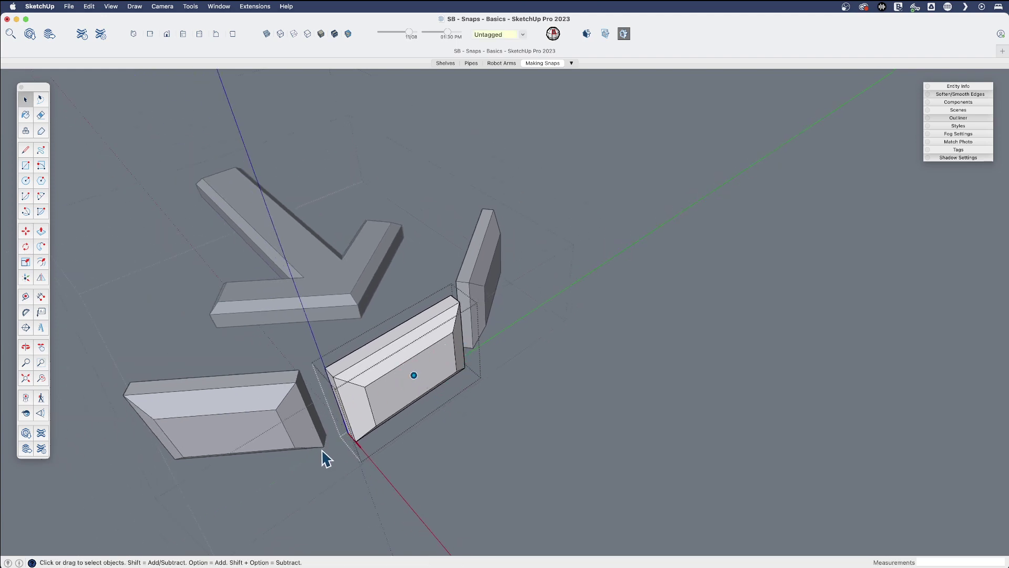
{"action": "left_click", "coordinate": [374, 490]}
- Open the bottom-left slab, then the upright slab, then close it and select the middle slab
{"action": "left_click", "coordinate": [268, 428]}
{"action": "double_click", "coordinate": [265, 425]}
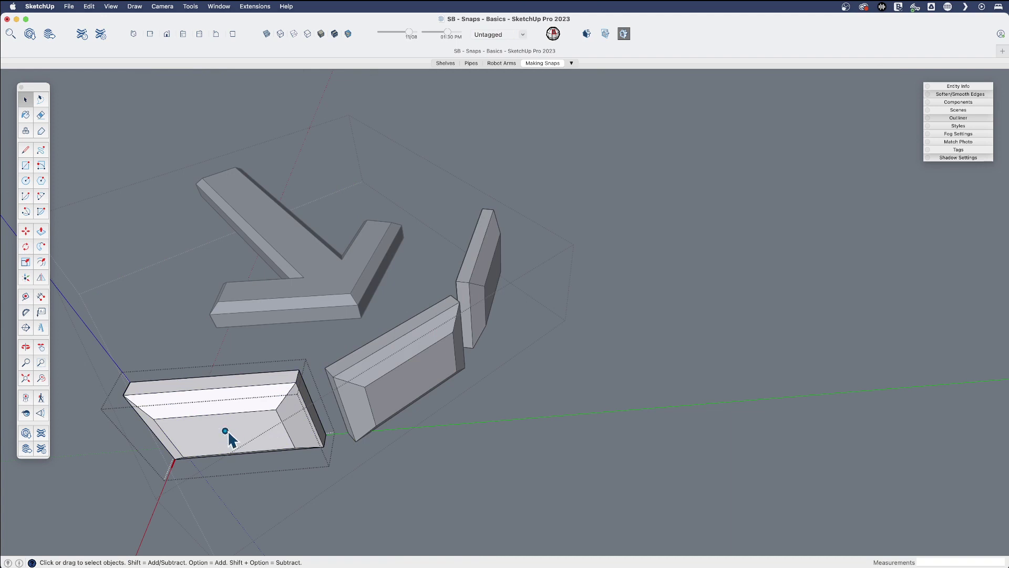
{"action": "double_click", "coordinate": [486, 288]}
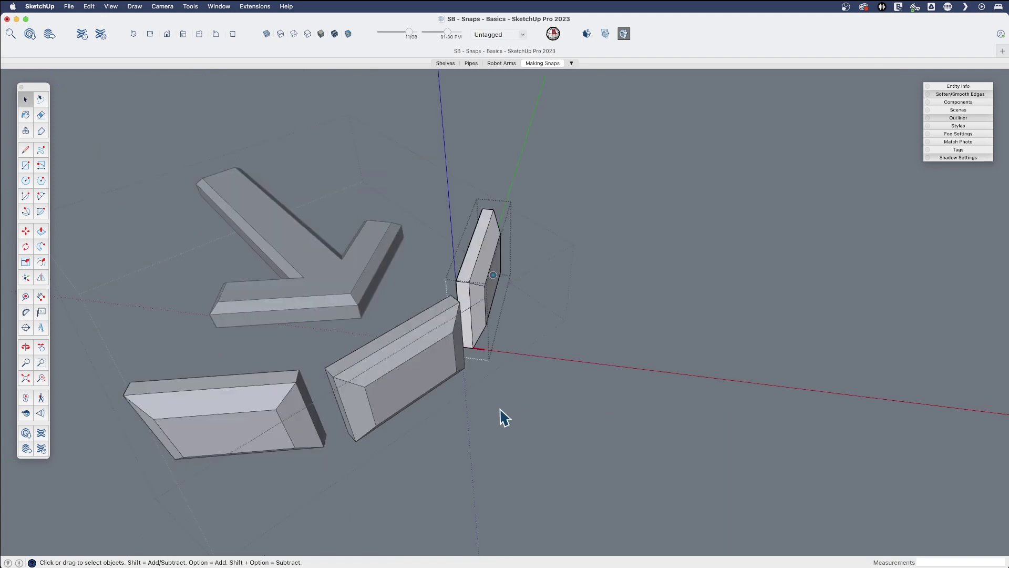
{"action": "left_click", "coordinate": [400, 388]}
{"action": "left_click", "coordinate": [394, 399]}
- Exit the middle slab and the group editing, then select the whole slab group
{"action": "double_click", "coordinate": [392, 390]}
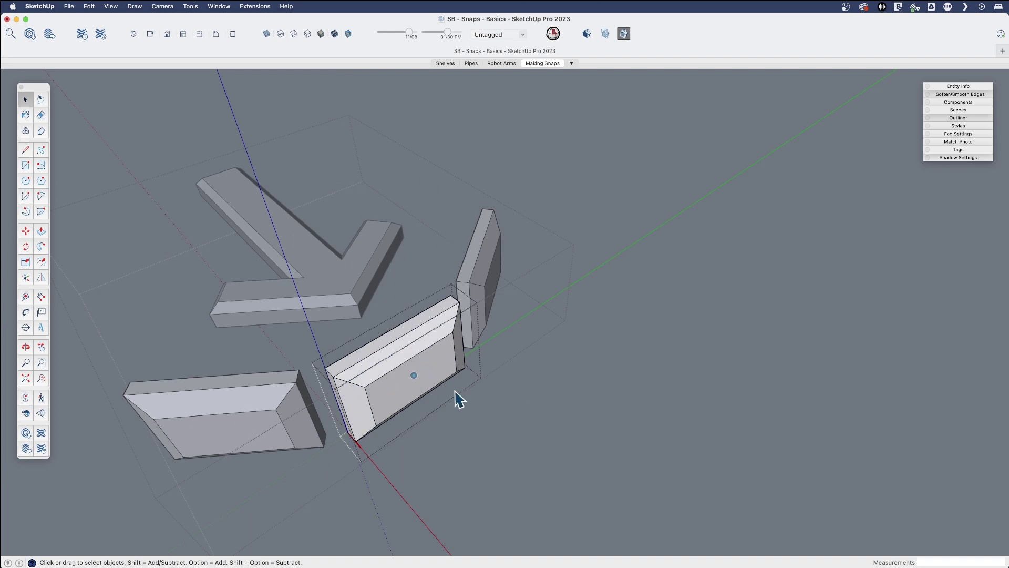
{"action": "left_click", "coordinate": [444, 417]}
{"action": "middle_click_drag", "start_coordinate": [471, 453], "coordinate": [396, 414], "text": "shift"}
{"action": "left_click", "coordinate": [453, 438]}
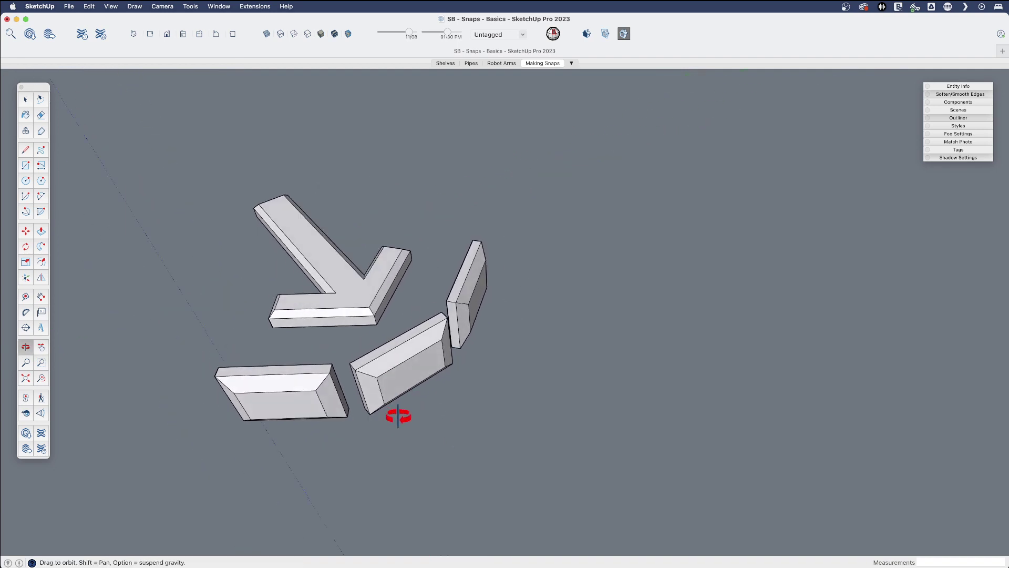
{"action": "left_click", "coordinate": [409, 367]}
- Trial a copy-move of the slab group with Move and Option, then cancel it
{"action": "key", "text": "m"}
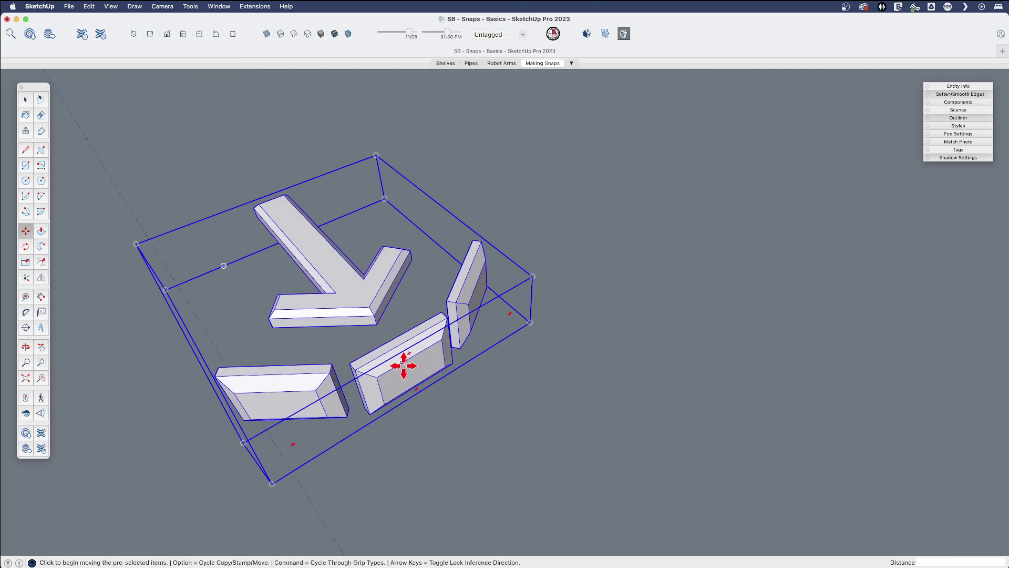
{"action": "key", "text": "super"}
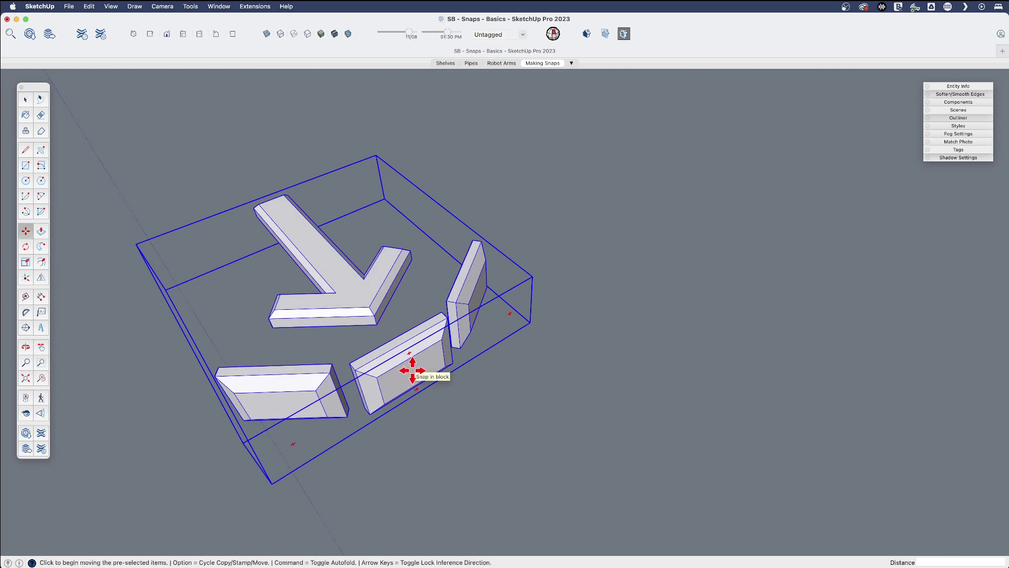
{"action": "key", "text": "super"}
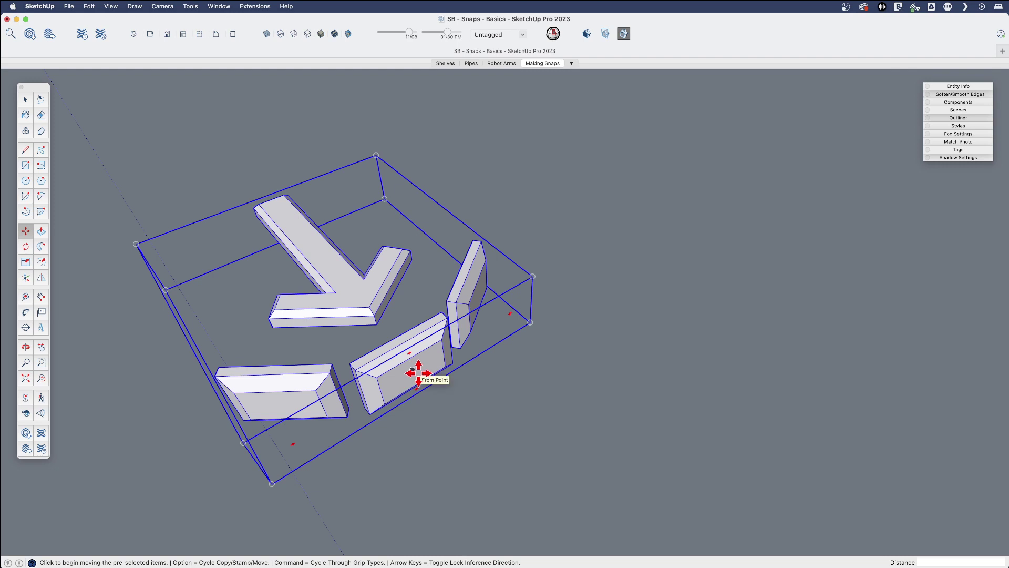
{"action": "key", "text": "space"}
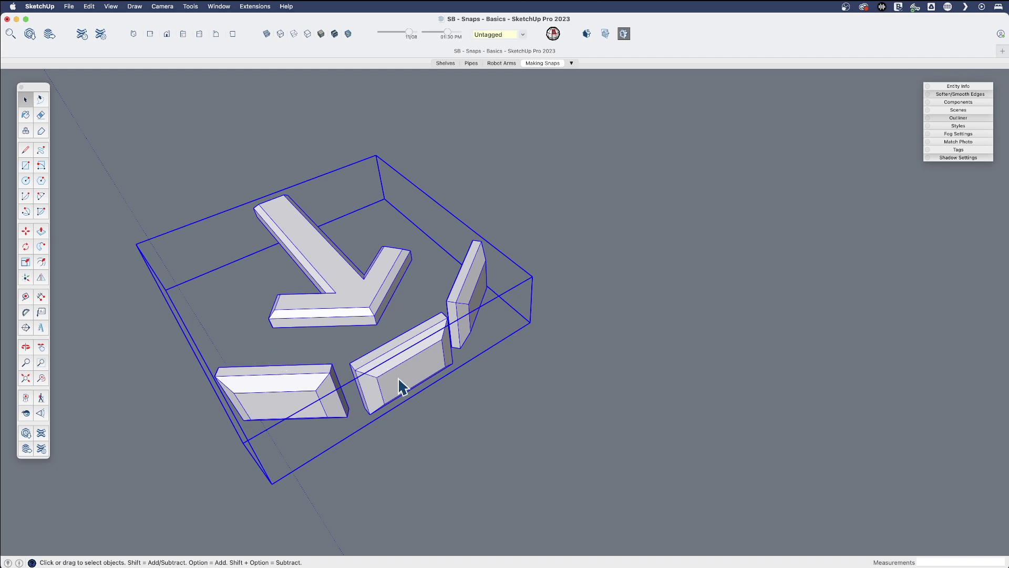
{"action": "key", "text": "m"}
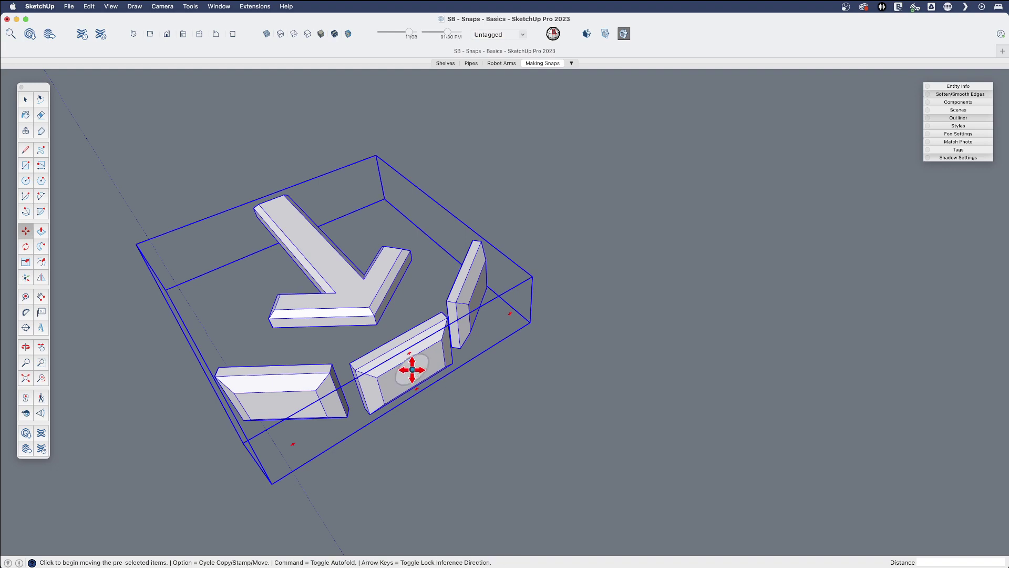
{"action": "left_click", "coordinate": [413, 368]}
{"action": "key", "text": "alt"}
{"action": "middle_click_drag", "start_coordinate": [568, 360], "coordinate": [462, 294]}
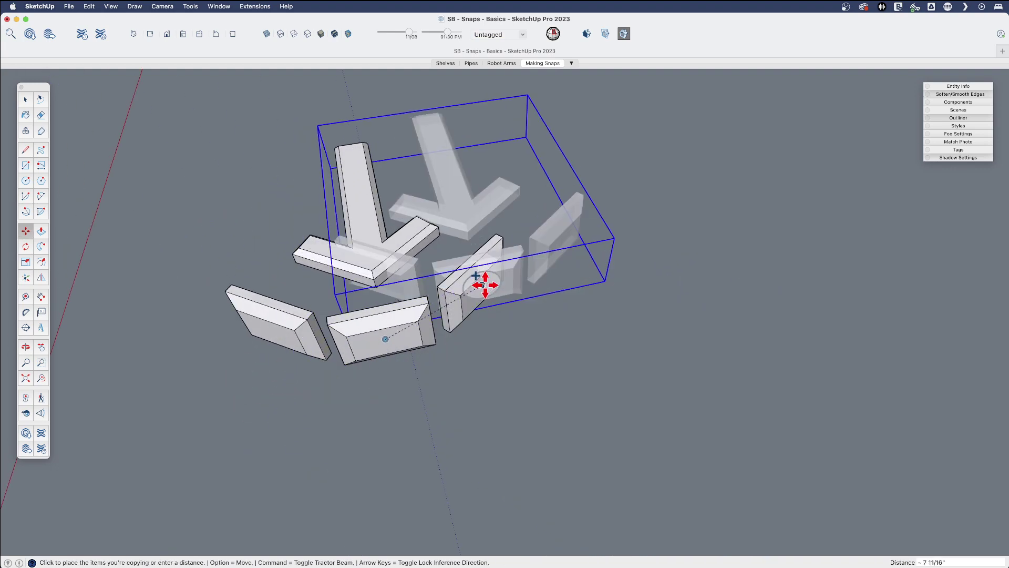
{"action": "key", "text": "space"}
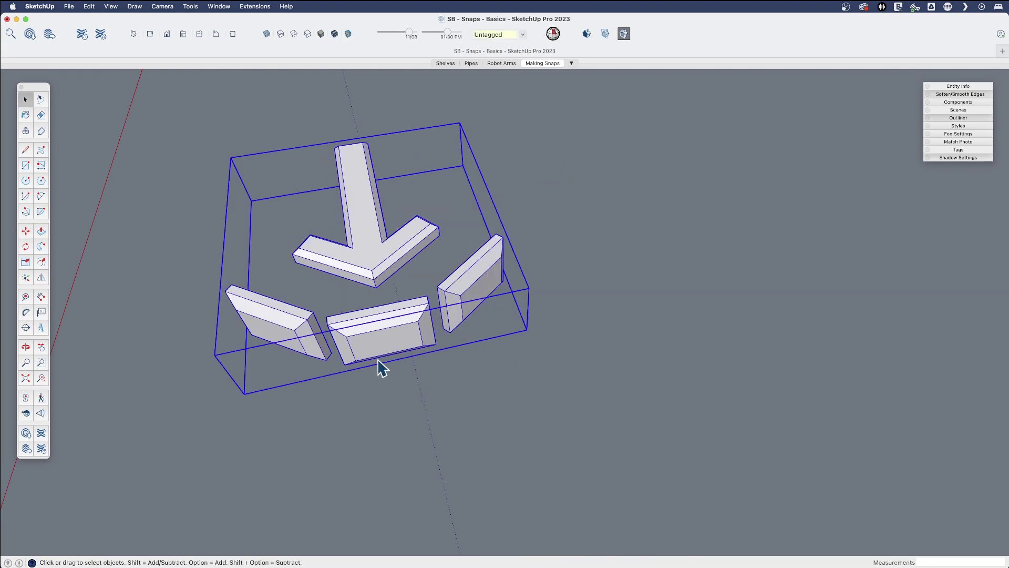
{"action": "scroll", "coordinate": [377, 367], "scroll_direction": "up", "scroll_amount": 3}
{"action": "middle_click_drag", "start_coordinate": [368, 342], "coordinate": [496, 378]}
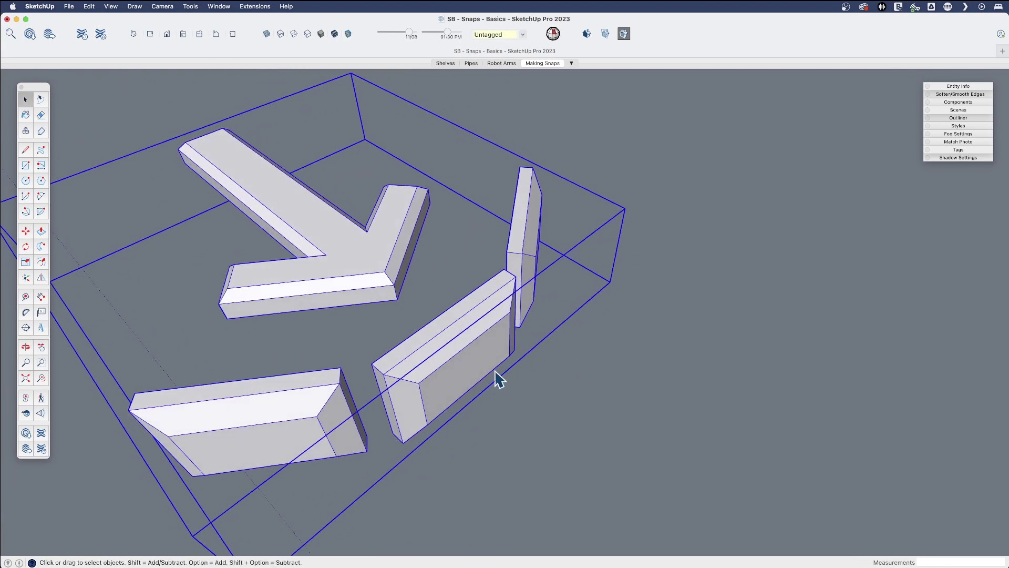
- Leave the middle slab's editing and orbit to view all three slabs
{"action": "left_click", "coordinate": [456, 361]}
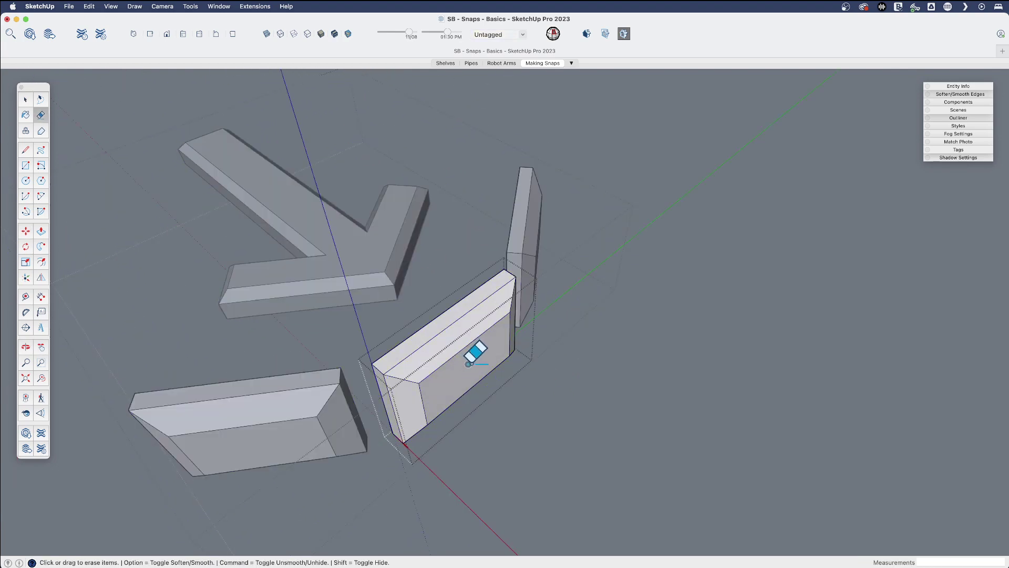
{"action": "left_click", "coordinate": [515, 423]}
{"action": "middle_click_drag", "start_coordinate": [515, 423], "coordinate": [470, 378]}
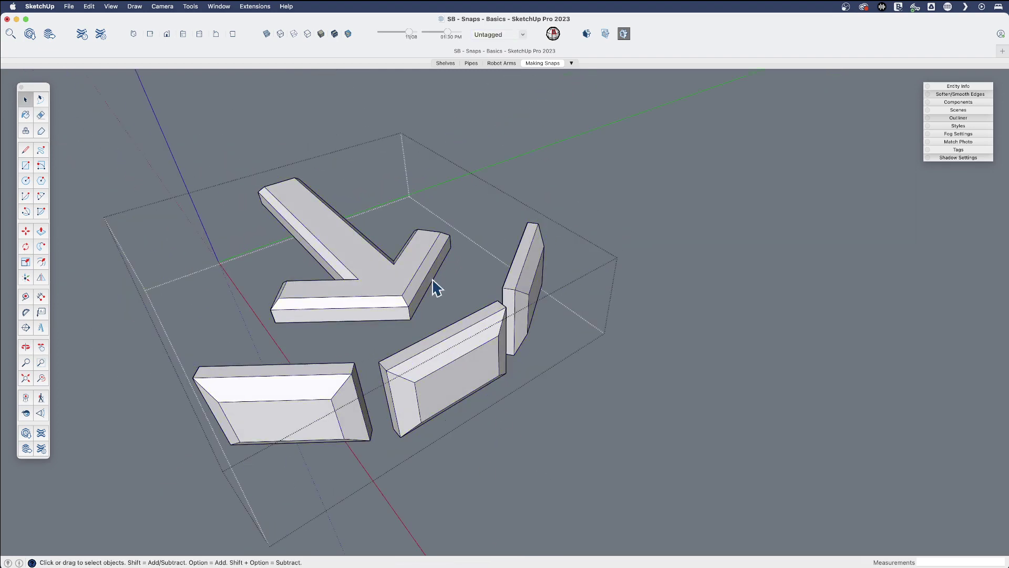
{"action": "middle_click_drag", "start_coordinate": [380, 426], "coordinate": [547, 366]}
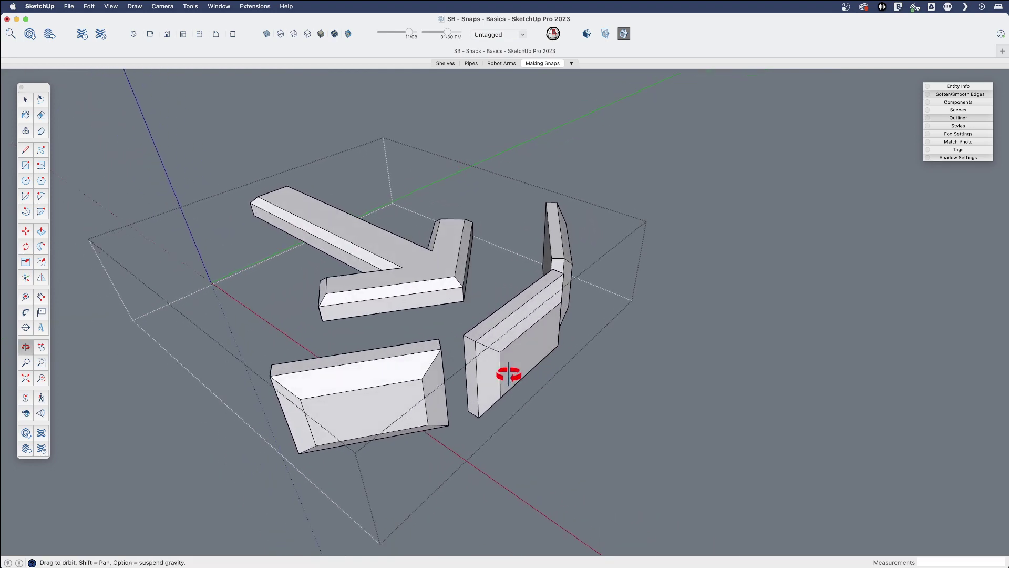
{"action": "left_click_drag", "start_coordinate": [508, 375], "coordinate": [427, 388]}
{"action": "key", "text": "space"}
{"action": "scroll", "coordinate": [509, 355], "scroll_direction": "up", "scroll_amount": 5}
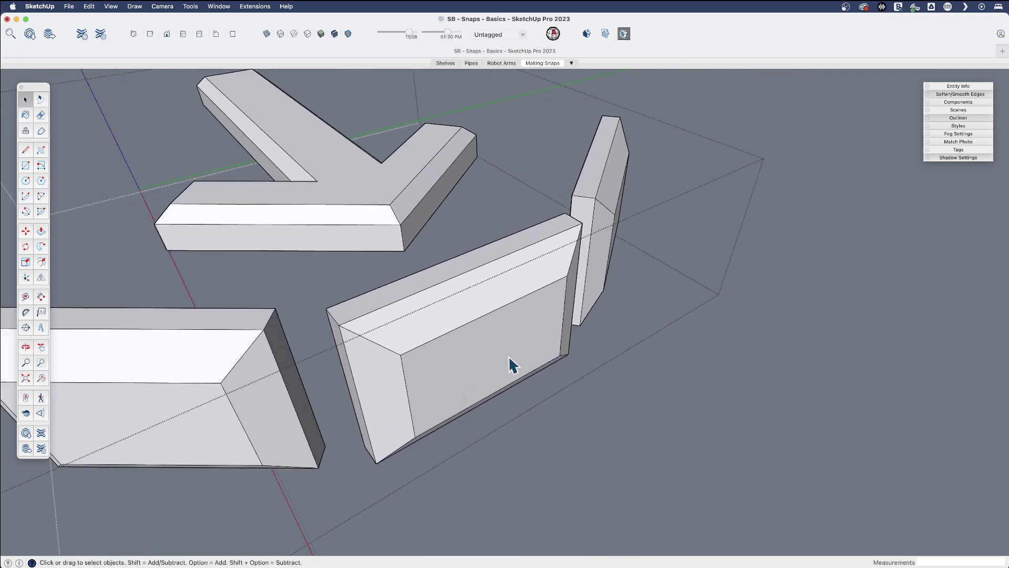
- Launch the Snap tool from a slab's context menu and place snaps on the slabs' faces
{"action": "right_click", "coordinate": [574, 413]}
{"action": "left_click", "coordinate": [610, 460]}
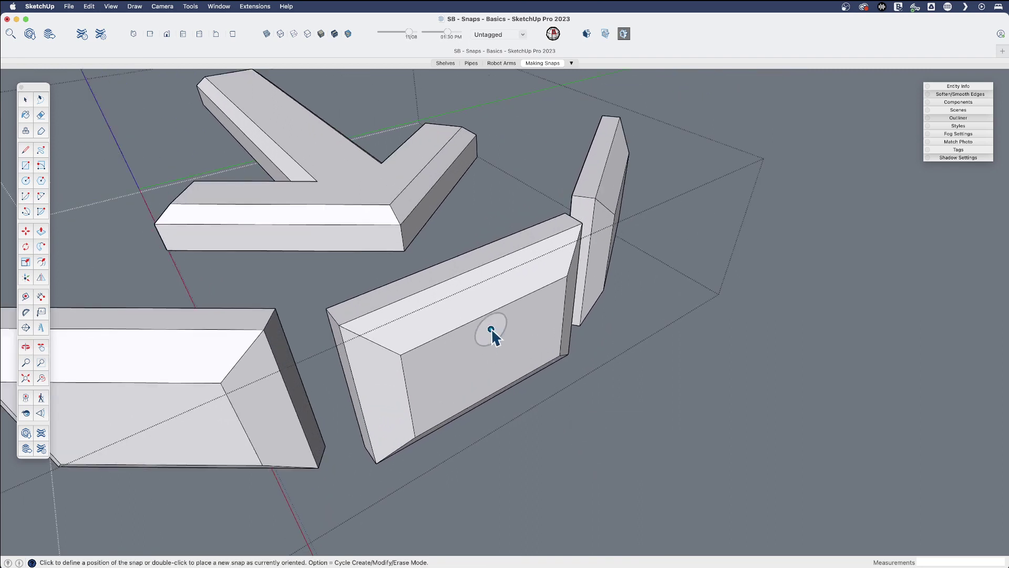
{"action": "left_click", "coordinate": [493, 311]}
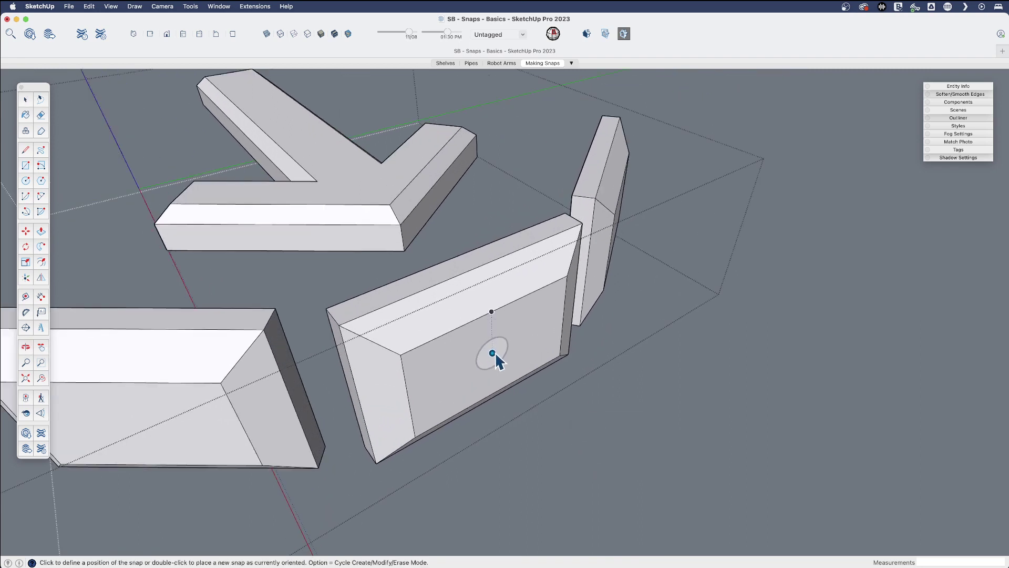
{"action": "scroll", "coordinate": [578, 368], "scroll_direction": "down", "scroll_amount": 5}
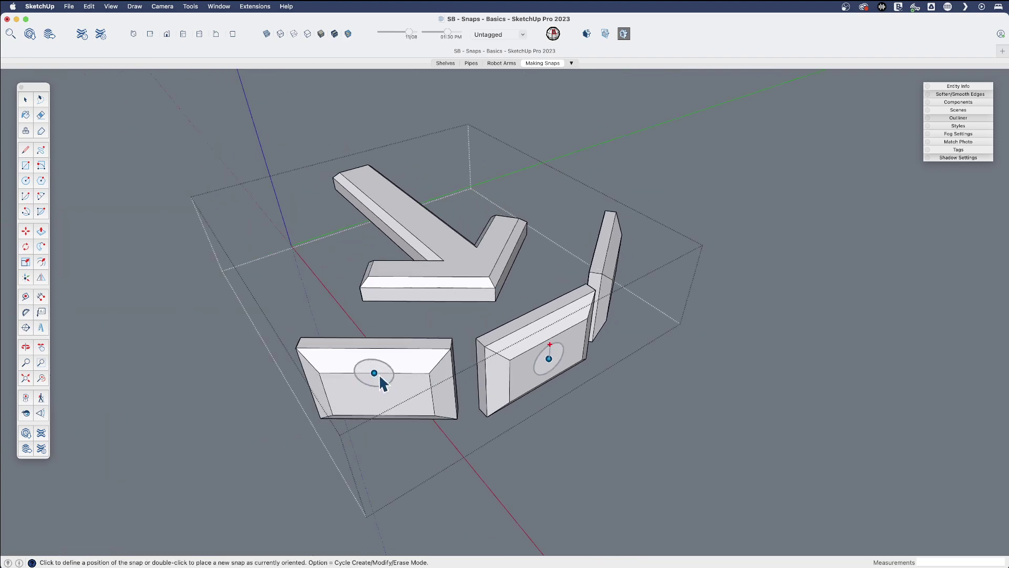
{"action": "scroll", "coordinate": [378, 399], "scroll_direction": "up", "scroll_amount": 2}
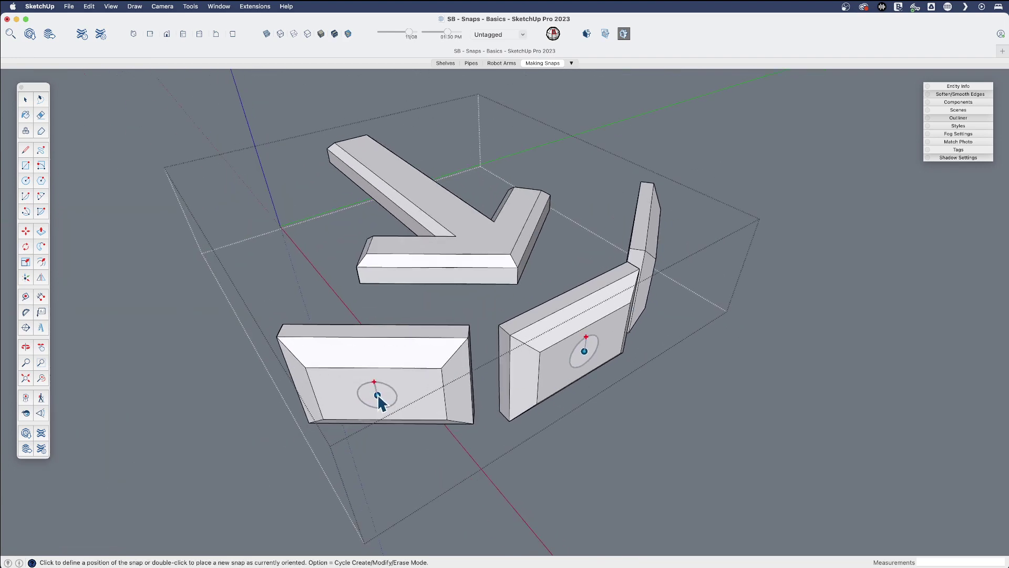
{"action": "middle_click_drag", "start_coordinate": [638, 361], "coordinate": [687, 342]}
{"action": "scroll", "coordinate": [678, 339], "scroll_direction": "up", "scroll_amount": 3}
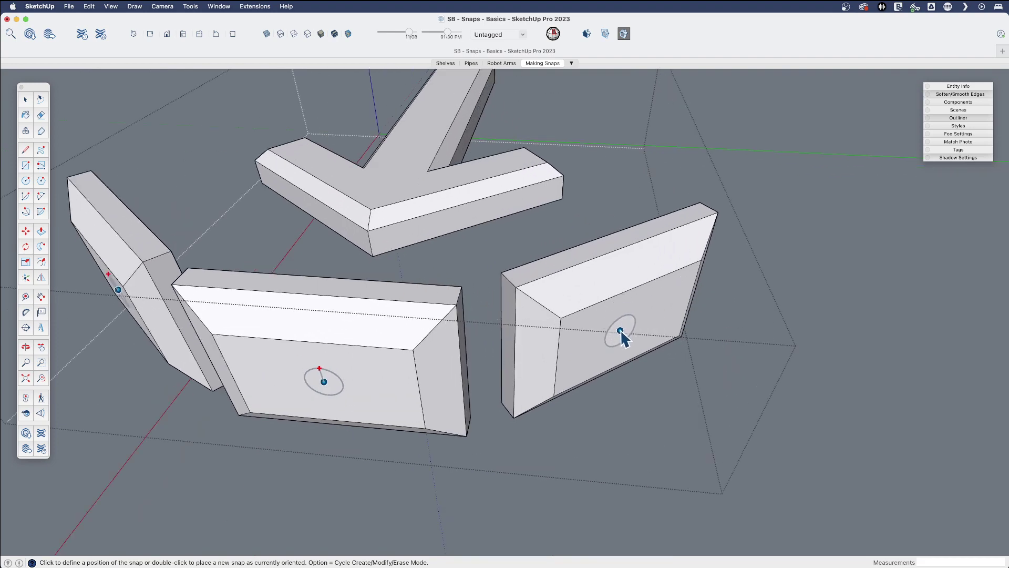
{"action": "scroll", "coordinate": [622, 338], "scroll_direction": "down", "scroll_amount": 5}
{"action": "middle_click_drag", "start_coordinate": [636, 321], "coordinate": [622, 413]}
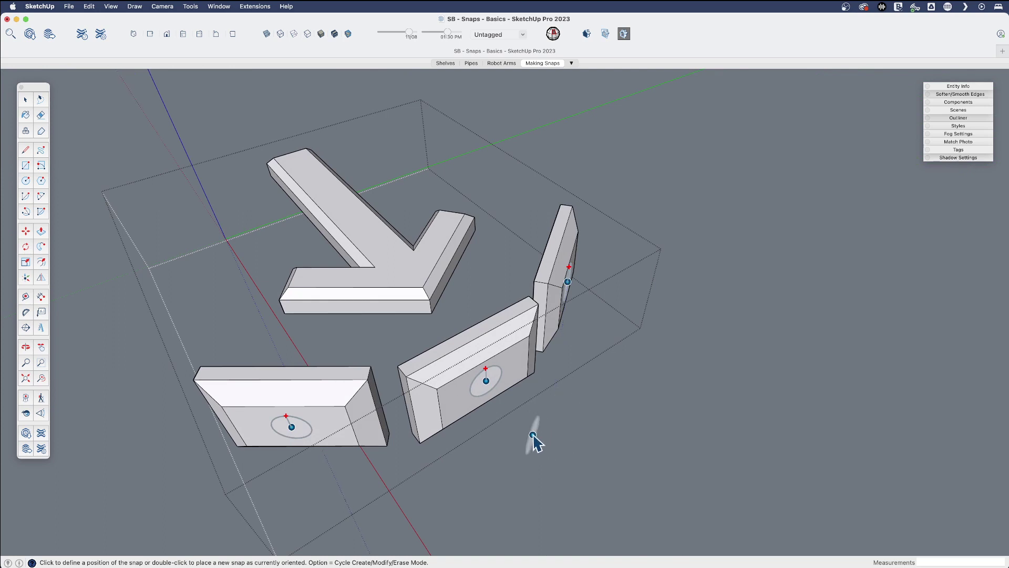
{"action": "scroll", "coordinate": [526, 434], "scroll_direction": "down", "scroll_amount": 1}
{"action": "scroll", "coordinate": [526, 434], "scroll_direction": "down", "scroll_amount": 2}
{"action": "middle_click_drag", "start_coordinate": [476, 404], "coordinate": [480, 349]}
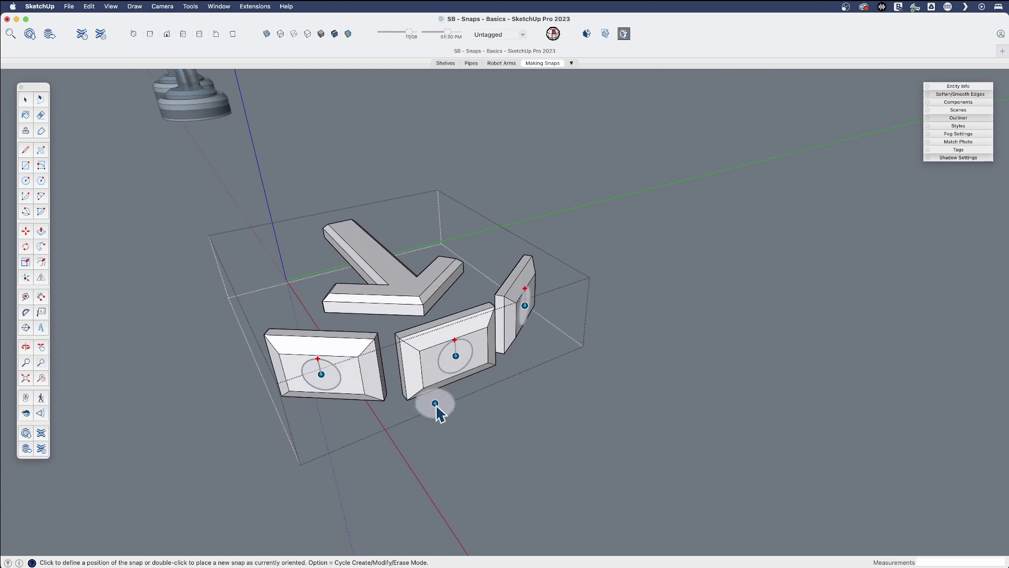
{"action": "scroll", "coordinate": [382, 378], "scroll_direction": "up", "scroll_amount": 2}
{"action": "scroll", "coordinate": [491, 401], "scroll_direction": "up", "scroll_amount": 3}
- Stop placing snaps and clear the selection
{"action": "scroll", "coordinate": [604, 315], "scroll_direction": "down", "scroll_amount": 2}
{"action": "key", "text": "space"}
{"action": "left_click", "coordinate": [448, 342]}
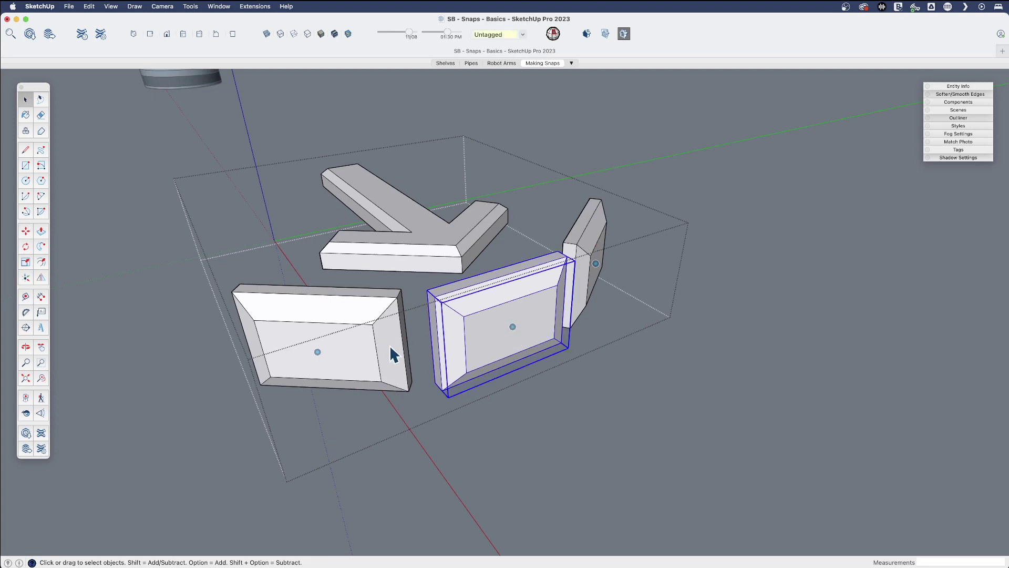
{"action": "middle_click_drag", "start_coordinate": [412, 359], "coordinate": [524, 418]}
{"action": "key", "text": "Escape"}
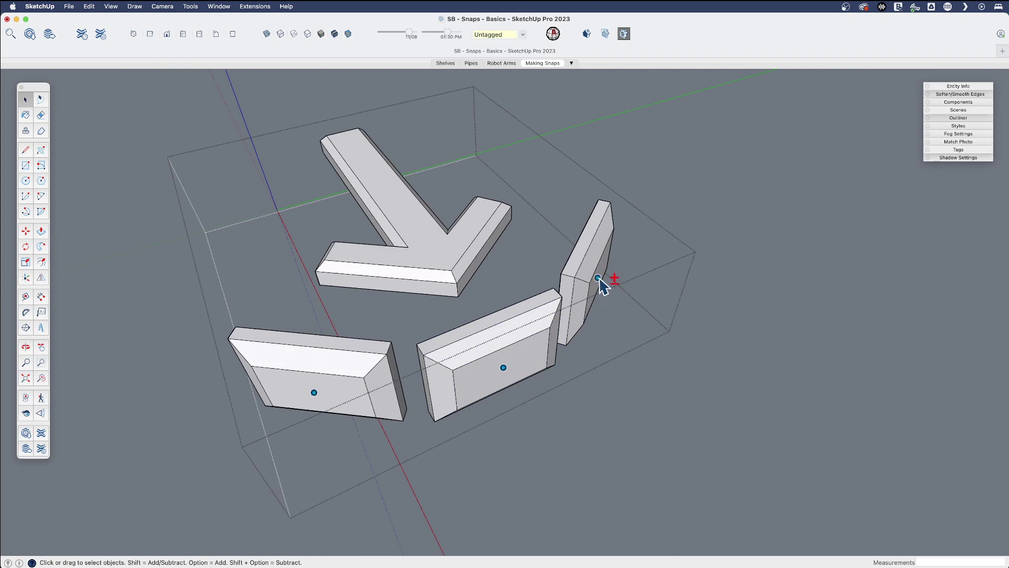
- Move the three snap points down onto the slabs' lower edges
{"action": "key", "text": "m"}
{"action": "left_click", "coordinate": [608, 354]}
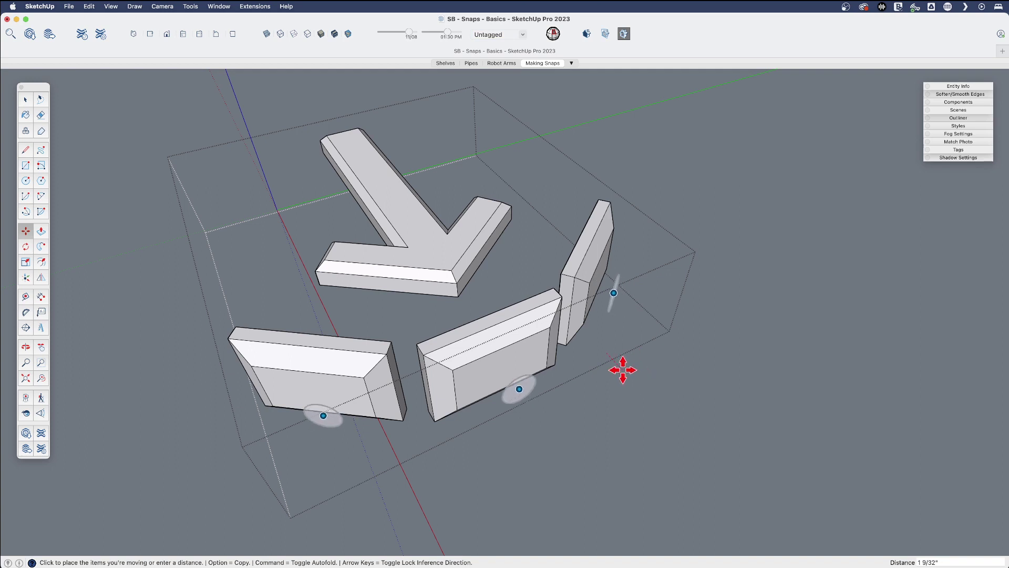
{"action": "left_click", "coordinate": [618, 362]}
{"action": "scroll", "coordinate": [567, 408], "scroll_direction": "down", "scroll_amount": 3}
{"action": "key", "text": "space"}
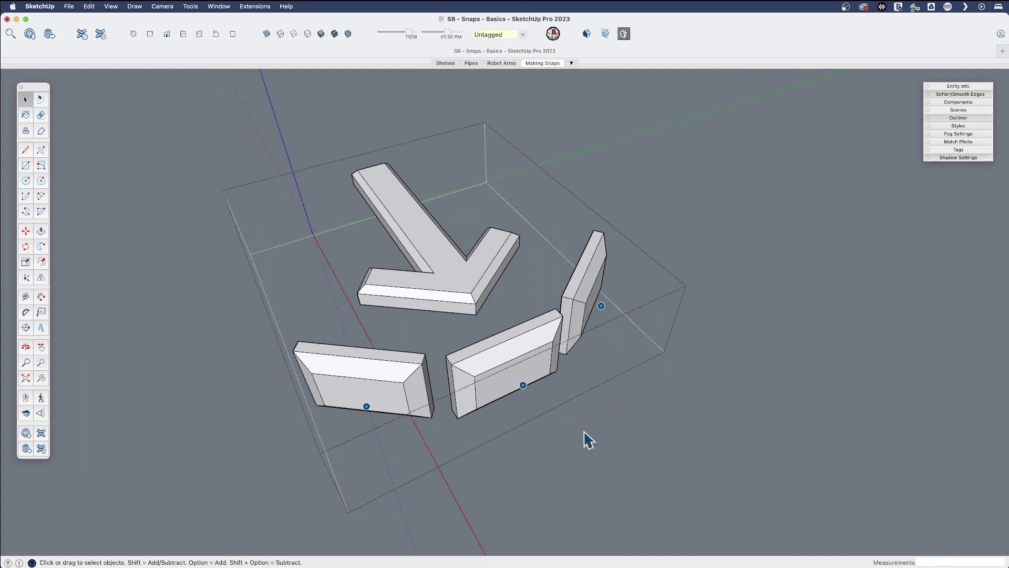
{"action": "left_click", "coordinate": [586, 435]}
{"action": "middle_click_drag", "start_coordinate": [586, 434], "coordinate": [480, 360], "text": "shift"}
- Trial a copy-move of the entire model, cancel it, and open the slab group
{"action": "key", "text": "super+a"}
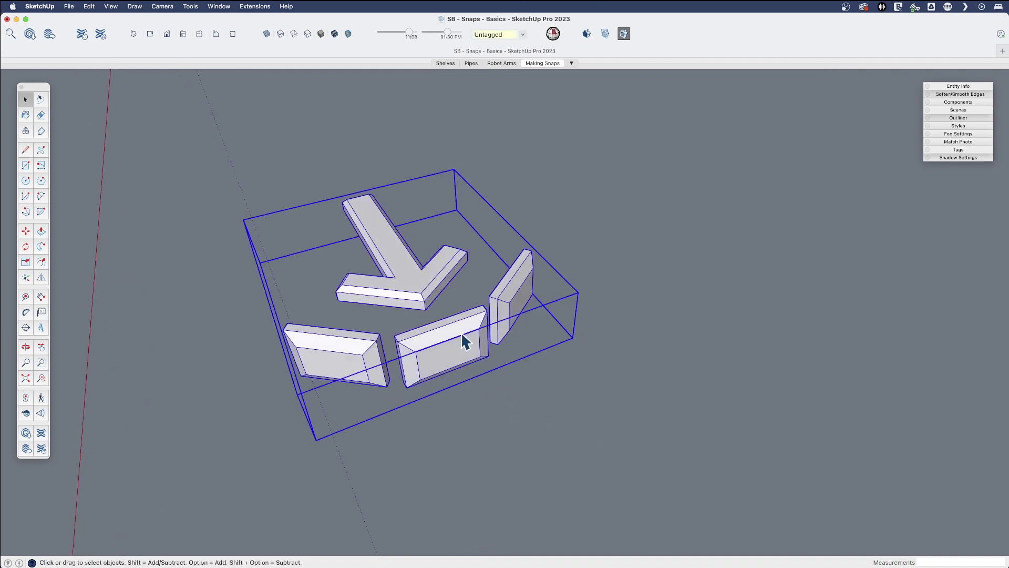
{"action": "key", "text": "m"}
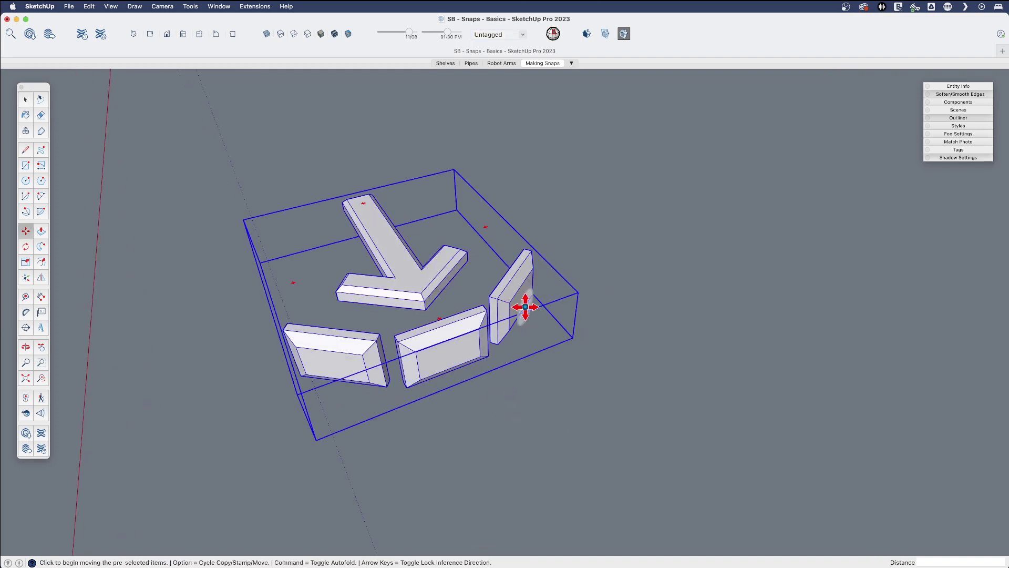
{"action": "left_click", "coordinate": [525, 306]}
{"action": "key", "text": "alt"}
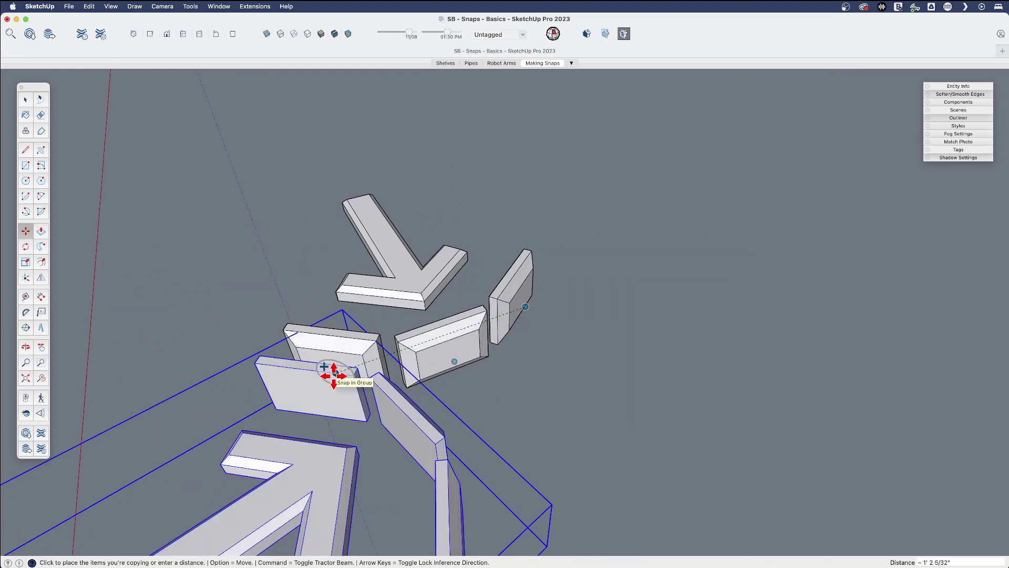
{"action": "key", "text": "space"}
{"action": "double_click", "coordinate": [349, 358]}
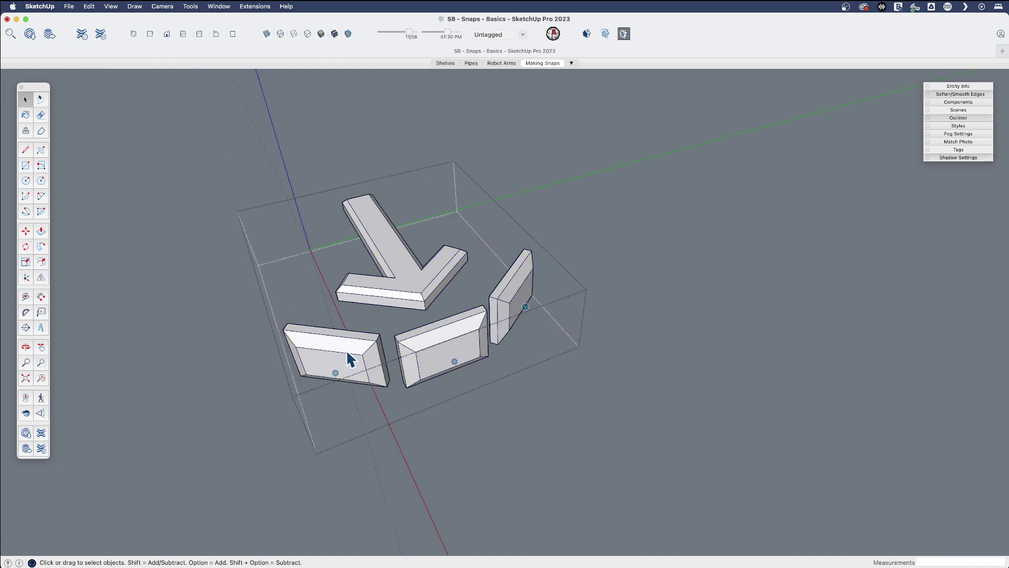
- Start Make/Edit Snaps in the open group and cycle through Modify, Erase and Create modes
{"action": "scroll", "coordinate": [401, 398], "scroll_direction": "up", "scroll_amount": 3}
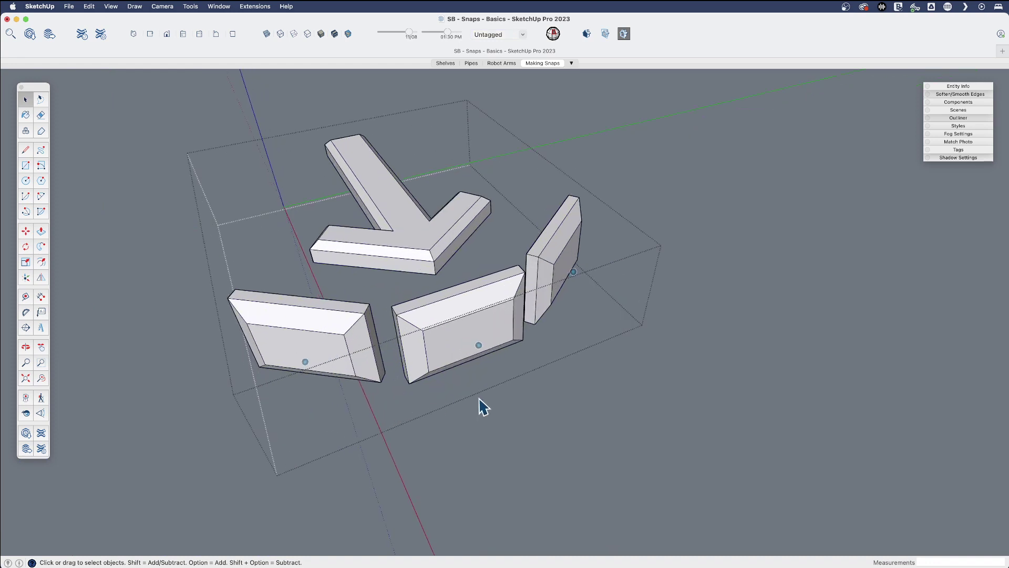
{"action": "right_click", "coordinate": [567, 321]}
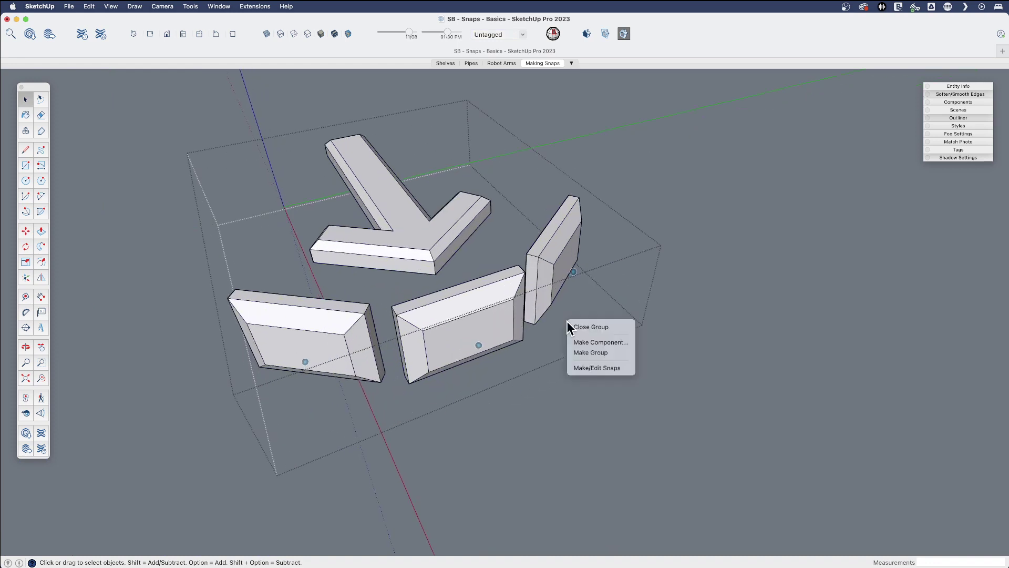
{"action": "left_click", "coordinate": [595, 369]}
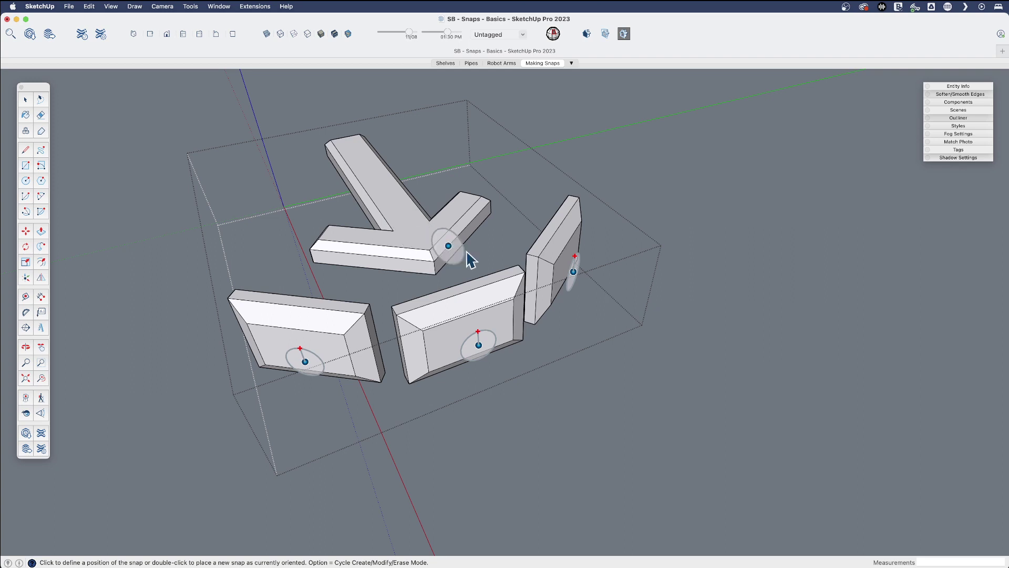
{"action": "key", "text": "alt"}
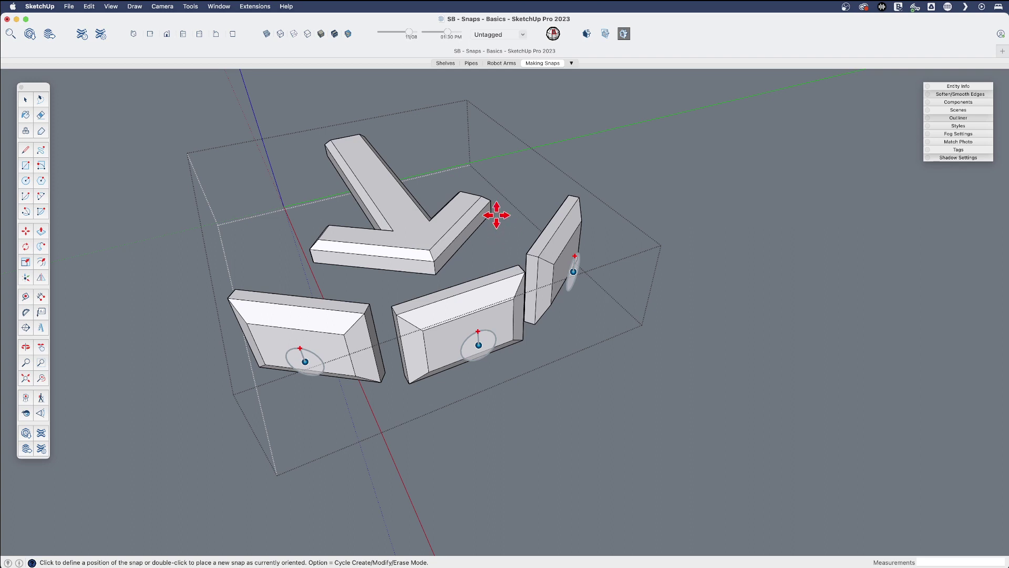
{"action": "key", "text": "alt"}
{"action": "key", "text": "alt"}
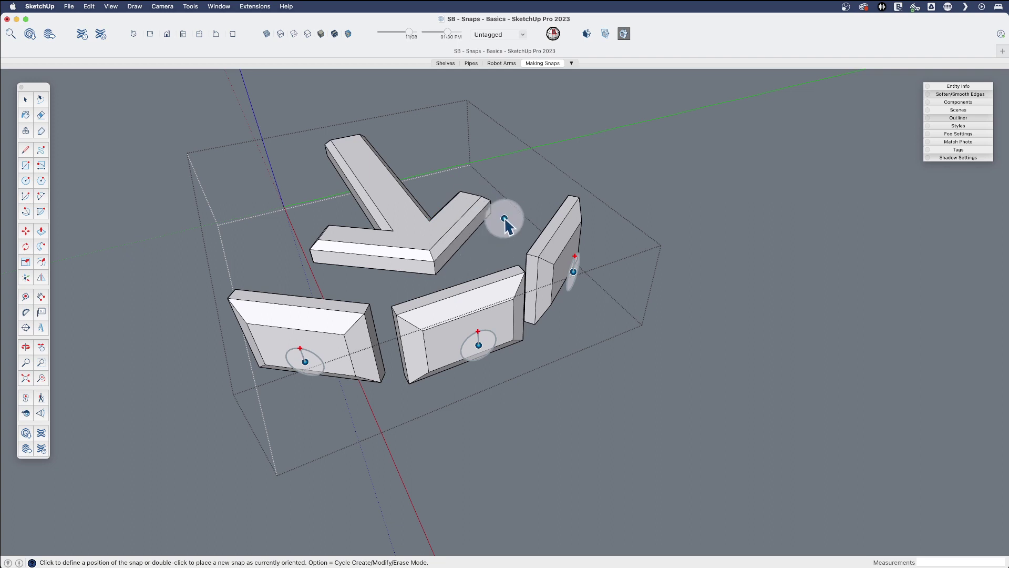
{"action": "key", "text": "alt"}
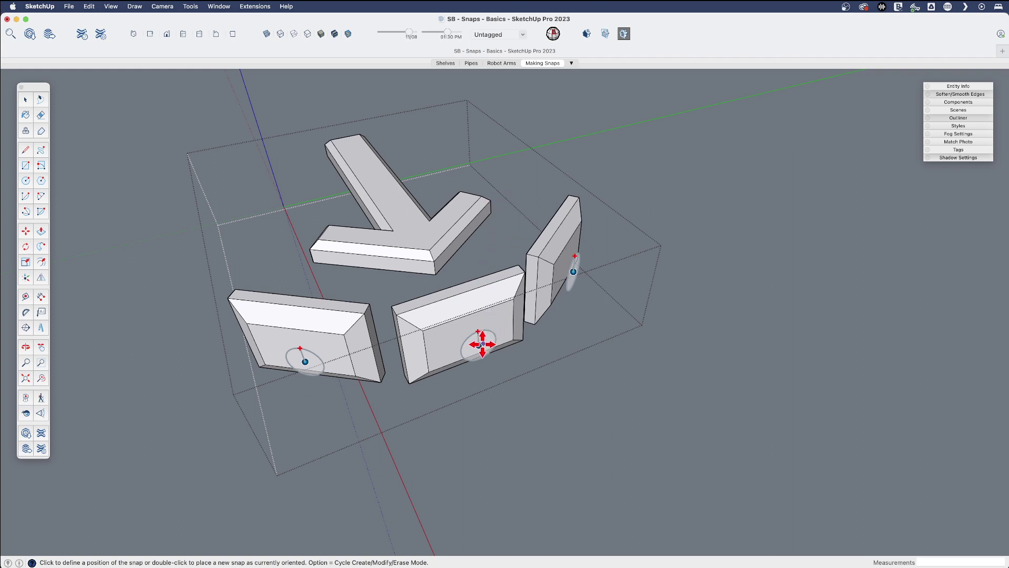
{"action": "key", "text": "alt"}
- Orbit closer and Command+double-click the lower-left slab's snap to reverse its front/back orientation
{"action": "middle_click_drag", "start_coordinate": [500, 244], "coordinate": [487, 225]}
{"action": "scroll", "coordinate": [492, 242], "scroll_direction": "up", "scroll_amount": 2}
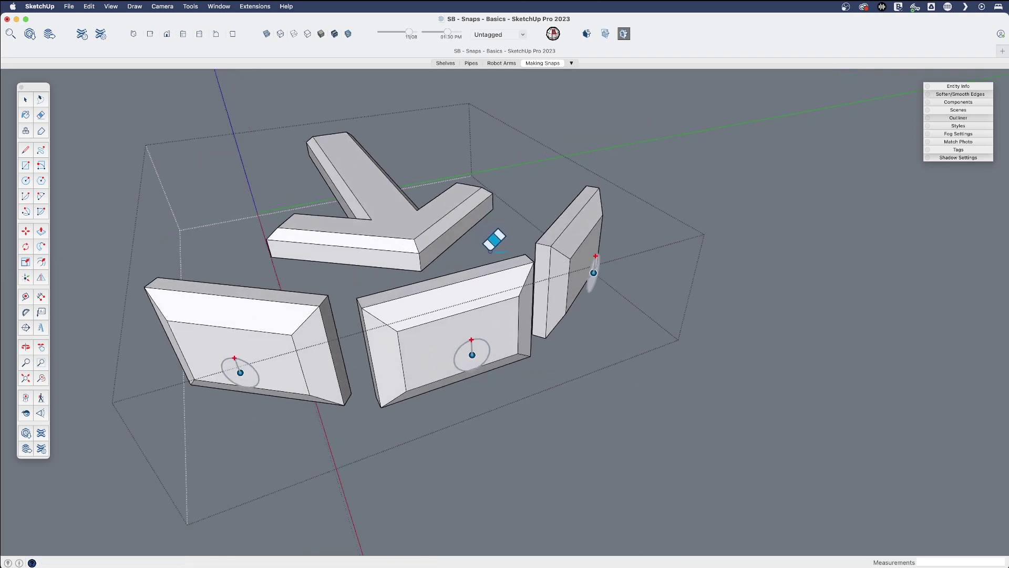
{"action": "key", "text": "alt"}
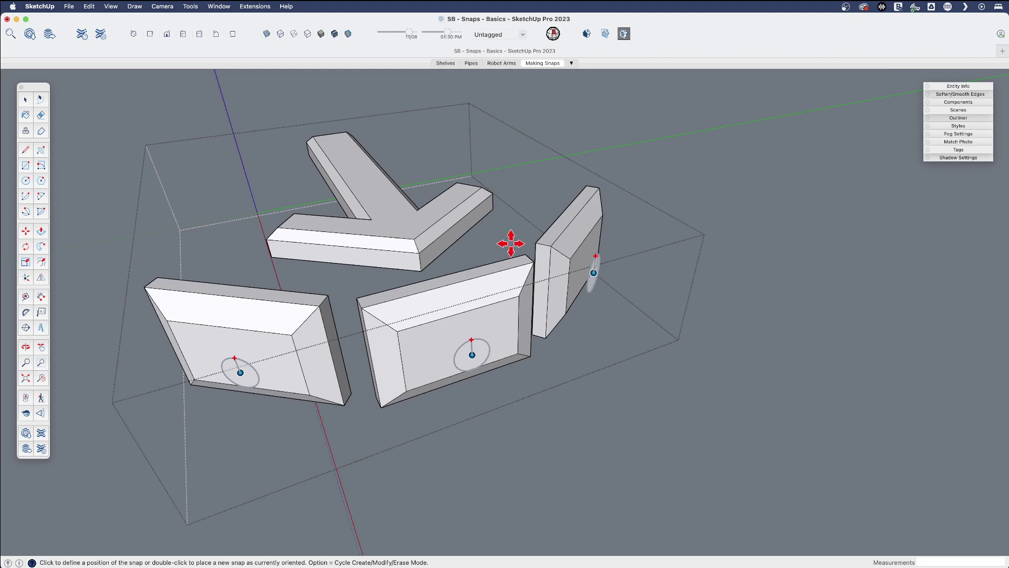
{"action": "middle_click_drag", "start_coordinate": [466, 275], "coordinate": [525, 278]}
{"action": "scroll", "coordinate": [310, 387], "scroll_direction": "up", "scroll_amount": 3}
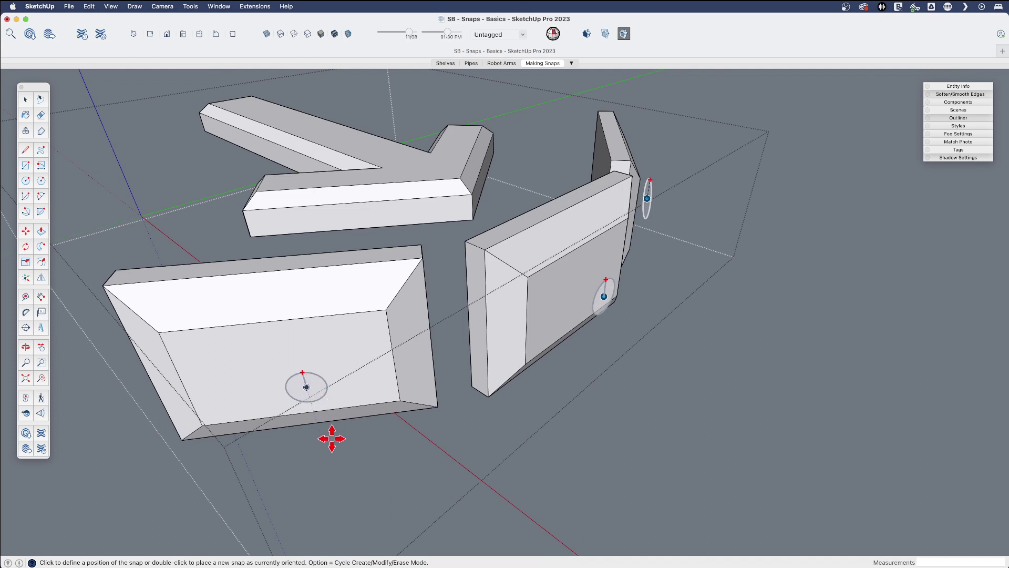
{"action": "middle_click_drag", "start_coordinate": [449, 392], "coordinate": [462, 367]}
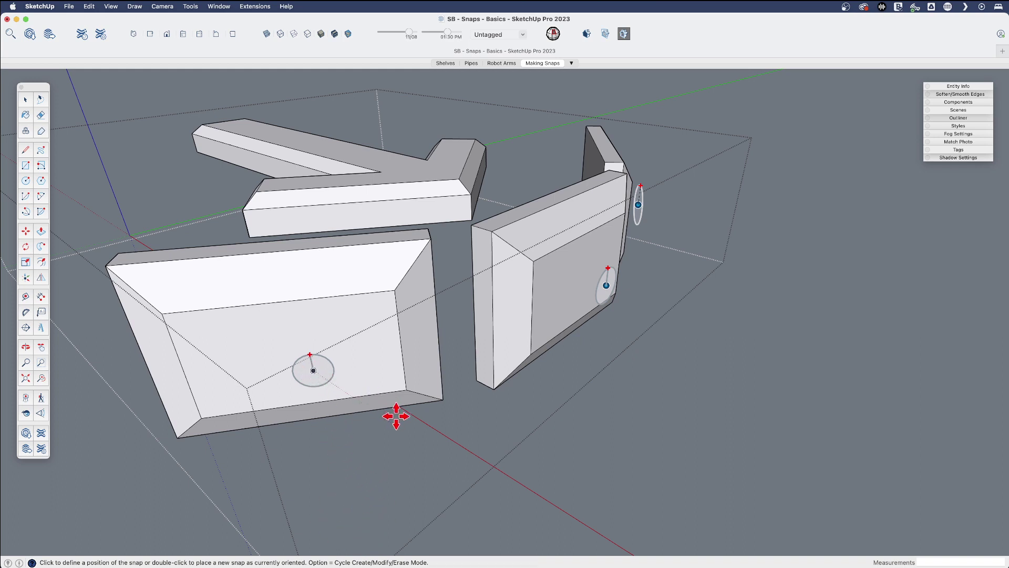
{"action": "key", "text": "alt"}
{"action": "key", "text": "alt"}
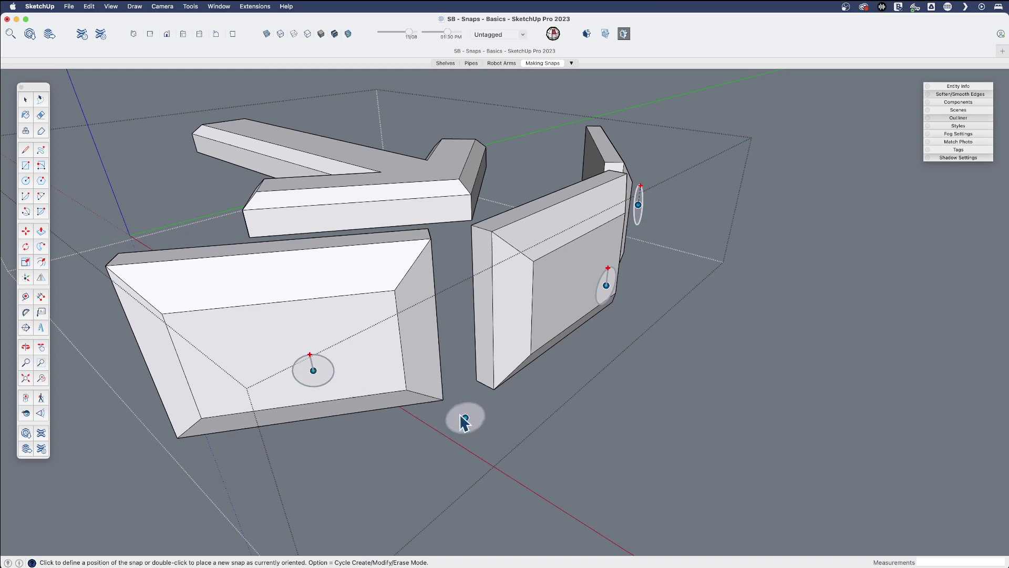
{"action": "key", "text": "alt"}
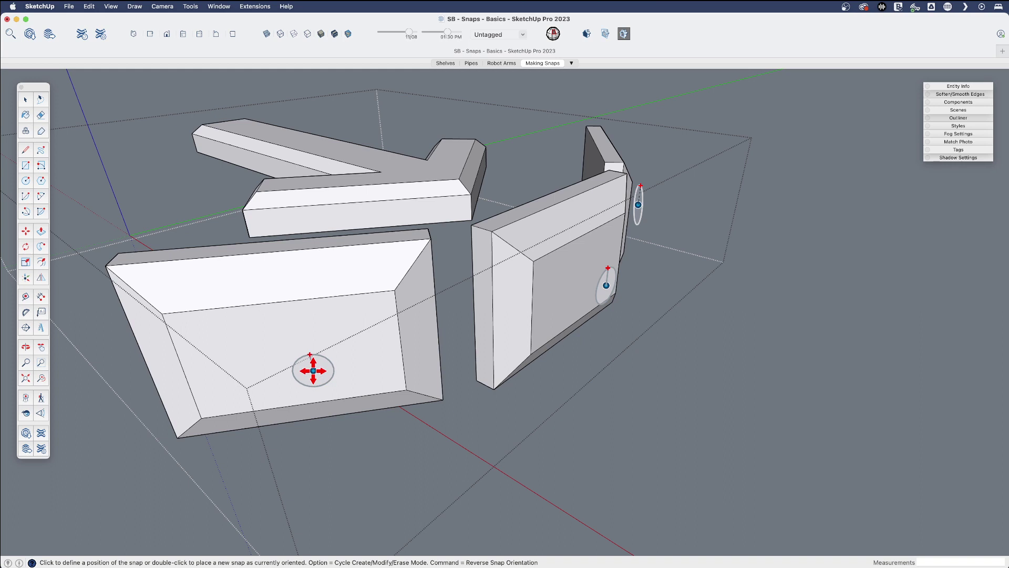
{"action": "double_click", "coordinate": [313, 370]}
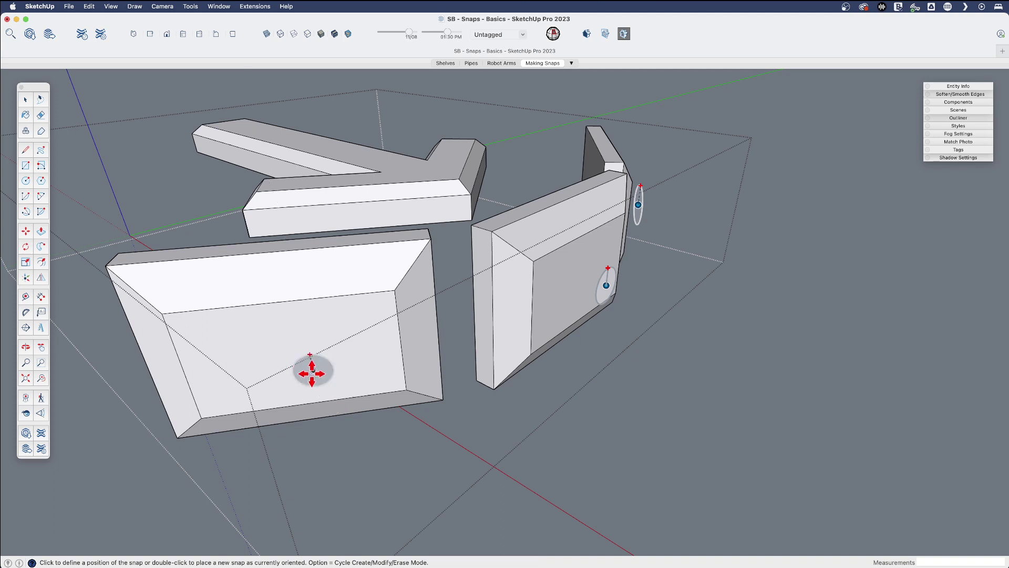
- Reselect the right-hand slab in the open group and choose Make/Edit Snaps again
{"action": "scroll", "coordinate": [345, 427], "scroll_direction": "down", "scroll_amount": 3}
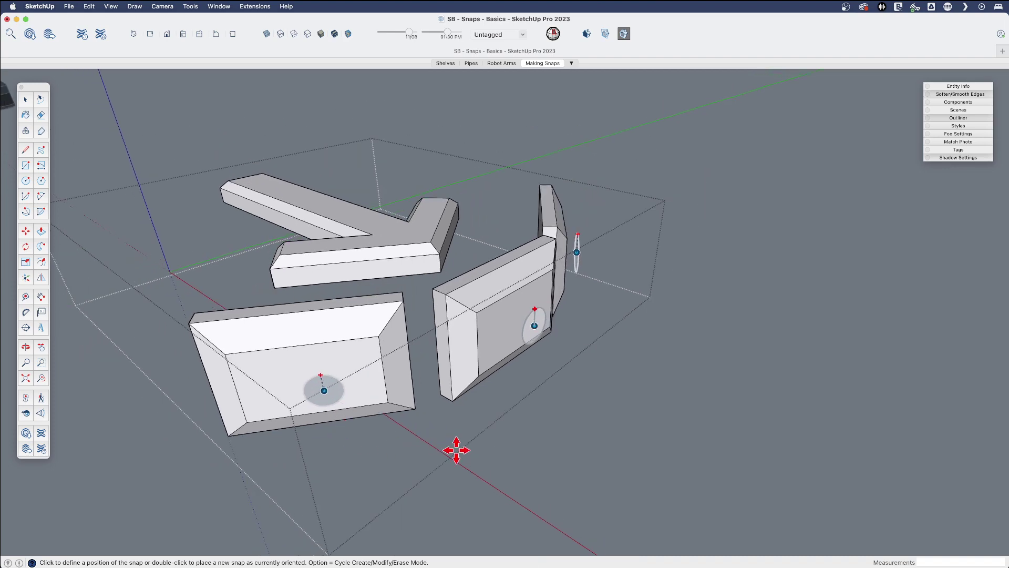
{"action": "key", "text": "space"}
{"action": "middle_click_drag", "start_coordinate": [475, 466], "coordinate": [453, 404]}
{"action": "left_click", "coordinate": [469, 360]}
{"action": "left_click", "coordinate": [531, 344]}
{"action": "right_click", "coordinate": [539, 361]}
{"action": "left_click", "coordinate": [568, 408]}
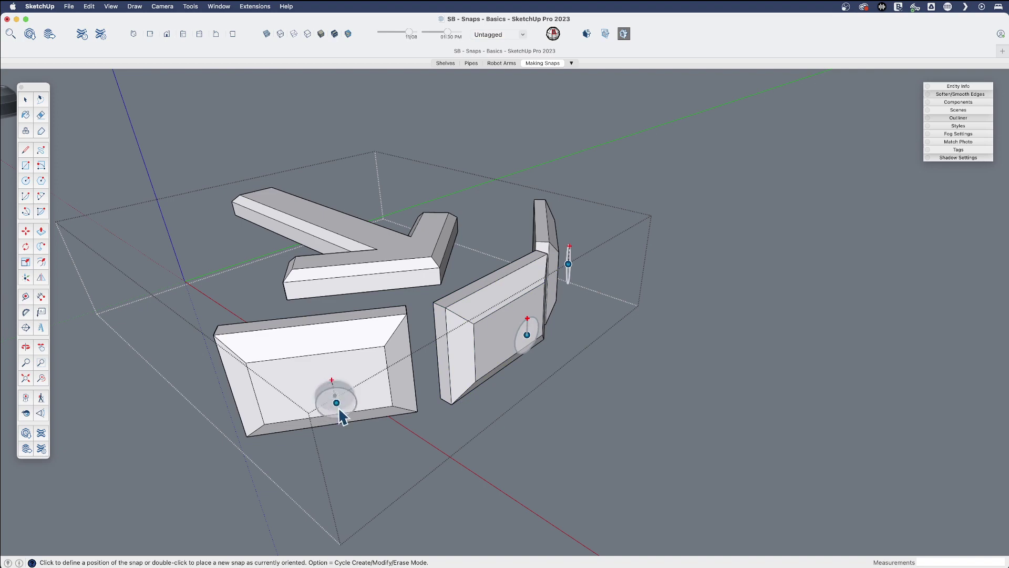
{"action": "scroll", "coordinate": [446, 419], "scroll_direction": "down", "scroll_amount": 1}
{"action": "middle_click_drag", "start_coordinate": [482, 429], "coordinate": [429, 434]}
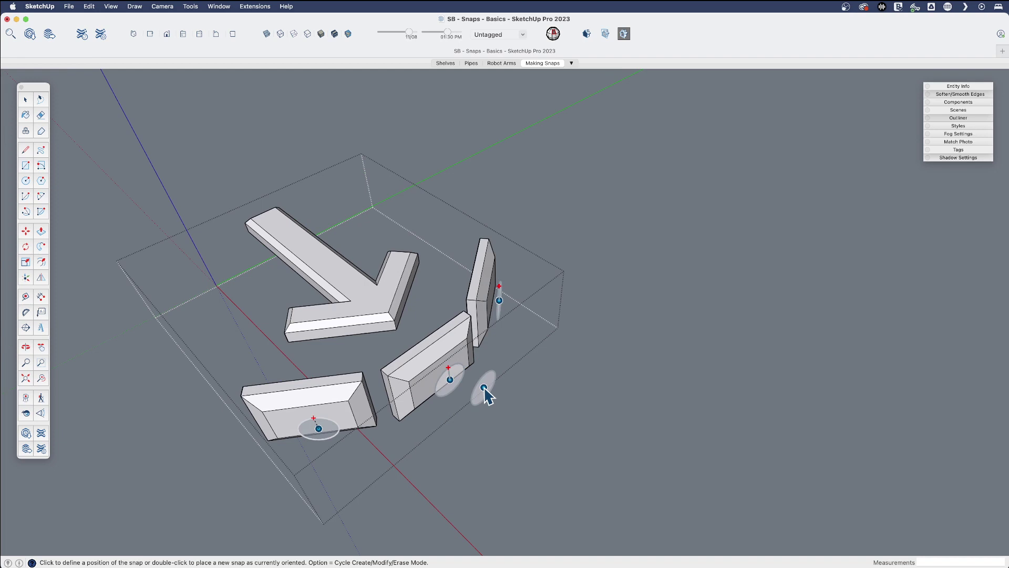
{"action": "key", "text": "space"}
{"action": "left_click", "coordinate": [441, 371]}
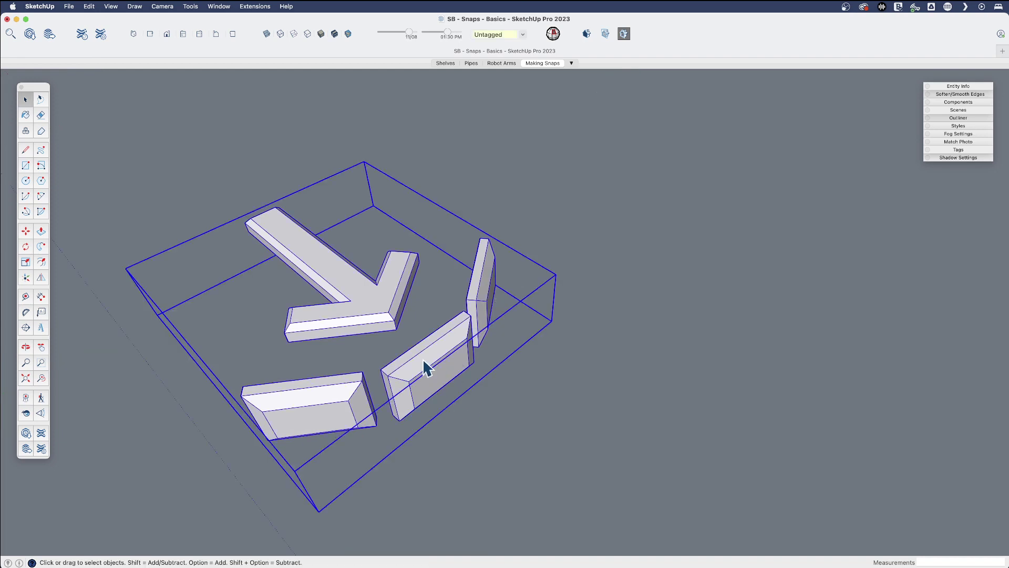
{"action": "key", "text": "m"}
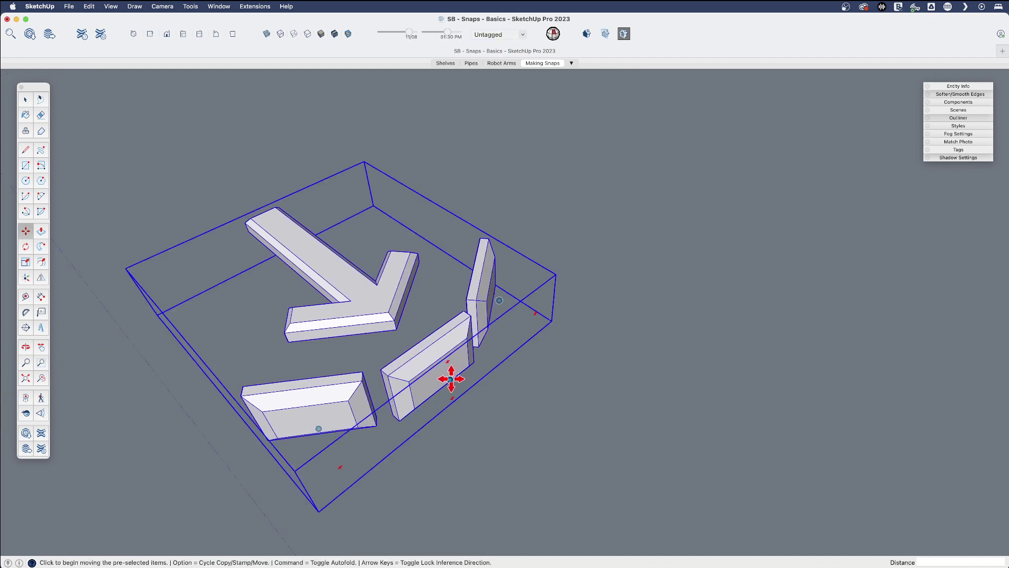
{"action": "left_click", "coordinate": [450, 379]}
{"action": "key", "text": "alt"}
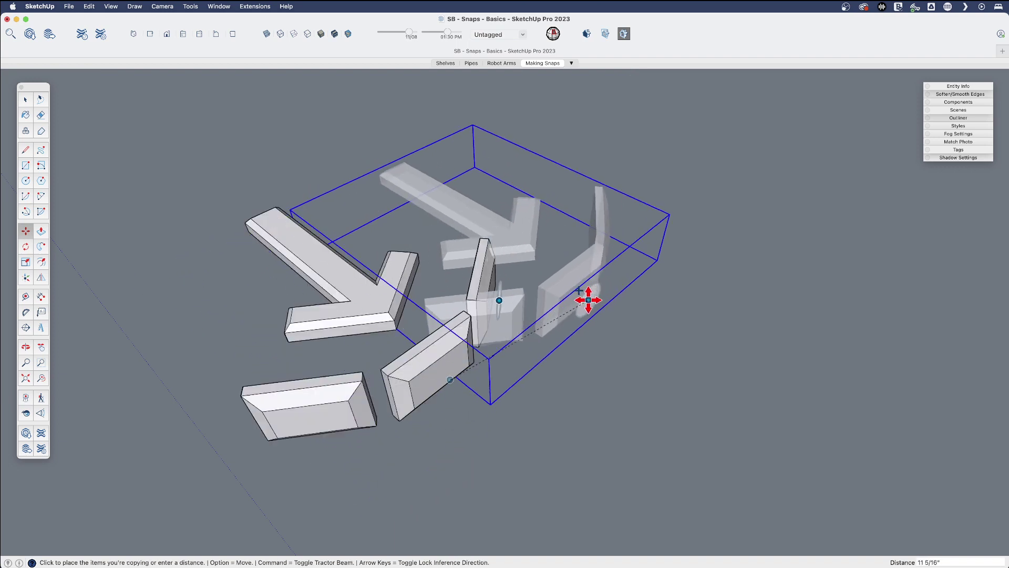
{"action": "scroll", "coordinate": [588, 300], "scroll_direction": "down", "scroll_amount": 3}
{"action": "middle_click_drag", "start_coordinate": [586, 294], "coordinate": [527, 298]}
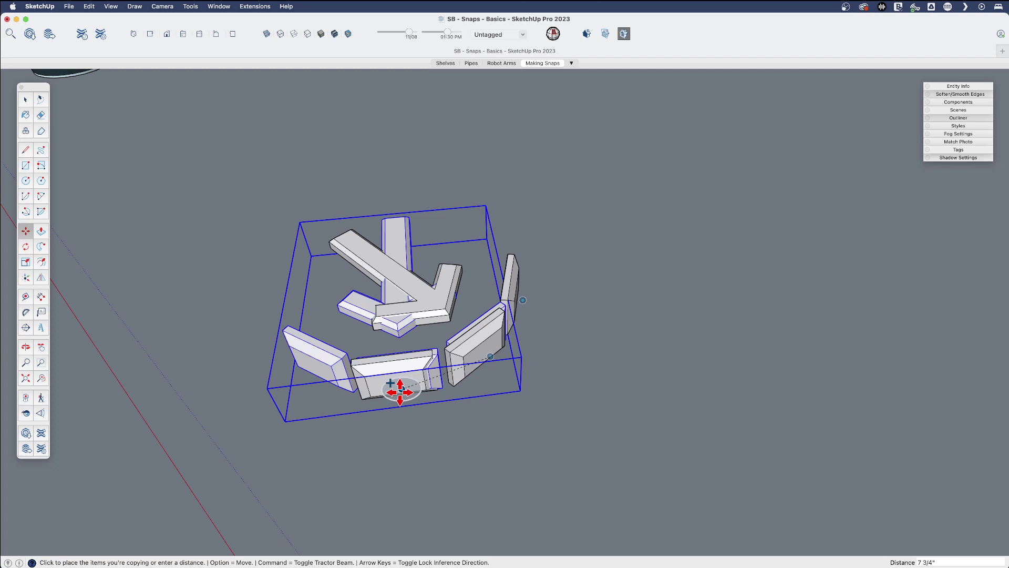
{"action": "scroll", "coordinate": [400, 391], "scroll_direction": "up", "scroll_amount": 1}
{"action": "scroll", "coordinate": [400, 392], "scroll_direction": "up", "scroll_amount": 1}
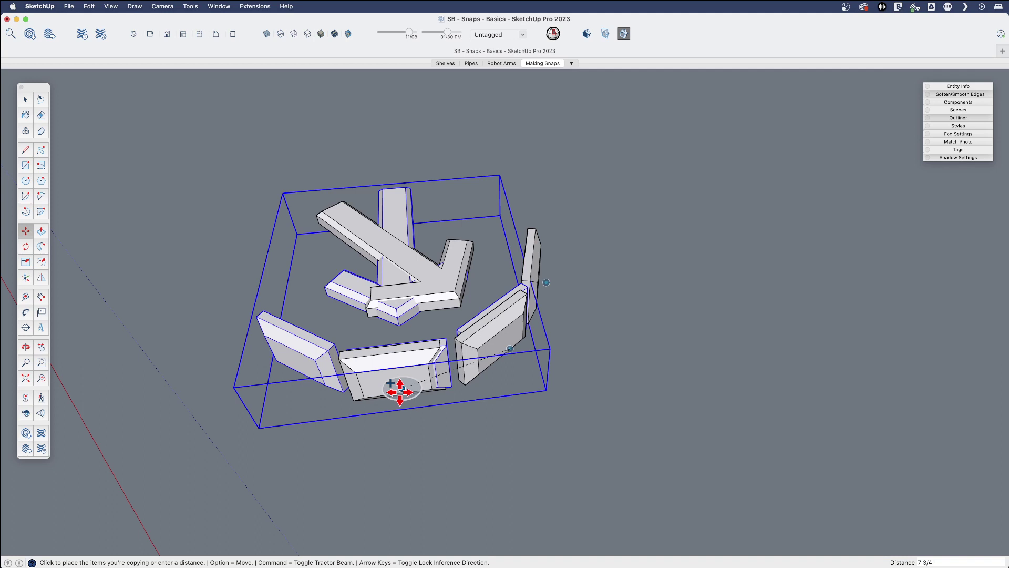
{"action": "scroll", "coordinate": [400, 389], "scroll_direction": "down", "scroll_amount": 3}
{"action": "scroll", "coordinate": [401, 390], "scroll_direction": "up", "scroll_amount": 4}
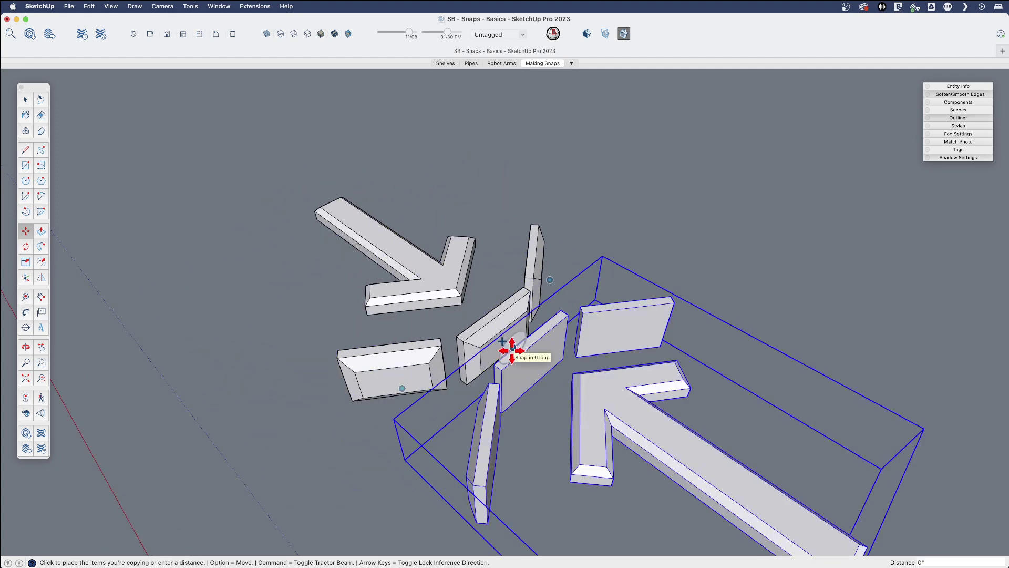
{"action": "mouse_move", "coordinate": [513, 347]}
{"action": "middle_mouse_down"}
{"action": "mouse_move", "coordinate": [424, 405]}
{"action": "mouse_move", "coordinate": [642, 354]}
{"action": "mouse_move", "coordinate": [557, 234]}
{"action": "mouse_move", "coordinate": [478, 408]}
{"action": "middle_mouse_up"}
{"action": "key", "text": "e"}
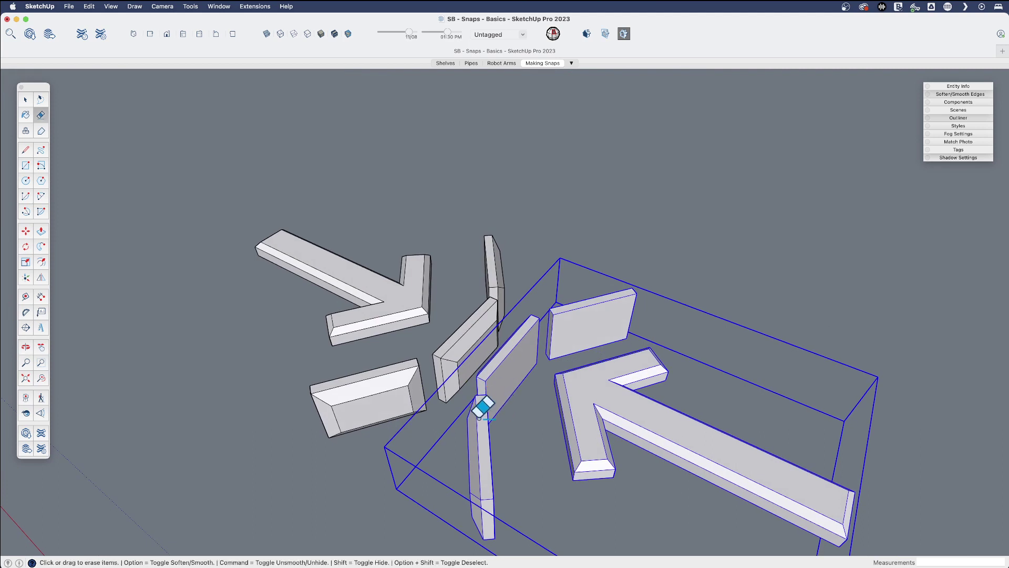
{"action": "middle_click_drag", "start_coordinate": [484, 342], "coordinate": [415, 356]}
- Open the arrow-piece slab group, choose Make/Edit Snaps from its context menu, and orbit around the slabs
{"action": "key", "text": "space"}
{"action": "double_click", "coordinate": [436, 347]}
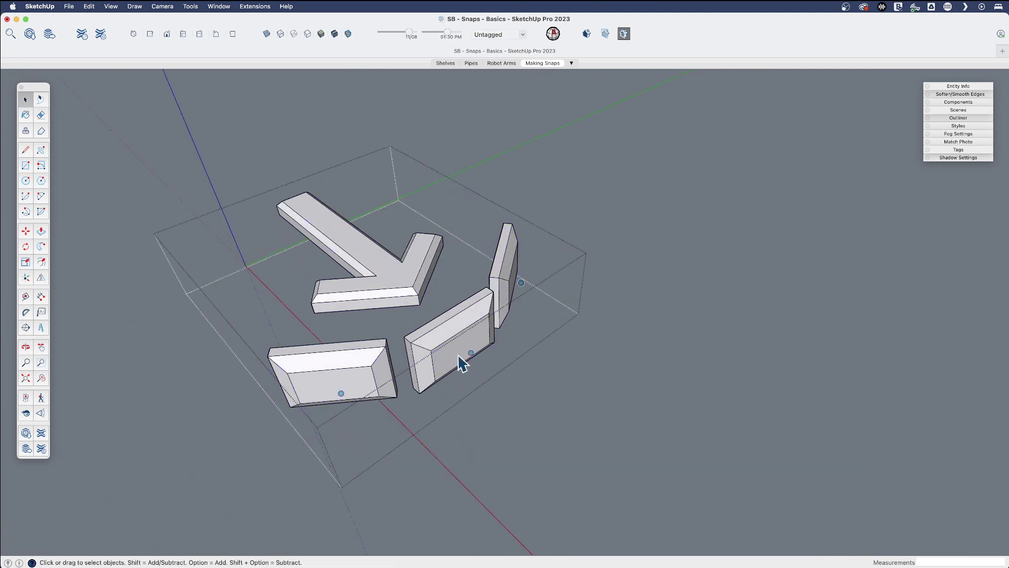
{"action": "right_click", "coordinate": [525, 318]}
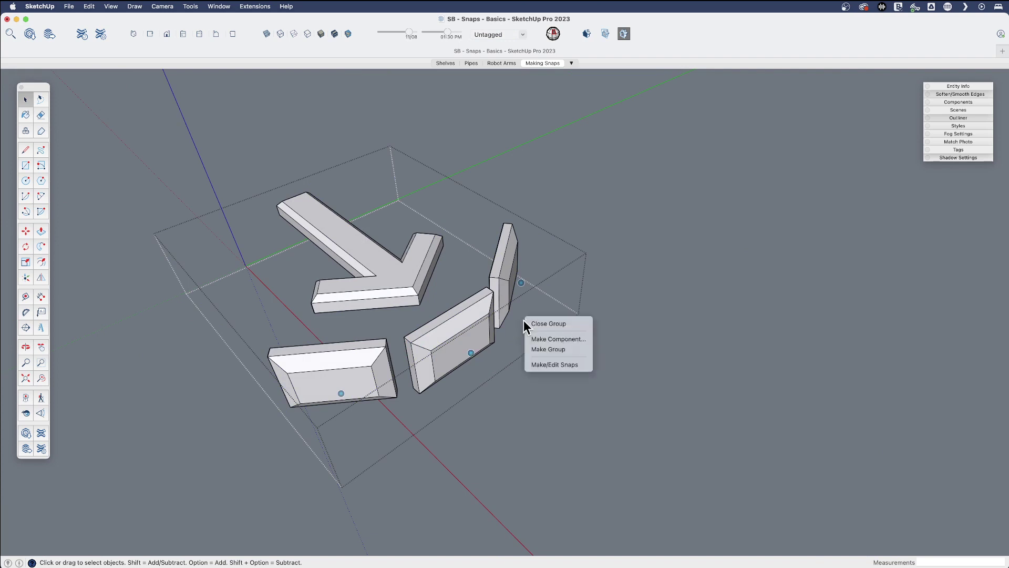
{"action": "left_click", "coordinate": [545, 364]}
{"action": "scroll", "coordinate": [421, 392], "scroll_direction": "up", "scroll_amount": 5}
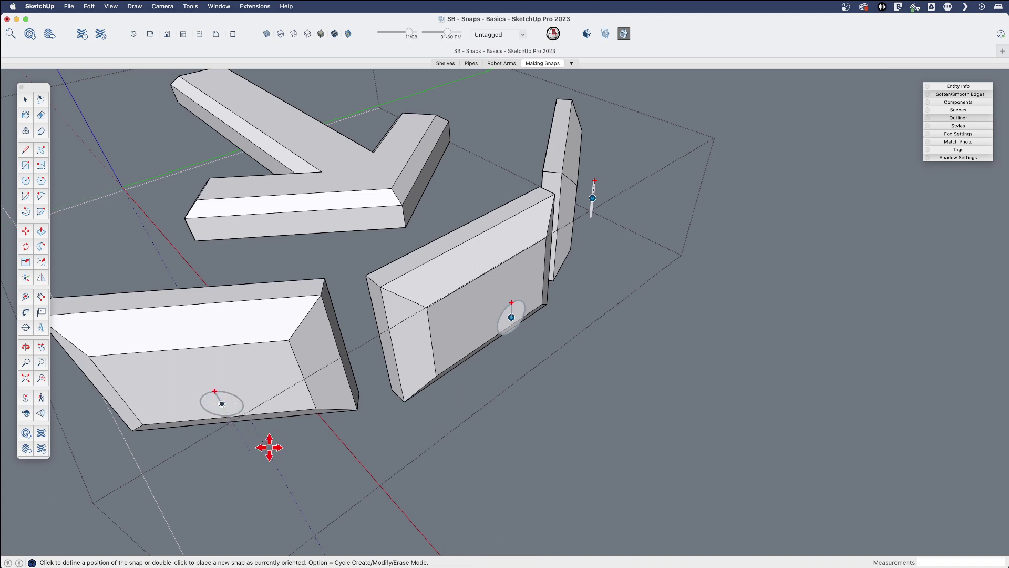
{"action": "middle_click_drag", "start_coordinate": [400, 425], "coordinate": [401, 426]}
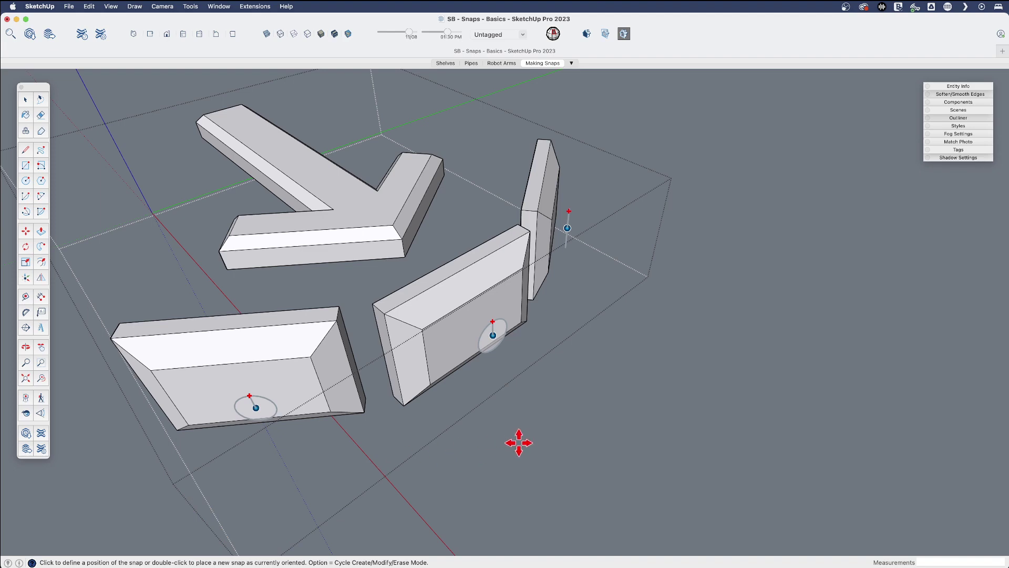
{"action": "middle_click_drag", "start_coordinate": [522, 442], "coordinate": [513, 421]}
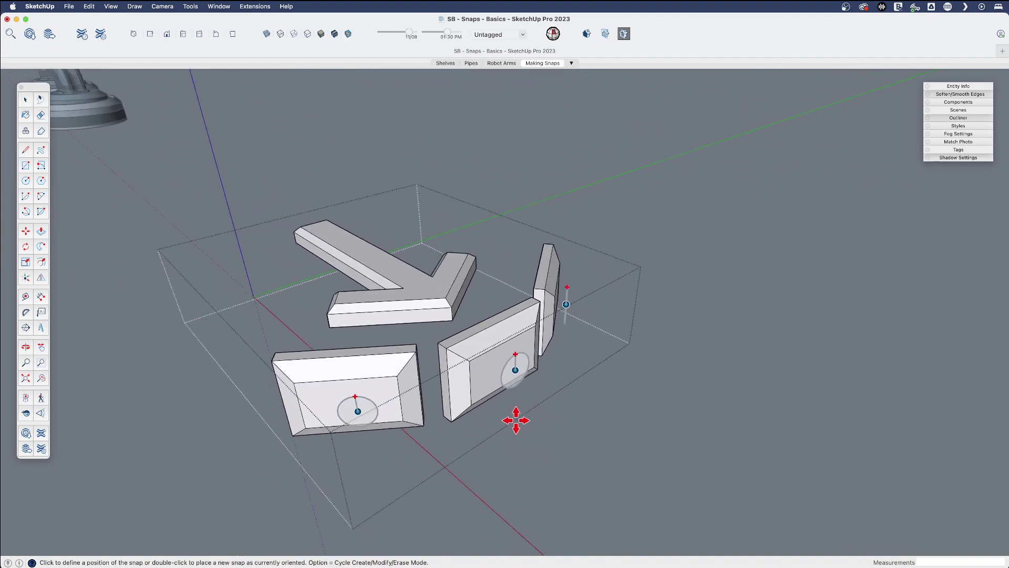
- Set the up direction of the lower-left slab's snap
{"action": "scroll", "coordinate": [368, 414], "scroll_direction": "up", "scroll_amount": 3}
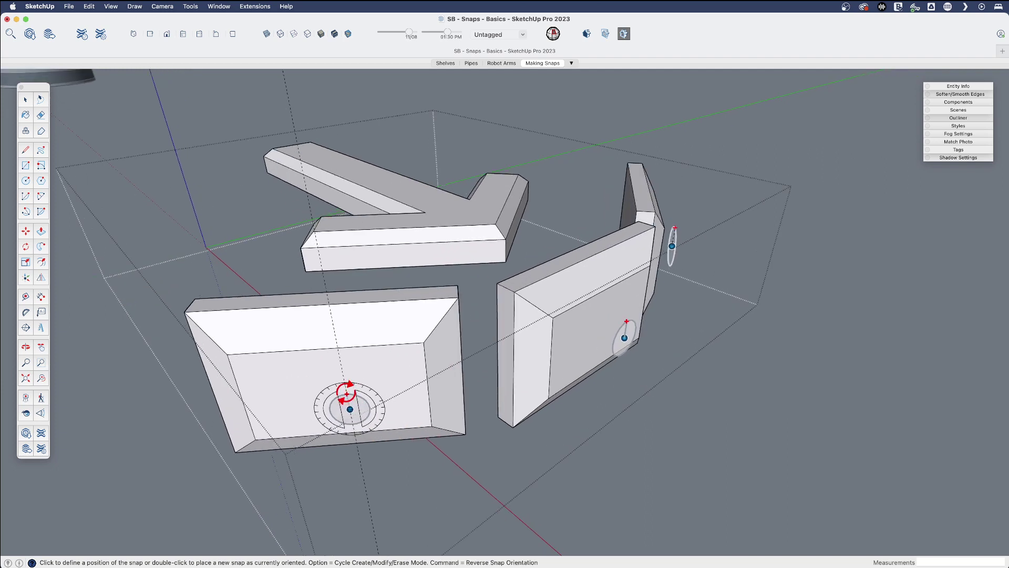
{"action": "scroll", "coordinate": [346, 398], "scroll_direction": "up", "scroll_amount": 2}
{"action": "left_click", "coordinate": [347, 398]}
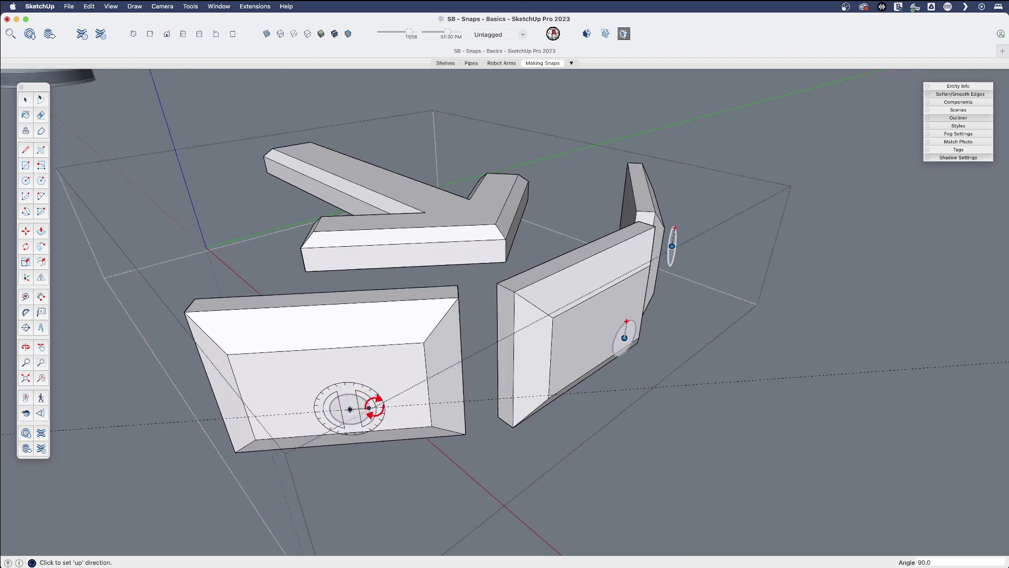
{"action": "left_click", "coordinate": [374, 407]}
- Fix the middle panel's snap pointing up
{"action": "middle_click_drag", "start_coordinate": [376, 457], "coordinate": [407, 421]}
{"action": "scroll", "coordinate": [547, 361], "scroll_direction": "up", "scroll_amount": 3}
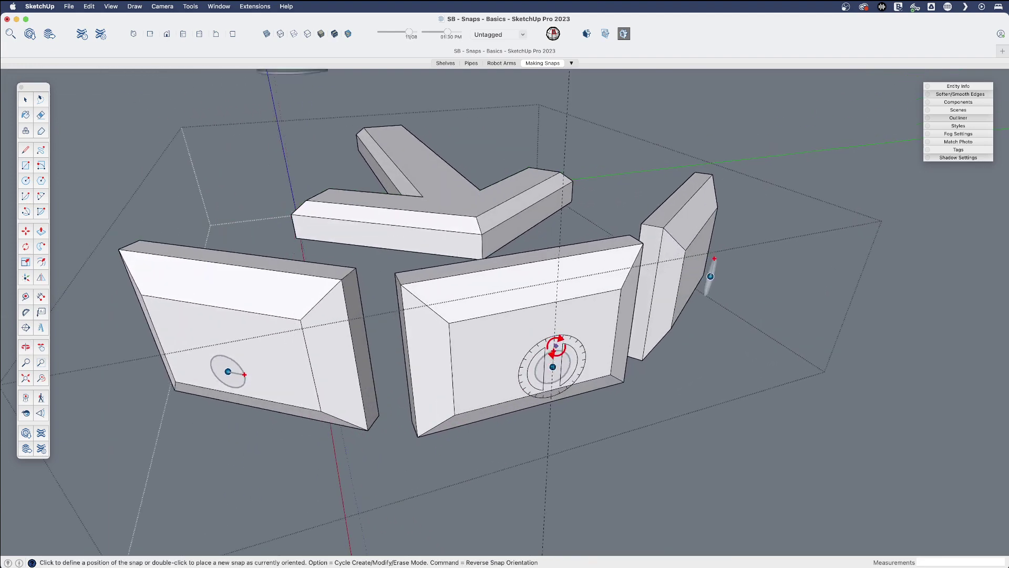
{"action": "left_click", "coordinate": [553, 352]}
{"action": "scroll", "coordinate": [195, 377], "scroll_direction": "down", "scroll_amount": 2}
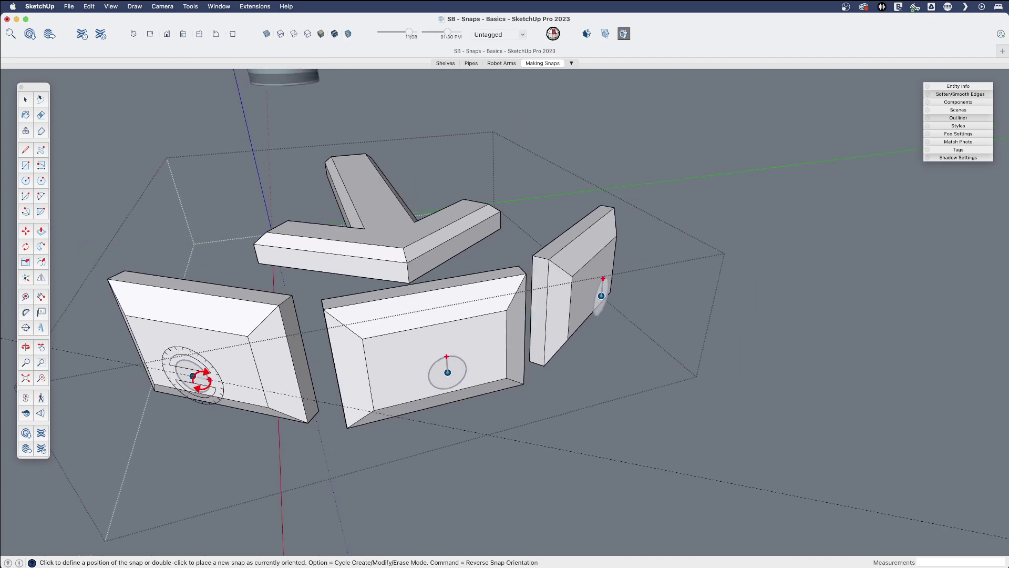
- From a lower side view, set the right panel snap's up direction
{"action": "middle_click_drag", "start_coordinate": [647, 376], "coordinate": [575, 361]}
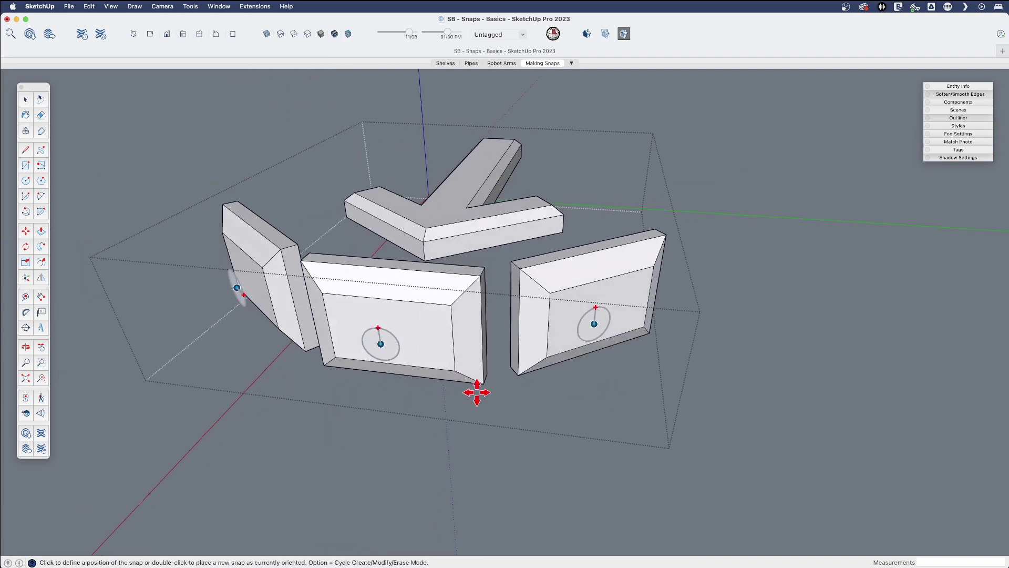
{"action": "scroll", "coordinate": [600, 302], "scroll_direction": "up", "scroll_amount": 2}
{"action": "left_click", "coordinate": [600, 303]}
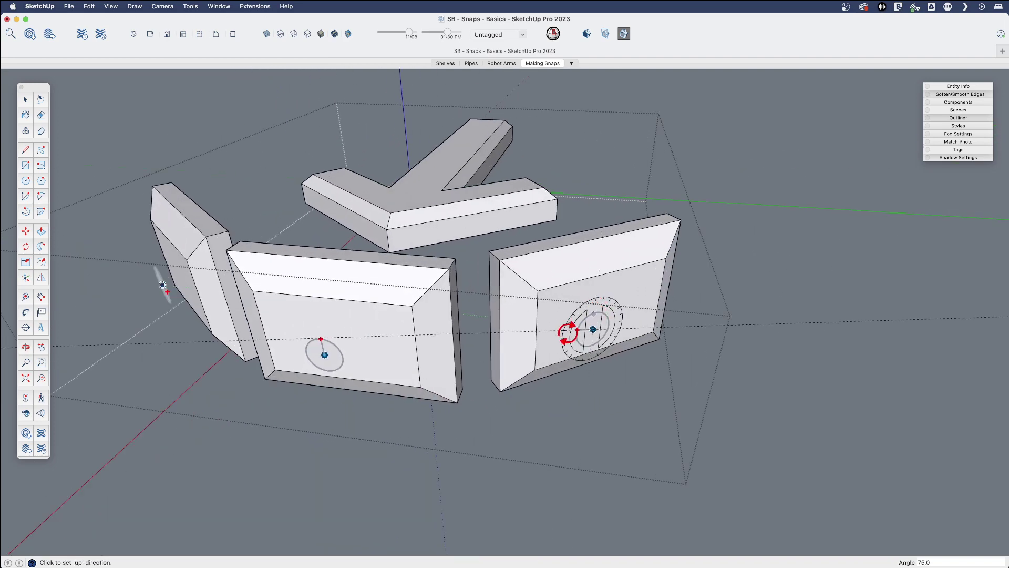
{"action": "left_click", "coordinate": [566, 334]}
{"action": "scroll", "coordinate": [667, 379], "scroll_direction": "down", "scroll_amount": 3}
{"action": "key", "text": "Escape"}
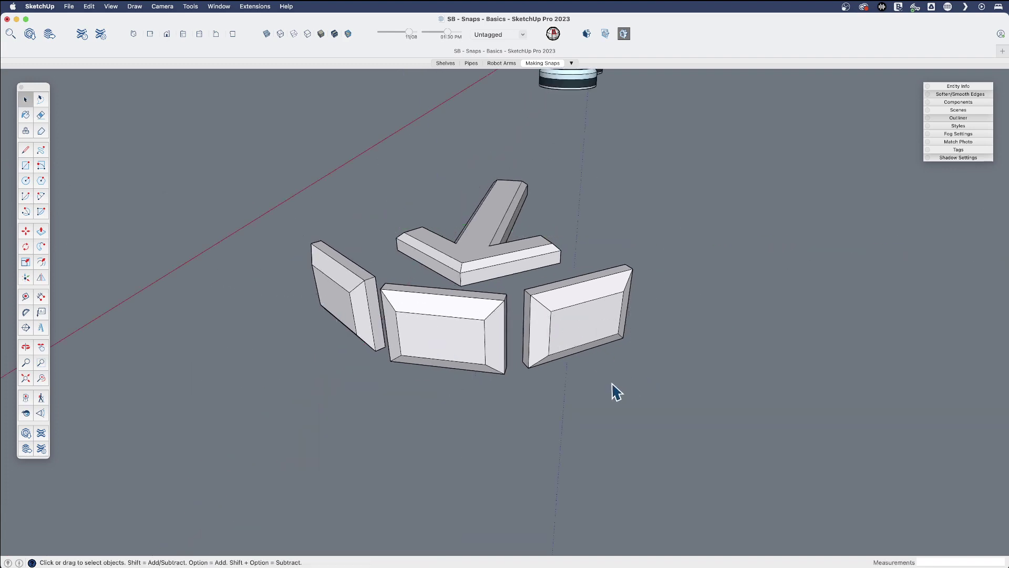
{"action": "key", "text": "q"}
{"action": "mouse_move", "coordinate": [590, 342]}
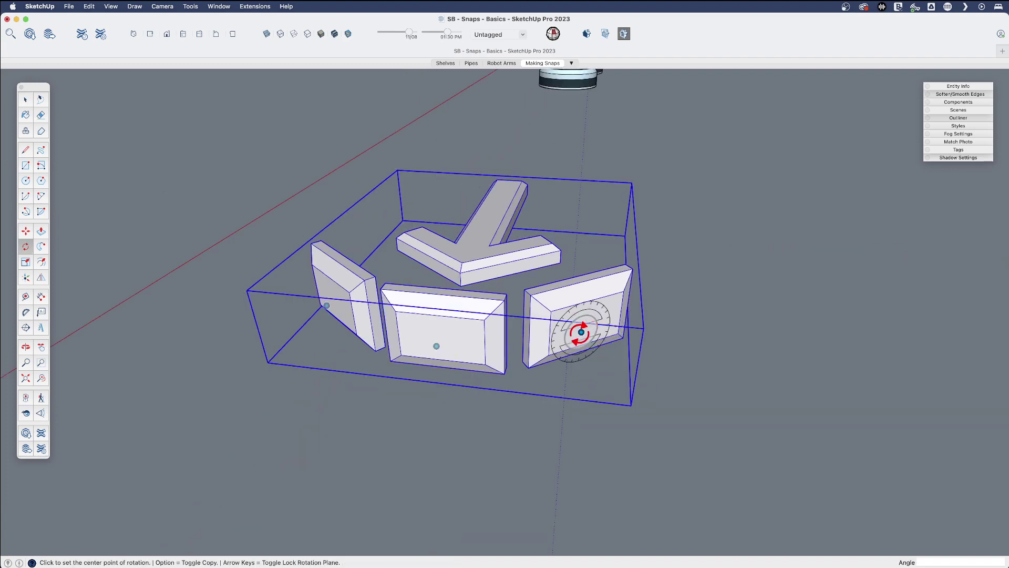
{"action": "left_click", "coordinate": [581, 333]}
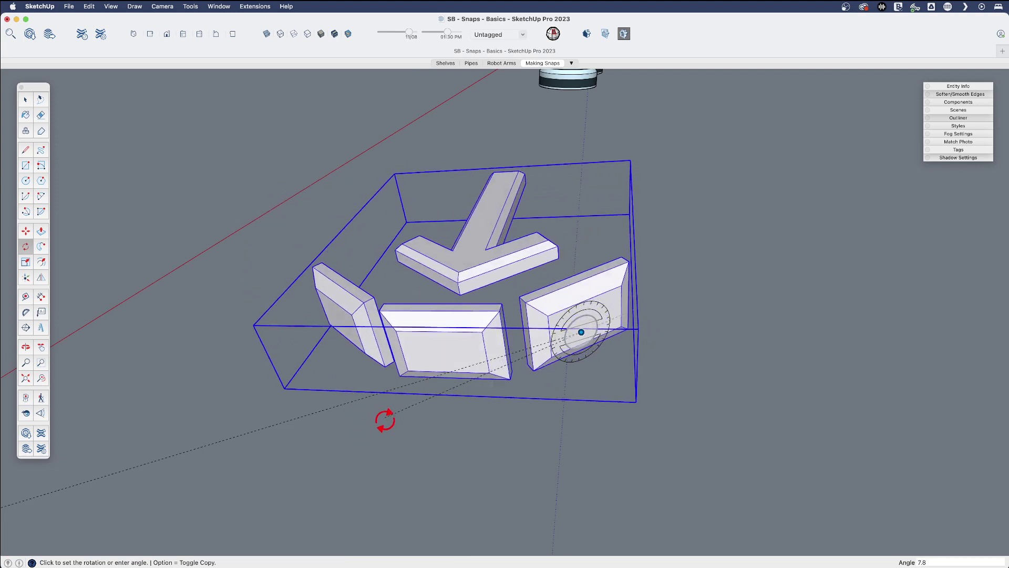
{"action": "key", "text": "space"}
{"action": "middle_click_drag", "start_coordinate": [394, 399], "coordinate": [543, 408]}
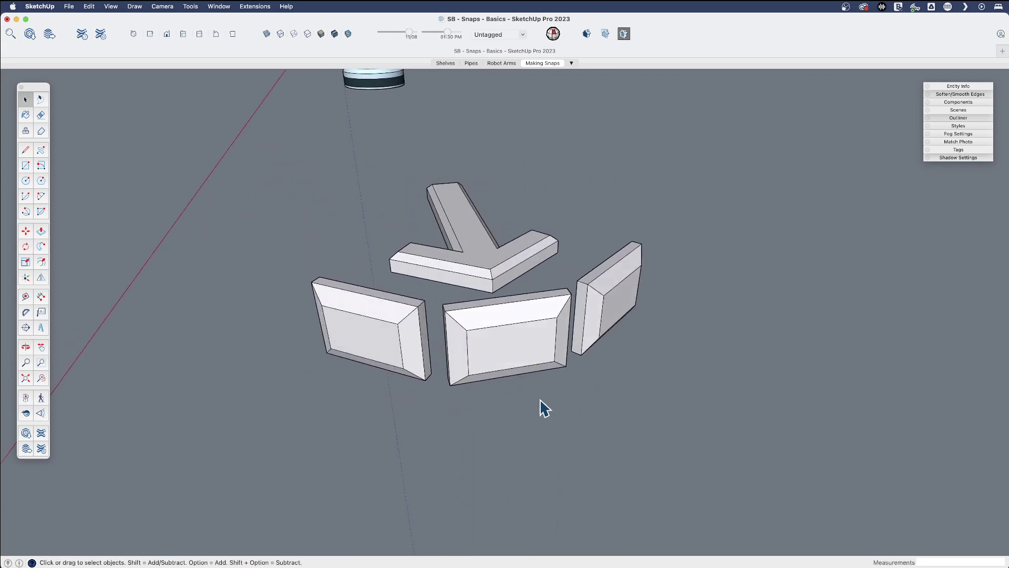
{"action": "key", "text": "q"}
{"action": "left_click", "coordinate": [362, 345]}
{"action": "left_click", "coordinate": [379, 353]}
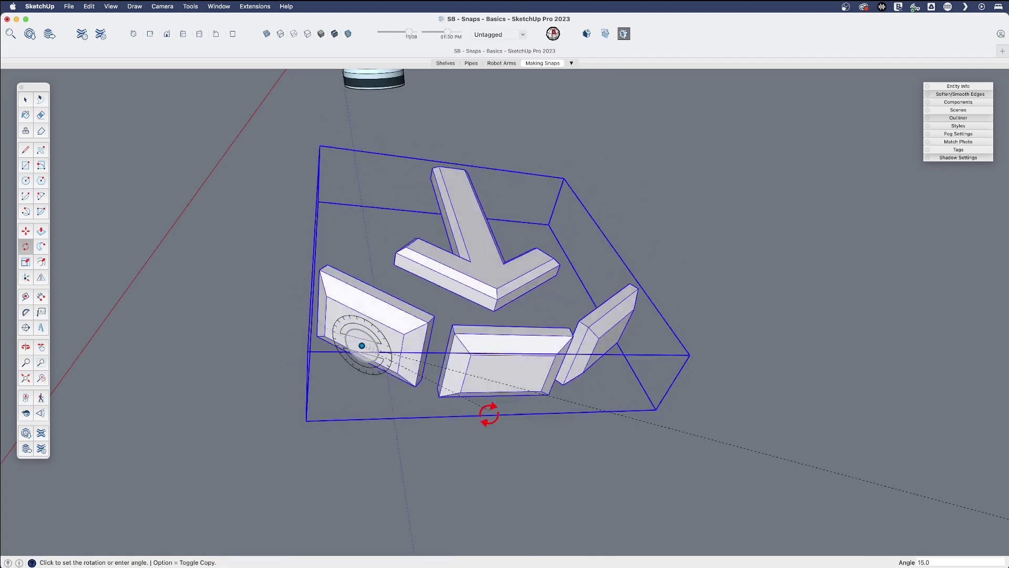
{"action": "key", "text": "space"}
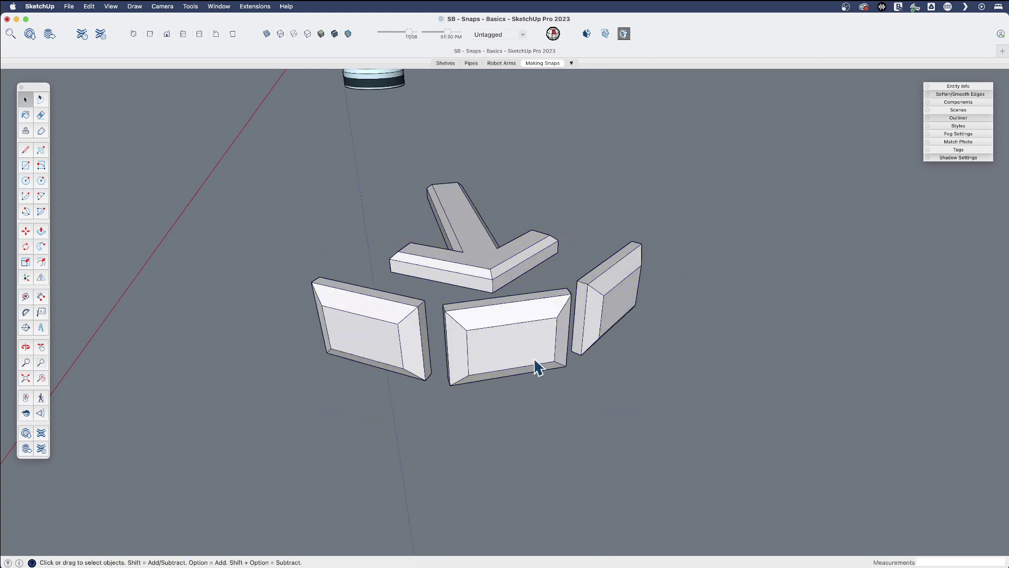
{"action": "left_click", "coordinate": [507, 357]}
{"action": "key", "text": "q"}
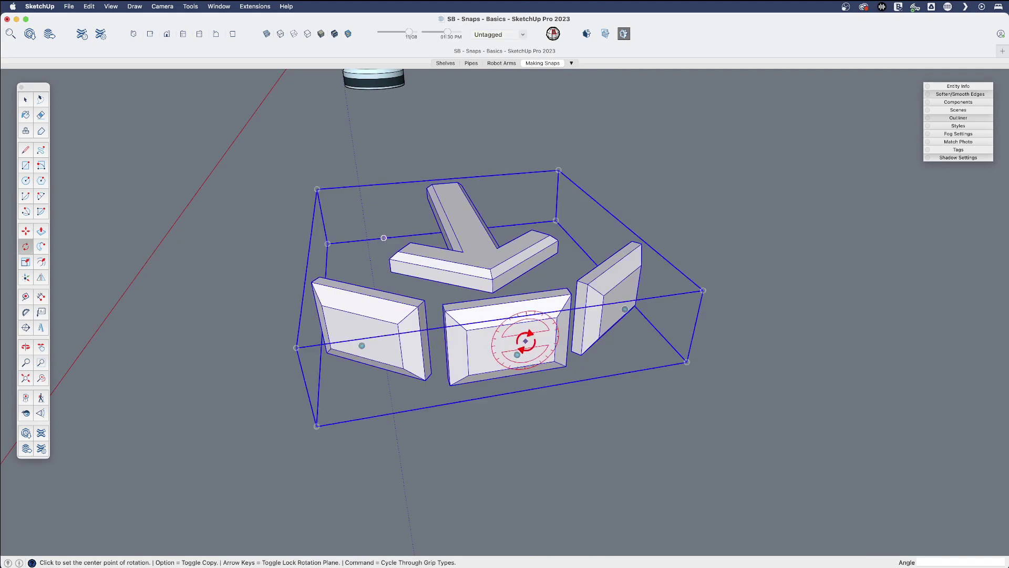
{"action": "left_click", "coordinate": [517, 355]}
{"action": "left_click", "coordinate": [519, 263]}
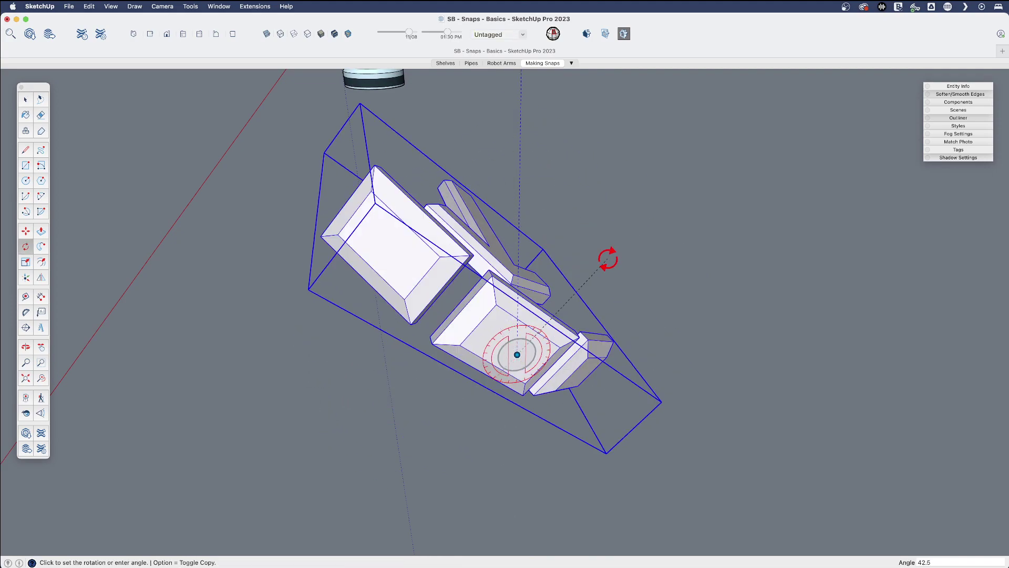
{"action": "key", "text": "Escape"}
{"action": "scroll", "coordinate": [519, 337], "scroll_direction": "down", "scroll_amount": 5}
{"action": "middle_click_drag", "start_coordinate": [392, 342], "coordinate": [545, 405], "text": "shift"}
{"action": "key", "text": "space"}
{"action": "left_click", "coordinate": [528, 398]}
{"action": "scroll", "coordinate": [488, 368], "scroll_direction": "down", "scroll_amount": 2}
{"action": "key", "text": "h"}
{"action": "left_click_drag", "start_coordinate": [451, 338], "coordinate": [489, 361]}
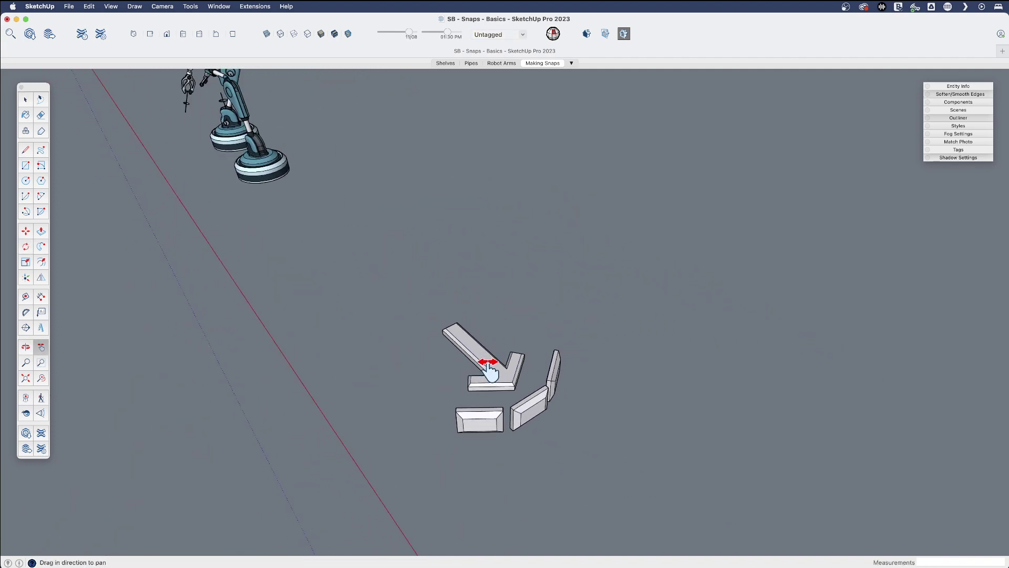
- Switch to the Shelves scene and select the front-right shelf unit
{"action": "left_click", "coordinate": [445, 63]}
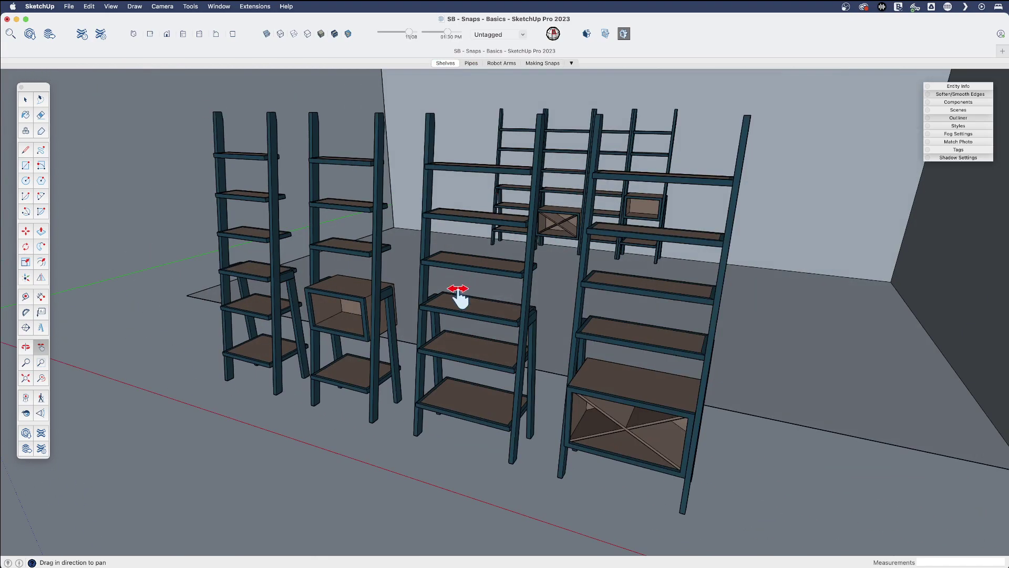
{"action": "middle_click_drag", "start_coordinate": [457, 292], "coordinate": [579, 318]}
{"action": "key", "text": "space"}
{"action": "left_click", "coordinate": [580, 315]}
- Orbit and pan to bring the shelves upright, then clear the shelf selection
{"action": "scroll", "coordinate": [427, 266], "scroll_direction": "up", "scroll_amount": 3}
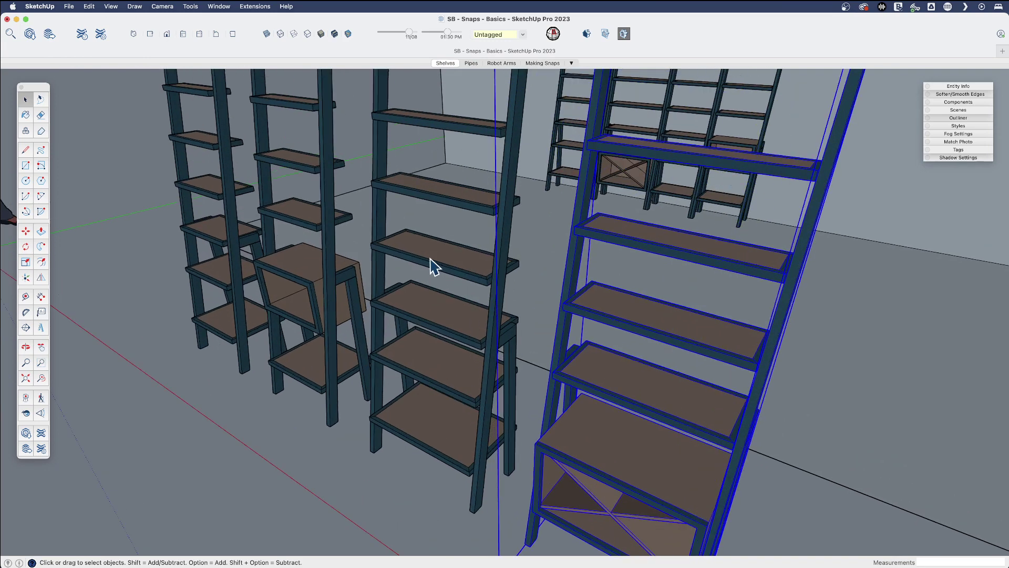
{"action": "mouse_move", "coordinate": [428, 265]}
{"action": "middle_mouse_down"}
{"action": "mouse_move", "coordinate": [412, 253]}
{"action": "mouse_move", "coordinate": [440, 280]}
{"action": "middle_mouse_up"}
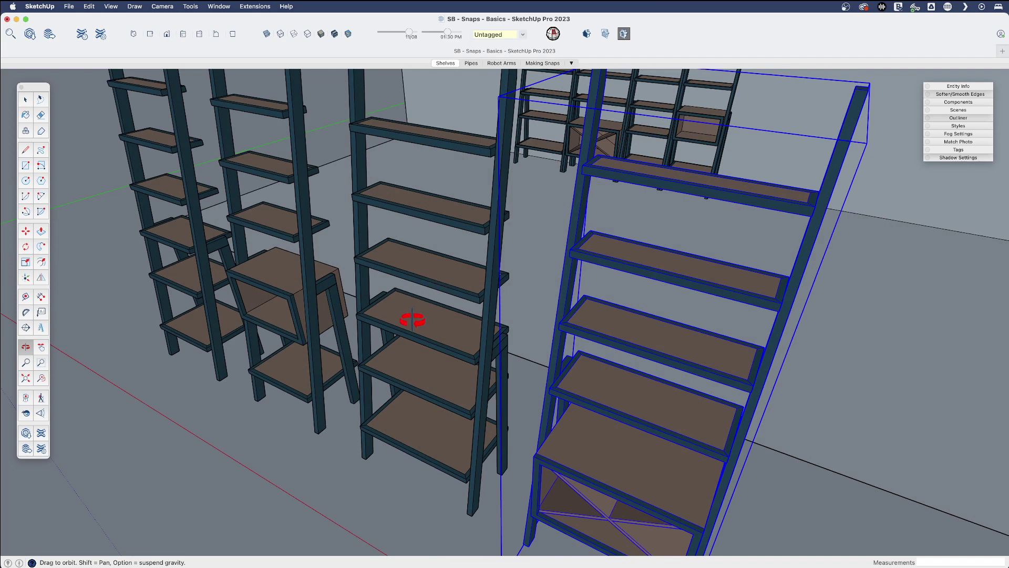
{"action": "mouse_move", "coordinate": [400, 330]}
{"action": "left_mouse_down"}
{"action": "mouse_move", "coordinate": [399, 368]}
{"action": "mouse_move", "coordinate": [410, 356]}
{"action": "mouse_move", "coordinate": [394, 342]}
{"action": "left_mouse_up"}
{"action": "key", "text": "h"}
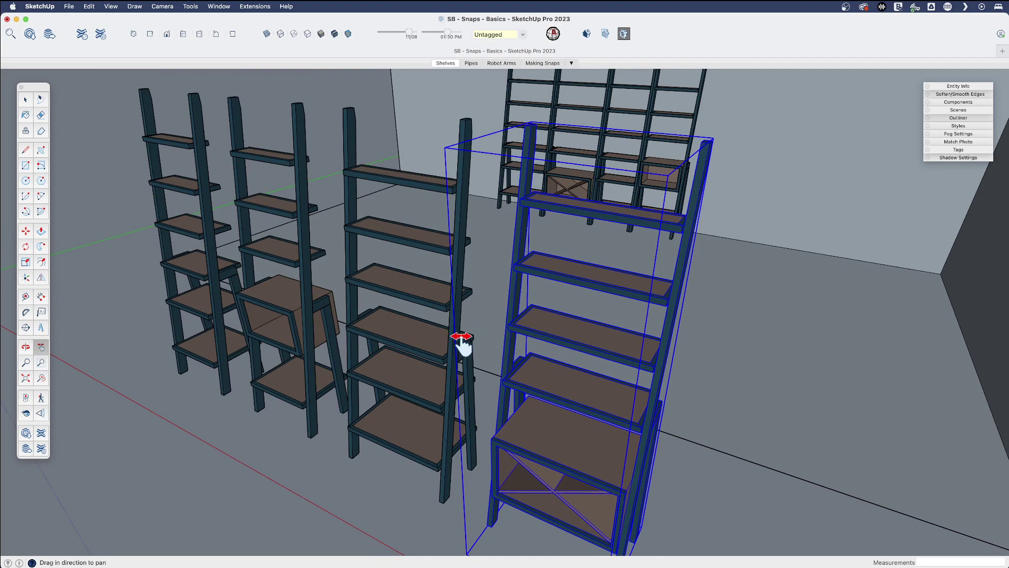
{"action": "scroll", "coordinate": [331, 333], "scroll_direction": "down", "scroll_amount": 3}
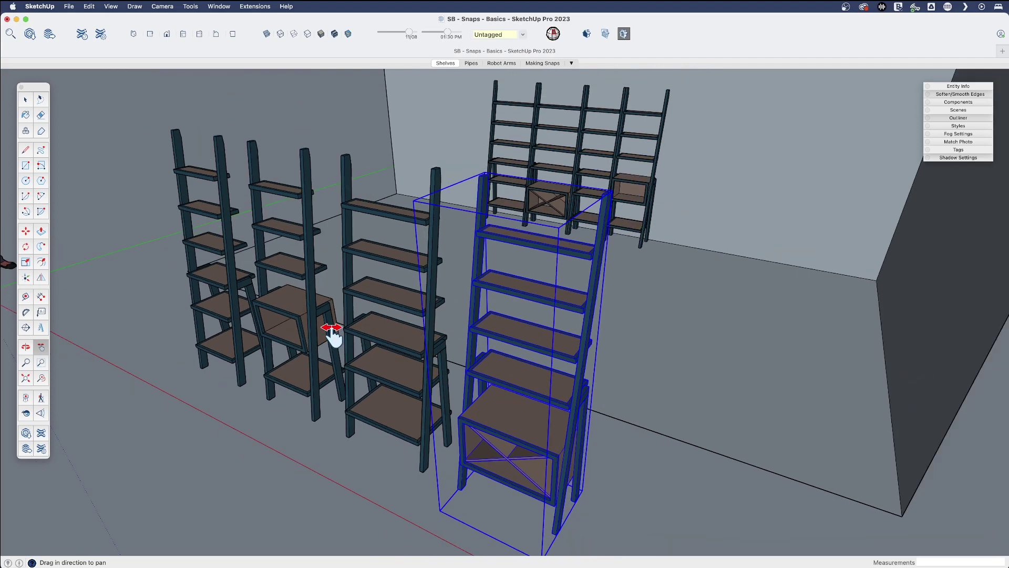
{"action": "key", "text": "o"}
{"action": "mouse_move", "coordinate": [383, 349]}
{"action": "left_mouse_down"}
{"action": "mouse_move", "coordinate": [374, 381]}
{"action": "mouse_move", "coordinate": [338, 365]}
{"action": "mouse_move", "coordinate": [386, 358]}
{"action": "left_mouse_up"}
{"action": "key", "text": "space"}
{"action": "left_click", "coordinate": [388, 466]}
{"action": "scroll", "coordinate": [412, 408], "scroll_direction": "up", "scroll_amount": 5}
{"action": "key", "text": "h"}
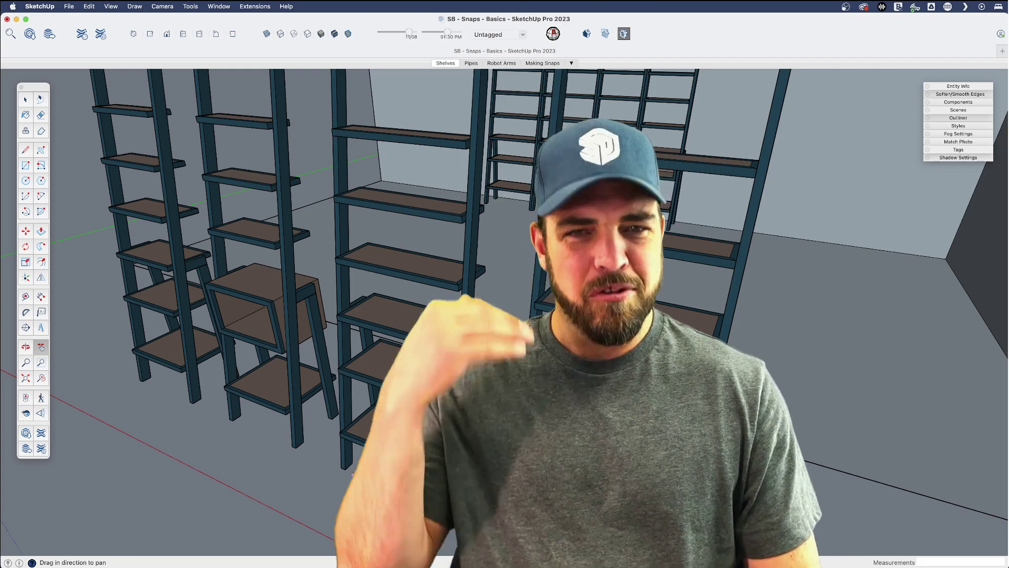
{"action": "key", "text": "space"}
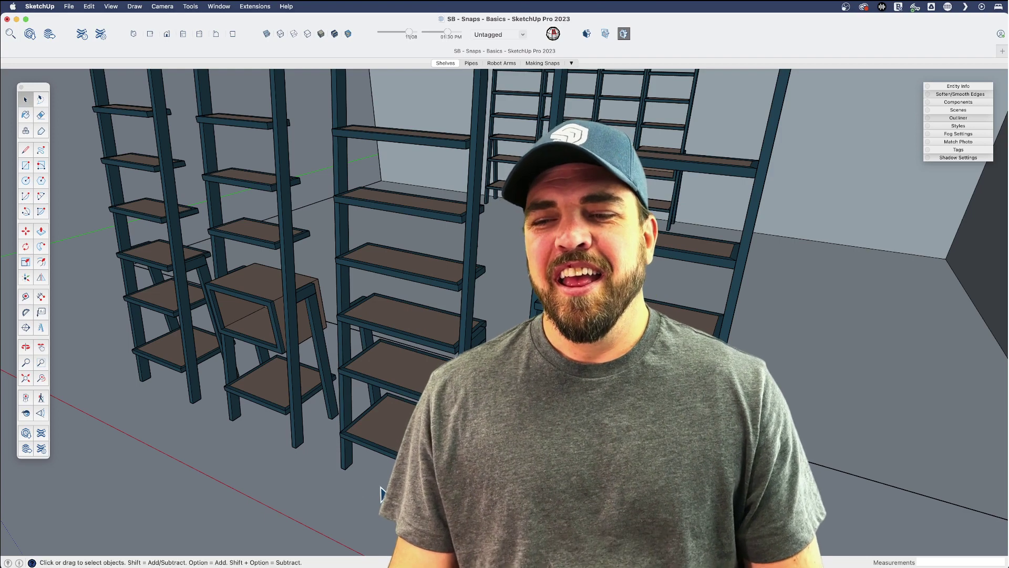
{"action": "scroll", "coordinate": [389, 473], "scroll_direction": "down", "scroll_amount": 3}
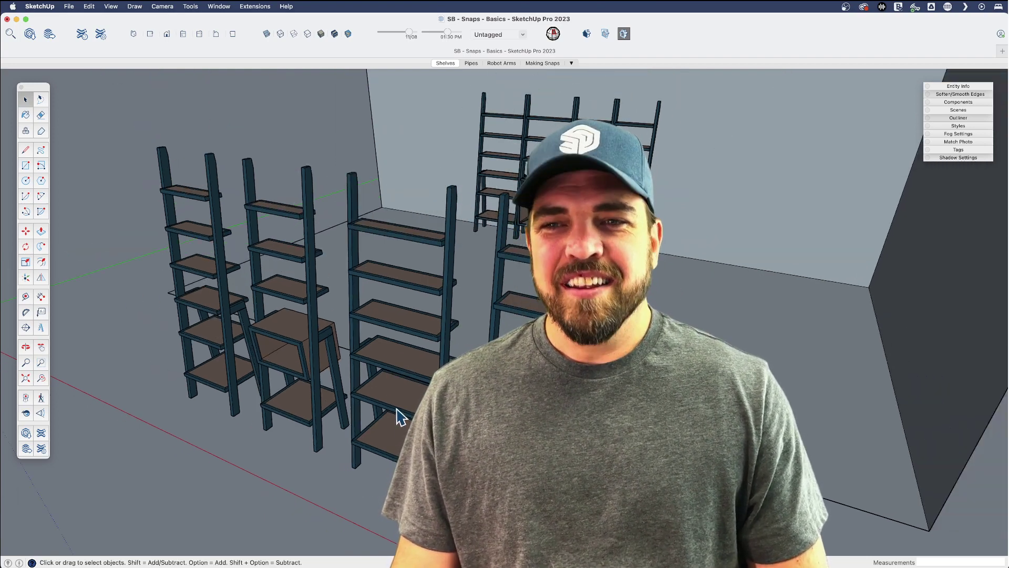
{"action": "middle_click_drag", "start_coordinate": [398, 417], "coordinate": [388, 377]}
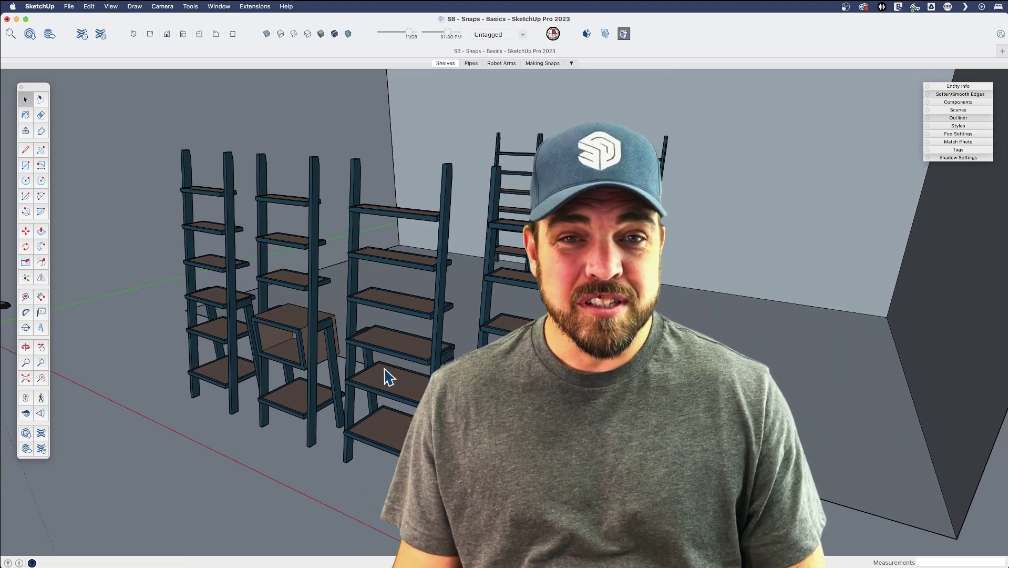